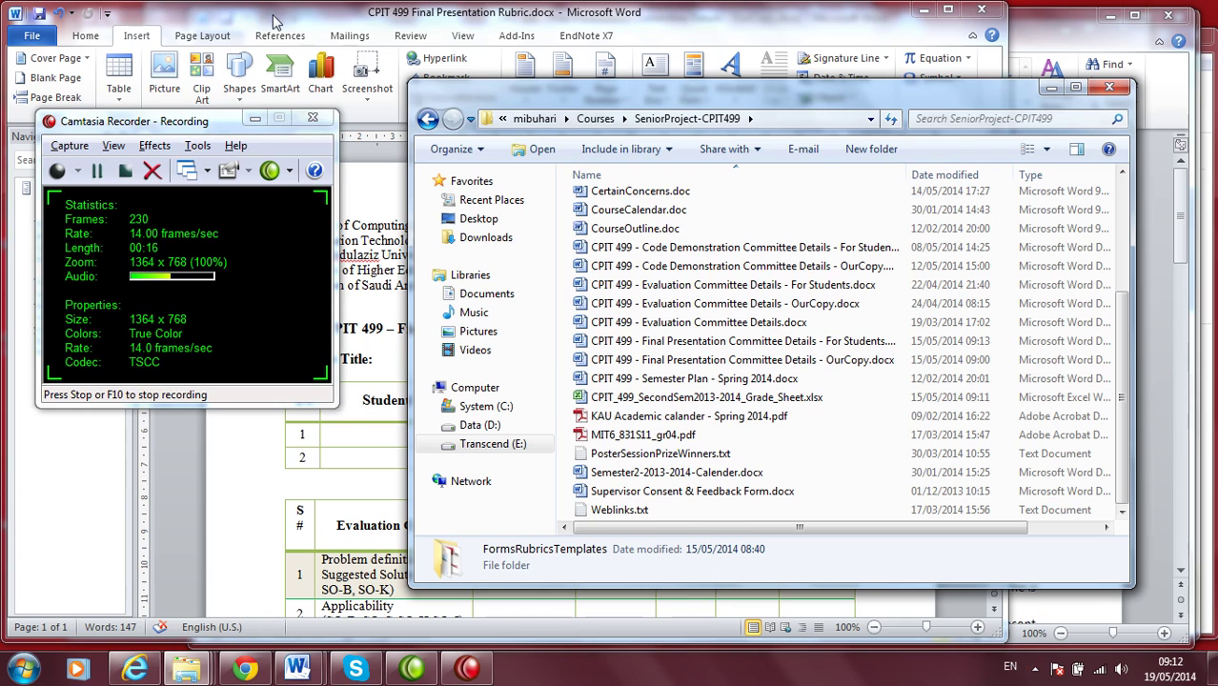
- Bring the CPIT 499 Final Presentation Rubric document to the front on the Mailings tab
{"action": "left_click", "coordinate": [278, 19]}
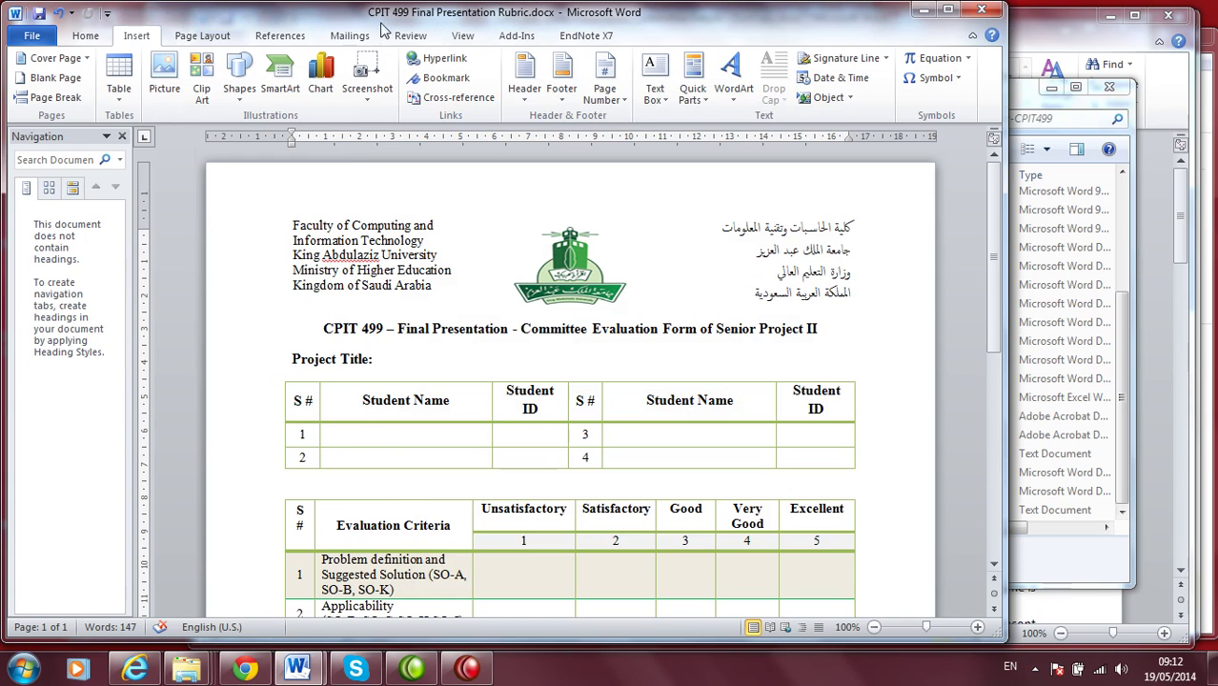
{"action": "left_click", "coordinate": [350, 40]}
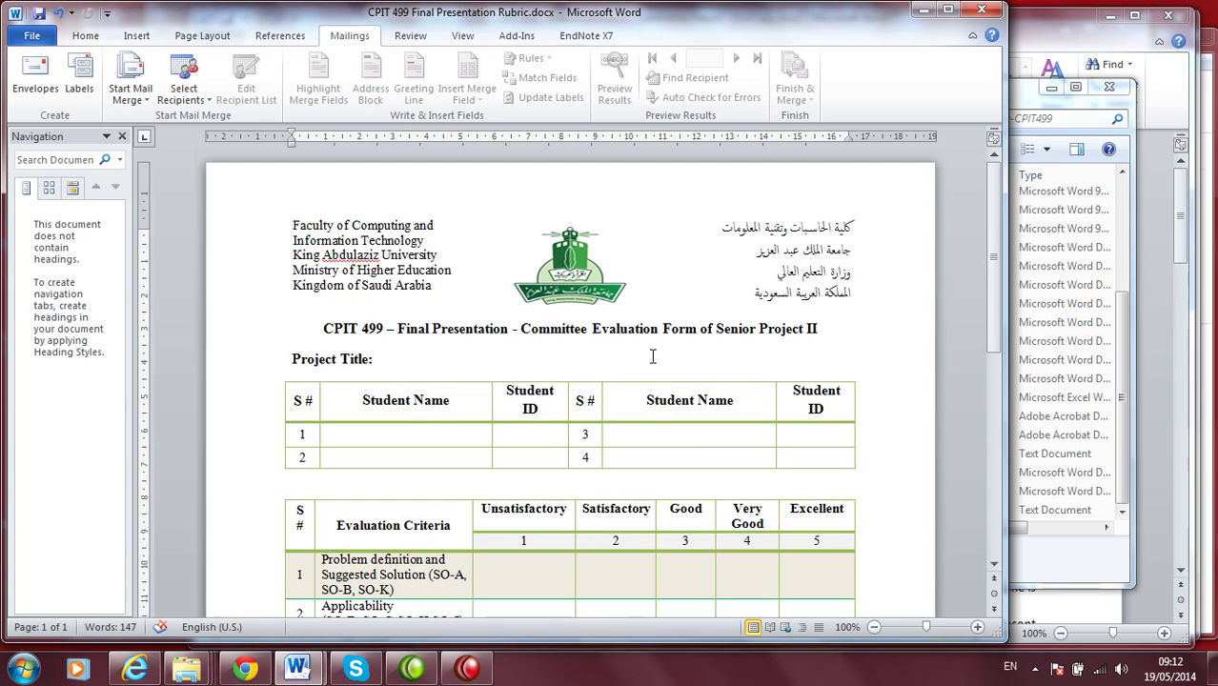
- Review the rubric's Project Title line and each Student Name and Student ID cell
{"action": "scroll", "coordinate": [669, 353], "scroll_direction": "down", "scroll_amount": 1}
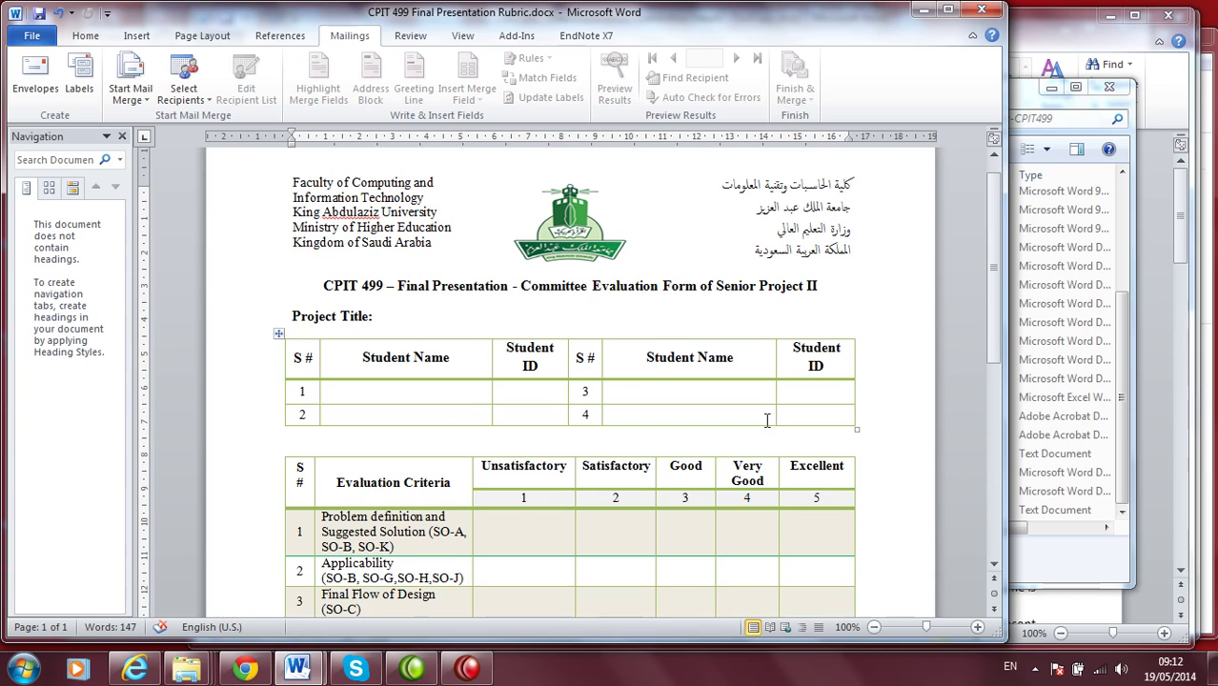
{"action": "left_click", "coordinate": [380, 316]}
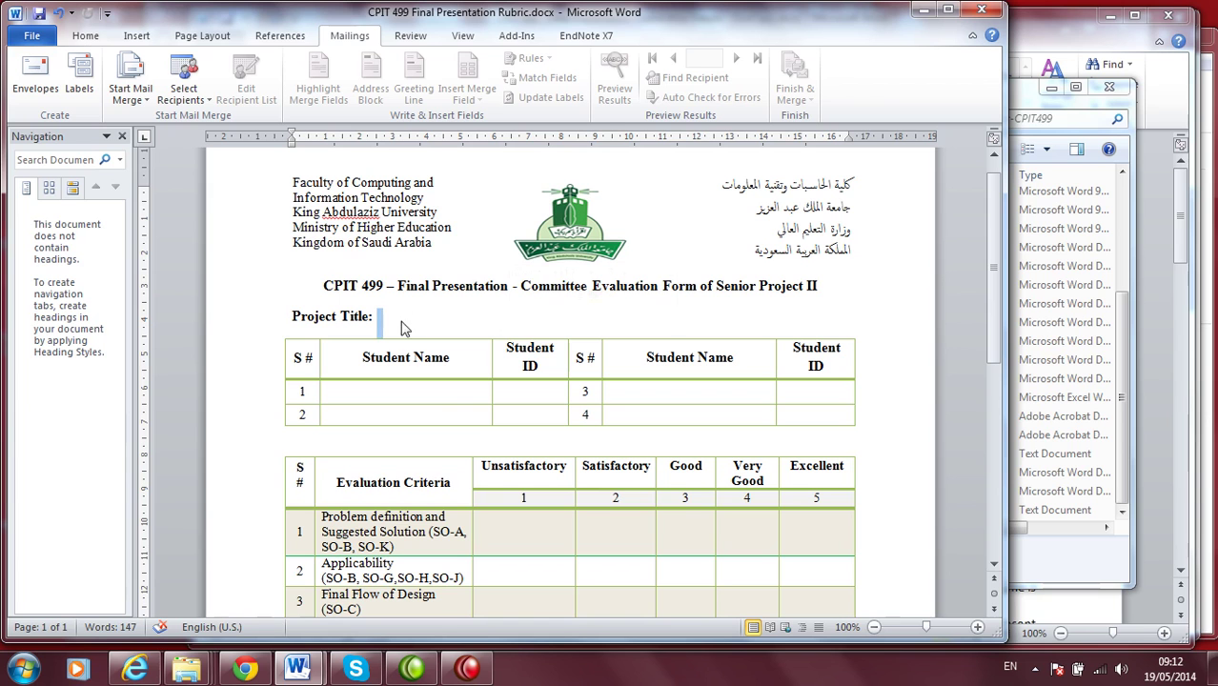
{"action": "left_click", "coordinate": [390, 386]}
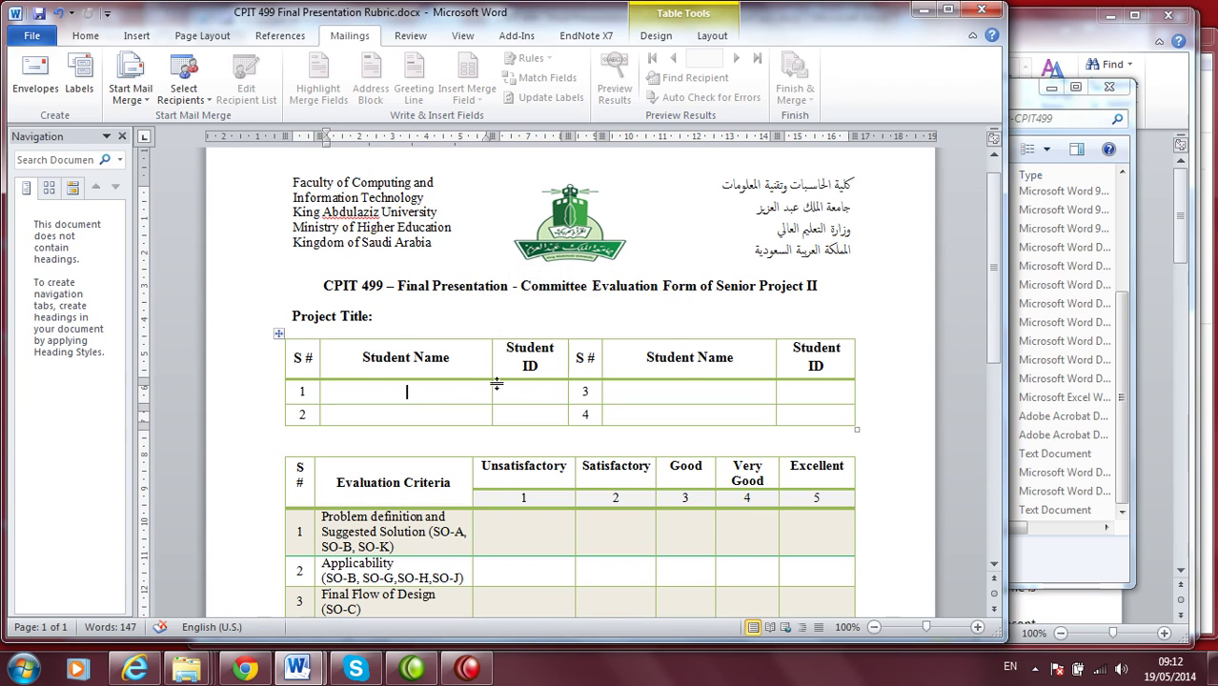
{"action": "left_click", "coordinate": [525, 388]}
{"action": "left_click", "coordinate": [360, 416]}
{"action": "left_click", "coordinate": [522, 415]}
{"action": "left_click", "coordinate": [694, 391]}
{"action": "scroll", "coordinate": [696, 389], "scroll_direction": "down", "scroll_amount": 8}
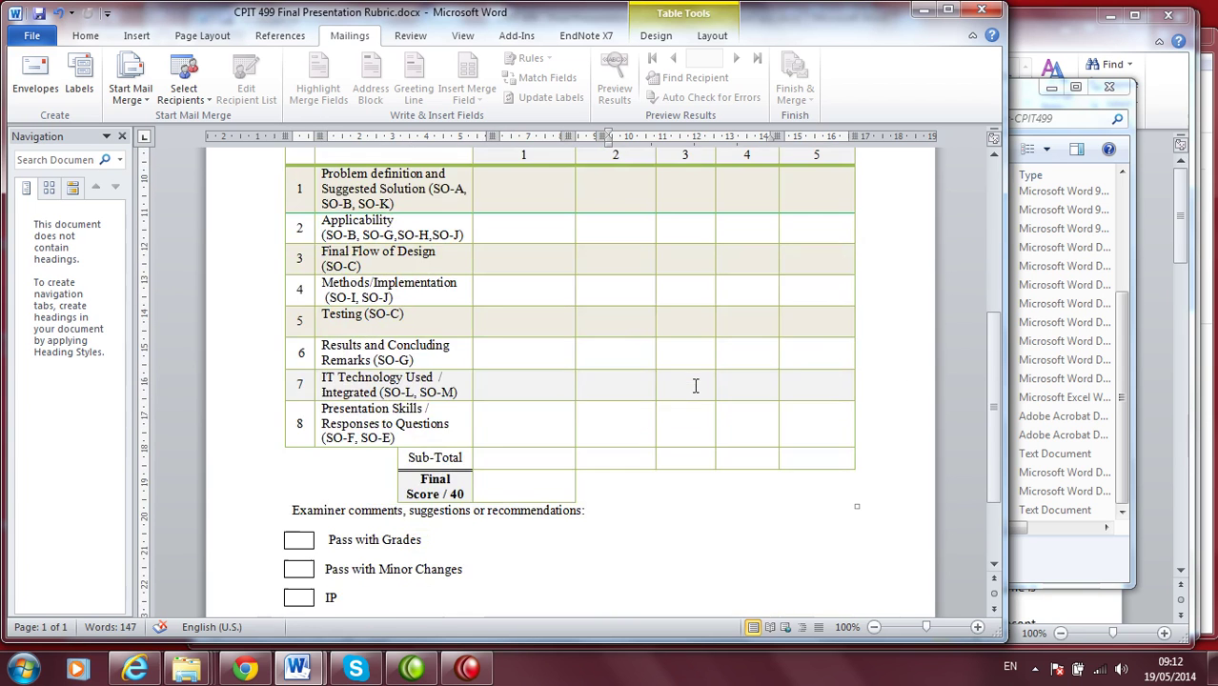
{"action": "scroll", "coordinate": [697, 387], "scroll_direction": "up", "scroll_amount": 8}
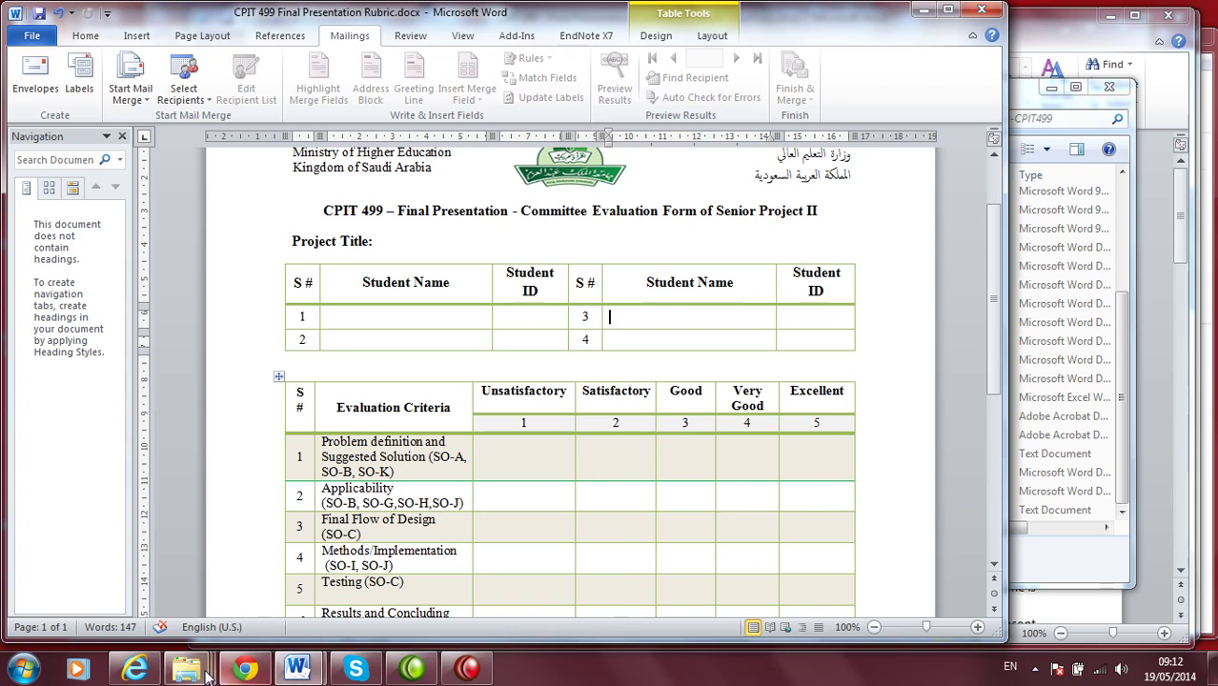
- Open CPIT_499_SecondSem2013-2014_Grade_Sheet.xlsx from the SeniorProject-CPIT499 folder alongside the Word rubric
{"action": "mouse_move", "coordinate": [195, 668]}
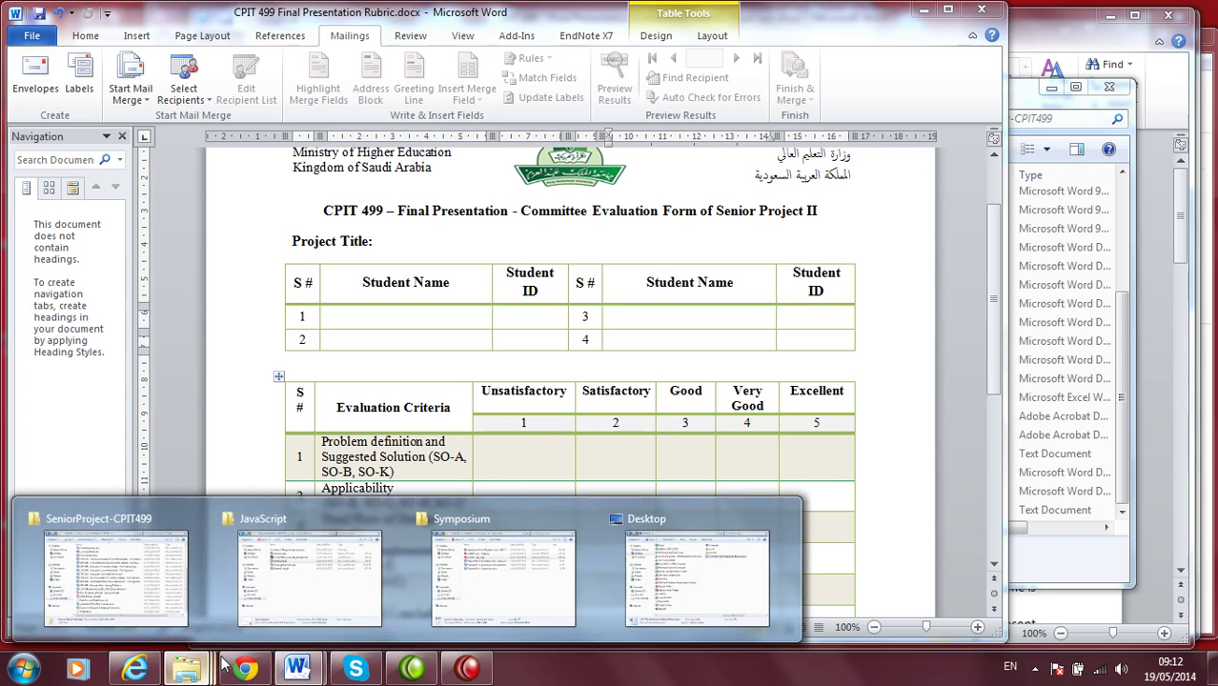
{"action": "left_click", "coordinate": [112, 591]}
{"action": "double_click", "coordinate": [706, 402]}
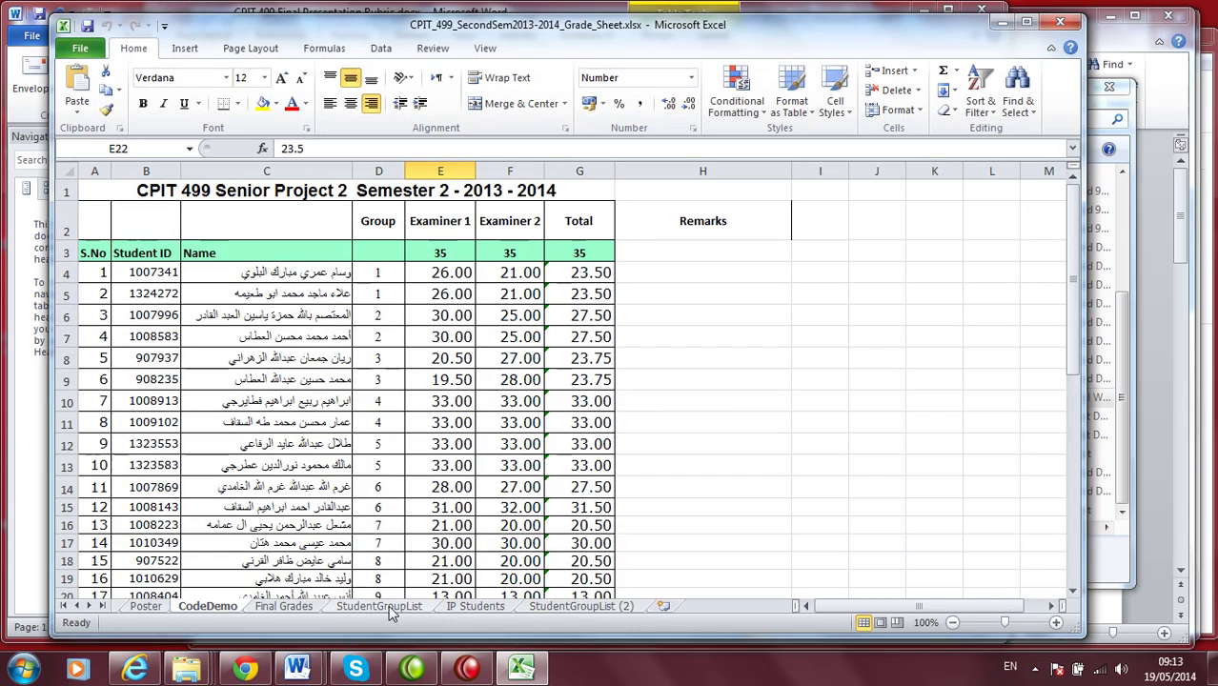
{"action": "left_click_drag", "start_coordinate": [341, 28], "coordinate": [506, 24]}
{"action": "left_click", "coordinate": [187, 21]}
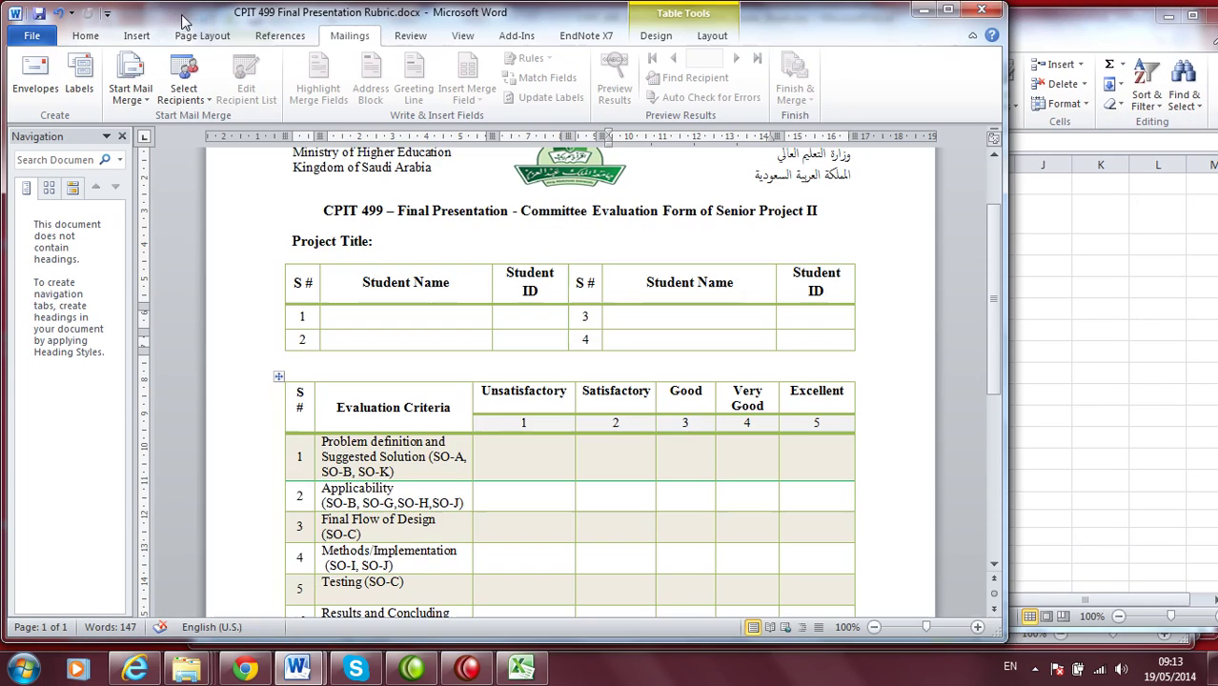
{"action": "scroll", "coordinate": [580, 301], "scroll_direction": "up", "scroll_amount": 1}
{"action": "scroll", "coordinate": [580, 301], "scroll_direction": "up", "scroll_amount": 2}
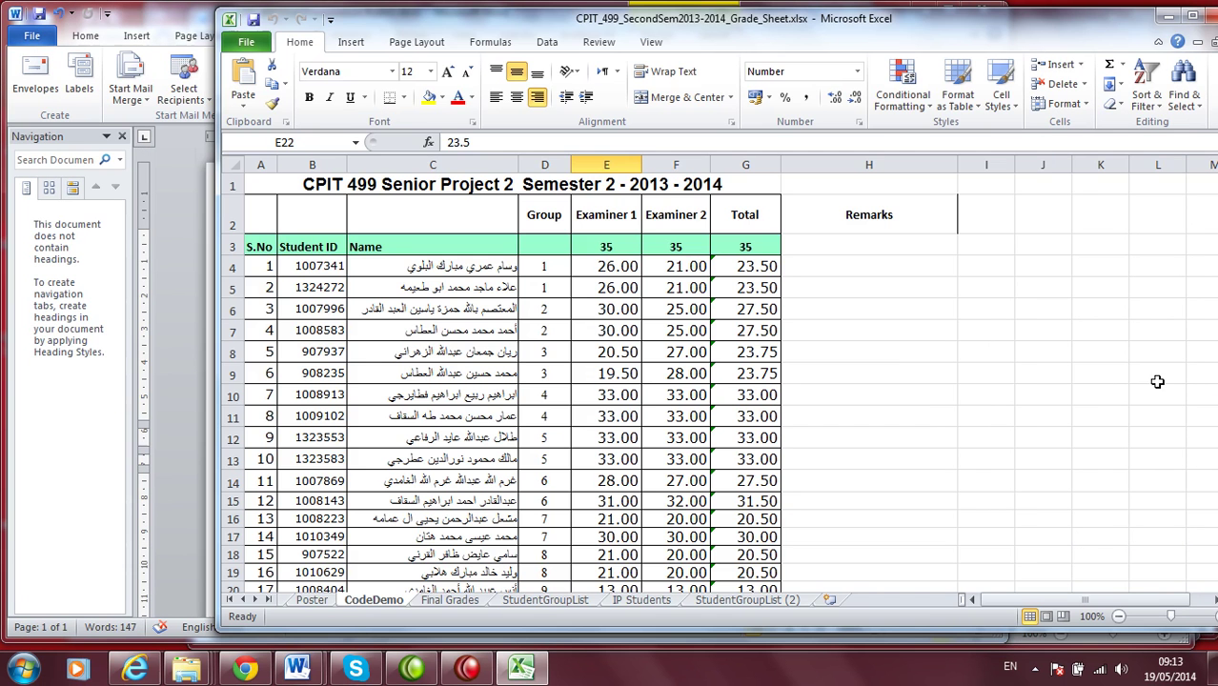
{"action": "left_click", "coordinate": [1163, 383]}
- Inspect the first group's IDs, names, supervisor and project topic (B2–G2) on StudentGroupList (2)
{"action": "left_click", "coordinate": [728, 601]}
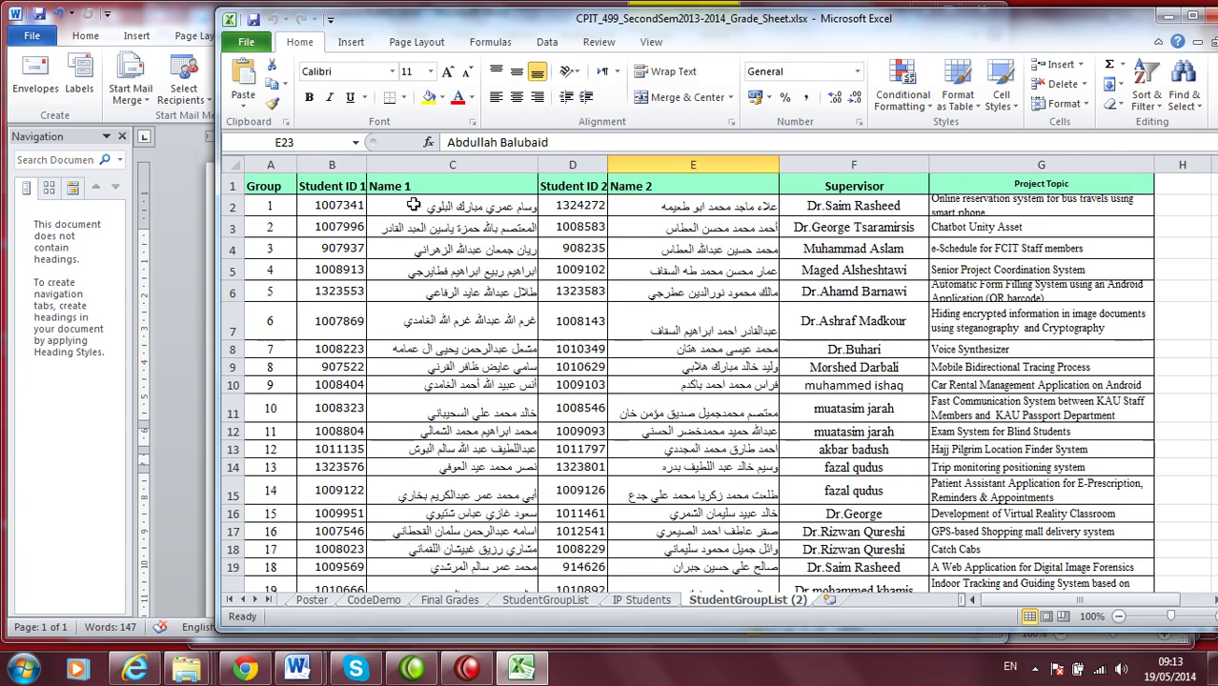
{"action": "left_click", "coordinate": [329, 208]}
{"action": "left_click", "coordinate": [451, 208]}
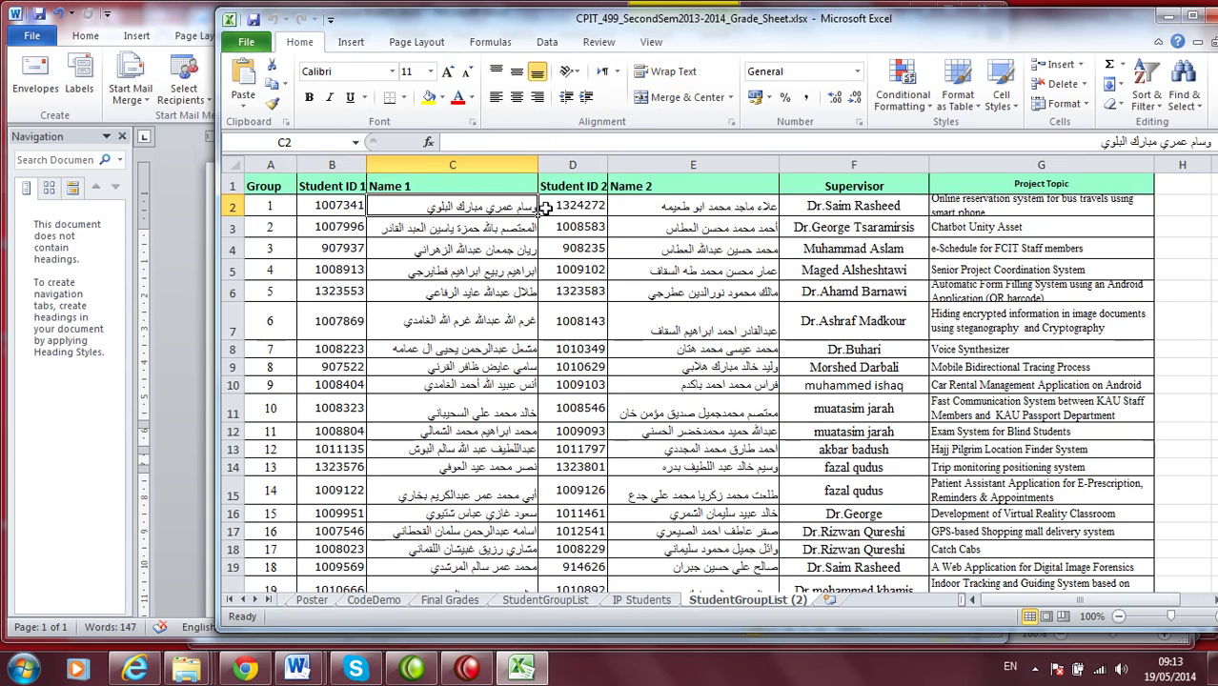
{"action": "left_click", "coordinate": [569, 212]}
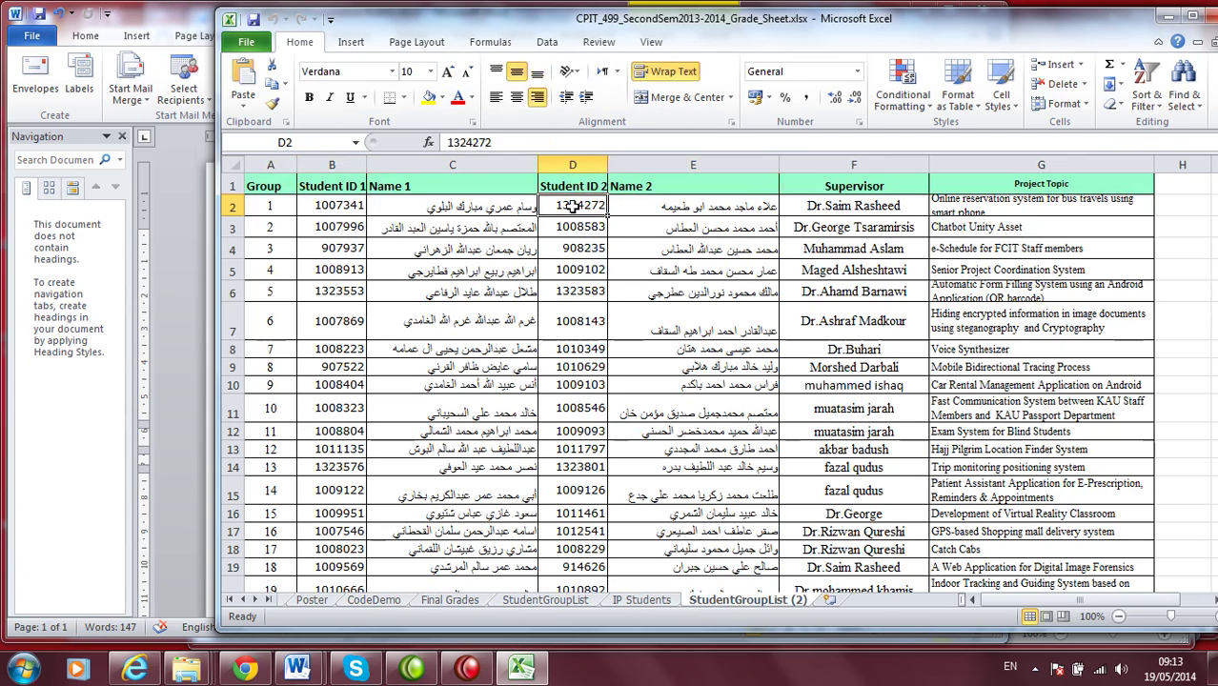
{"action": "left_click", "coordinate": [645, 208]}
{"action": "left_click", "coordinate": [848, 209]}
{"action": "left_click", "coordinate": [990, 208]}
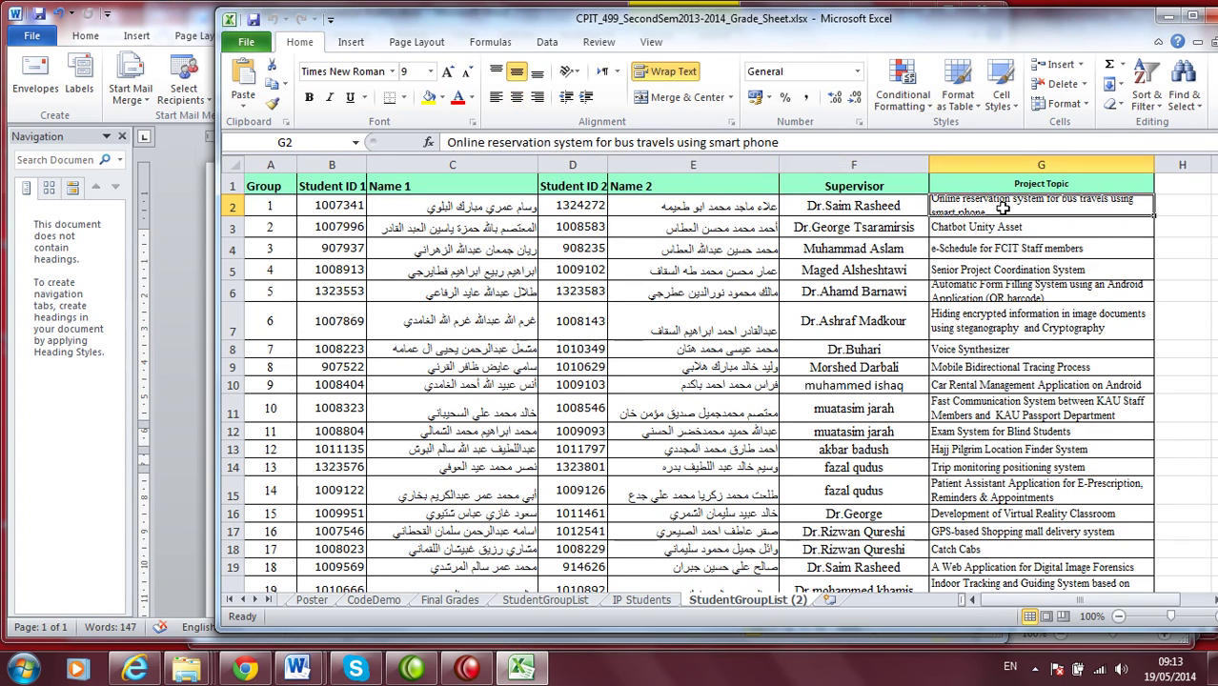
{"action": "left_click_drag", "start_coordinate": [1010, 29], "coordinate": [1076, 67]}
{"action": "left_click", "coordinate": [269, 275]}
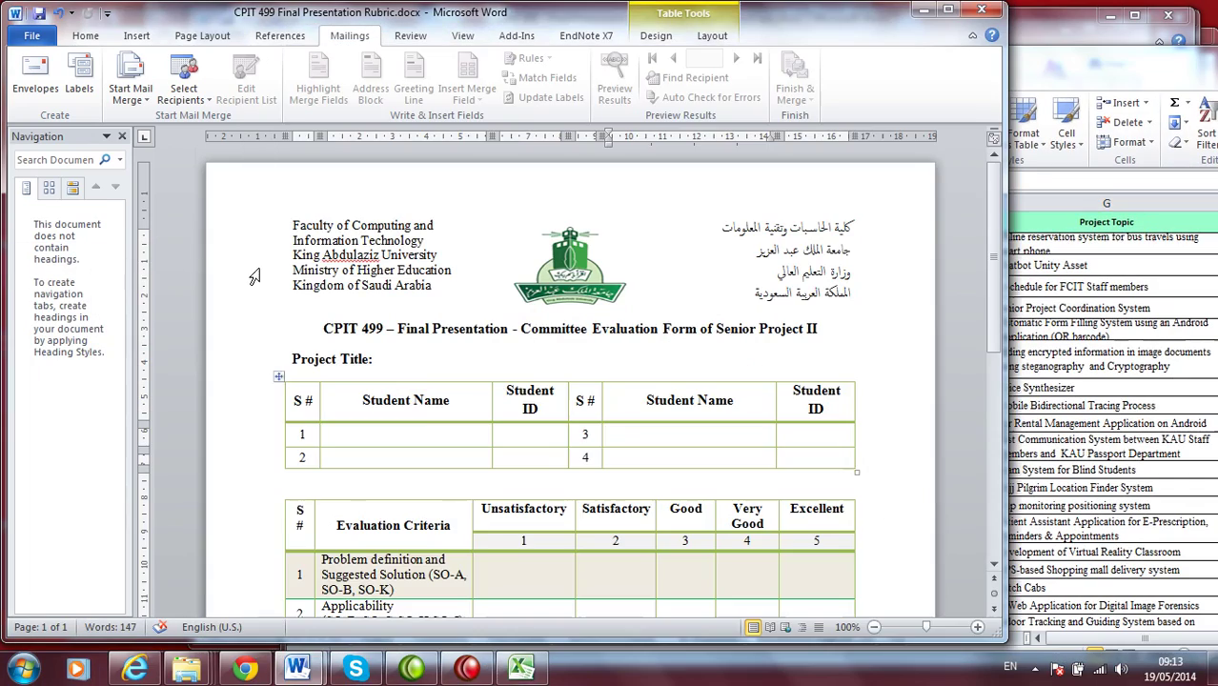
- Compare the rubric's Project Title and student cells with grade sheet cells C2, B2 and D2
{"action": "left_click", "coordinate": [416, 359]}
{"action": "left_click", "coordinate": [1060, 367]}
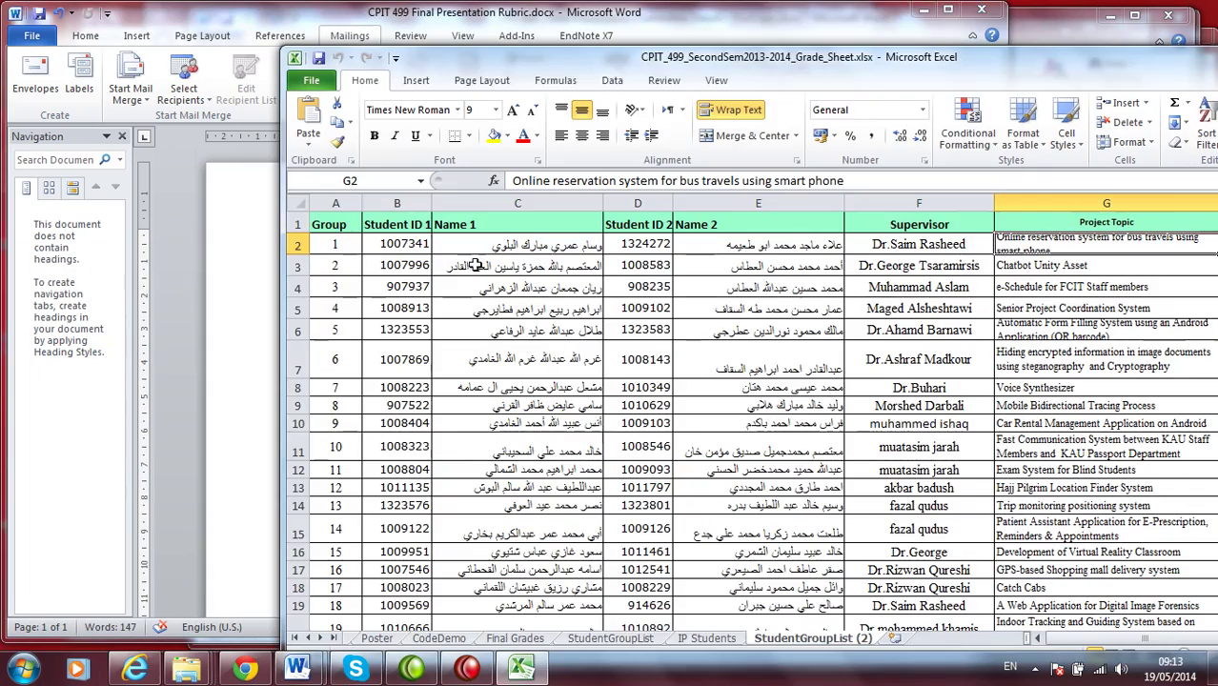
{"action": "left_click", "coordinate": [500, 244]}
{"action": "left_click", "coordinate": [240, 347]}
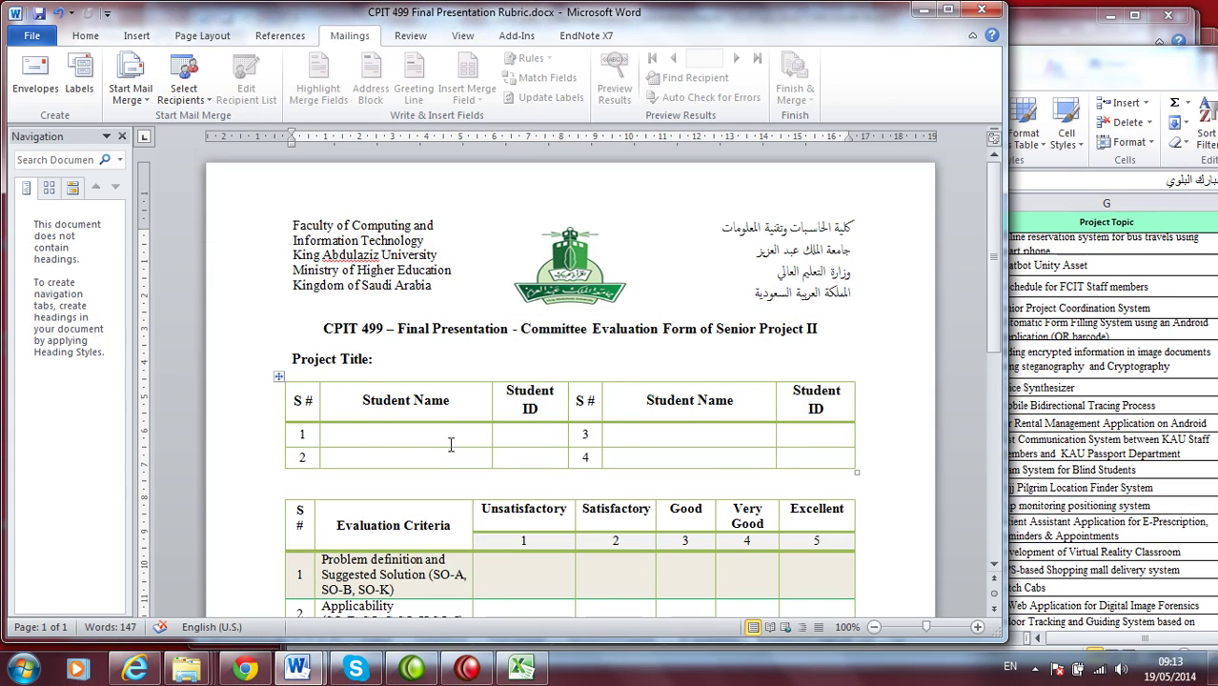
{"action": "left_click", "coordinate": [451, 440]}
{"action": "left_click", "coordinate": [1060, 367]}
{"action": "left_click", "coordinate": [398, 246]}
{"action": "left_click", "coordinate": [282, 291]}
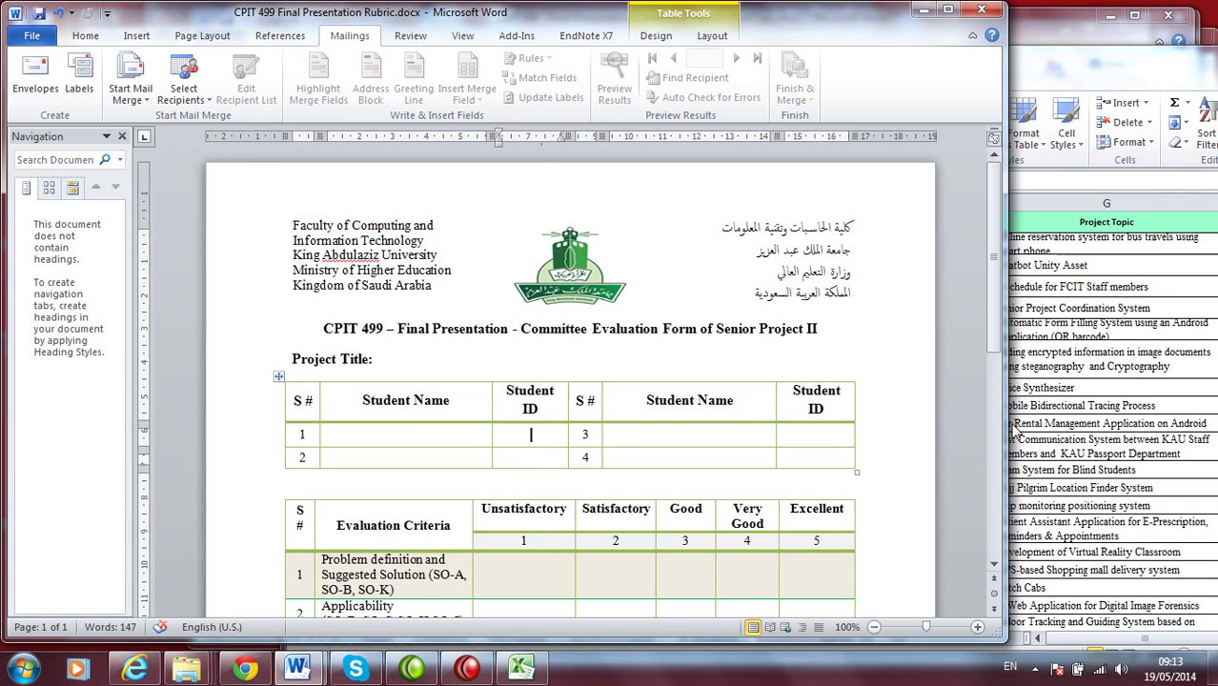
{"action": "key", "text": "alt+Tab"}
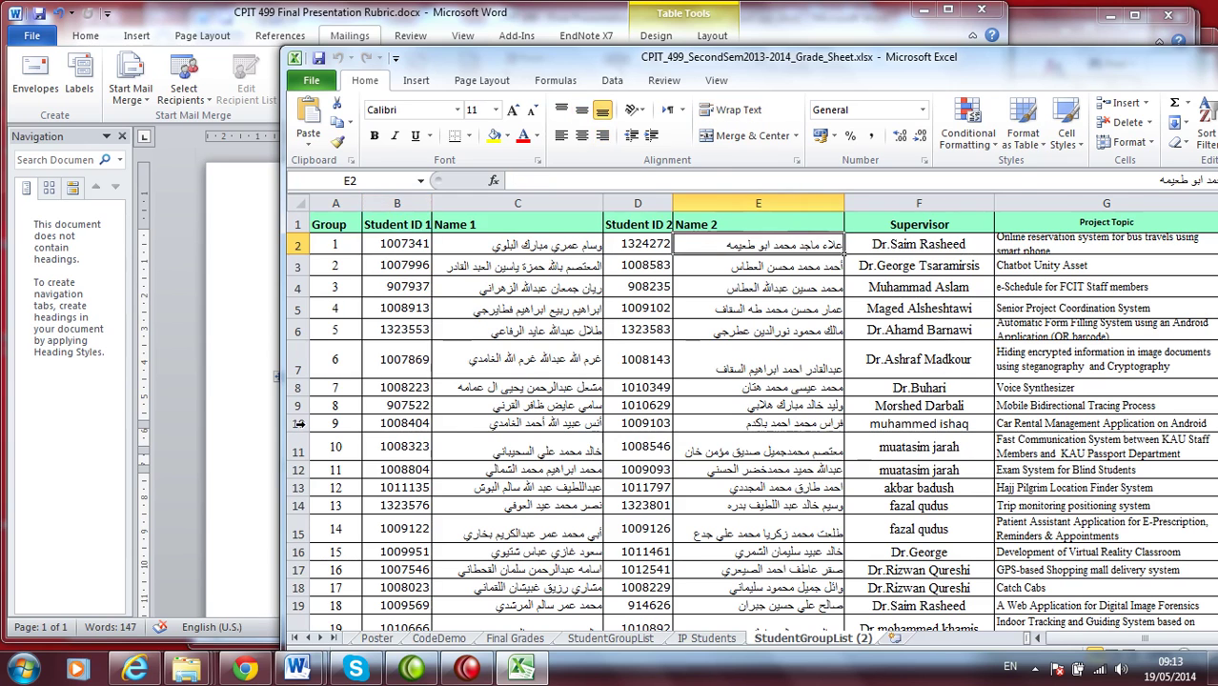
{"action": "left_click", "coordinate": [235, 410]}
{"action": "left_click", "coordinate": [1149, 319]}
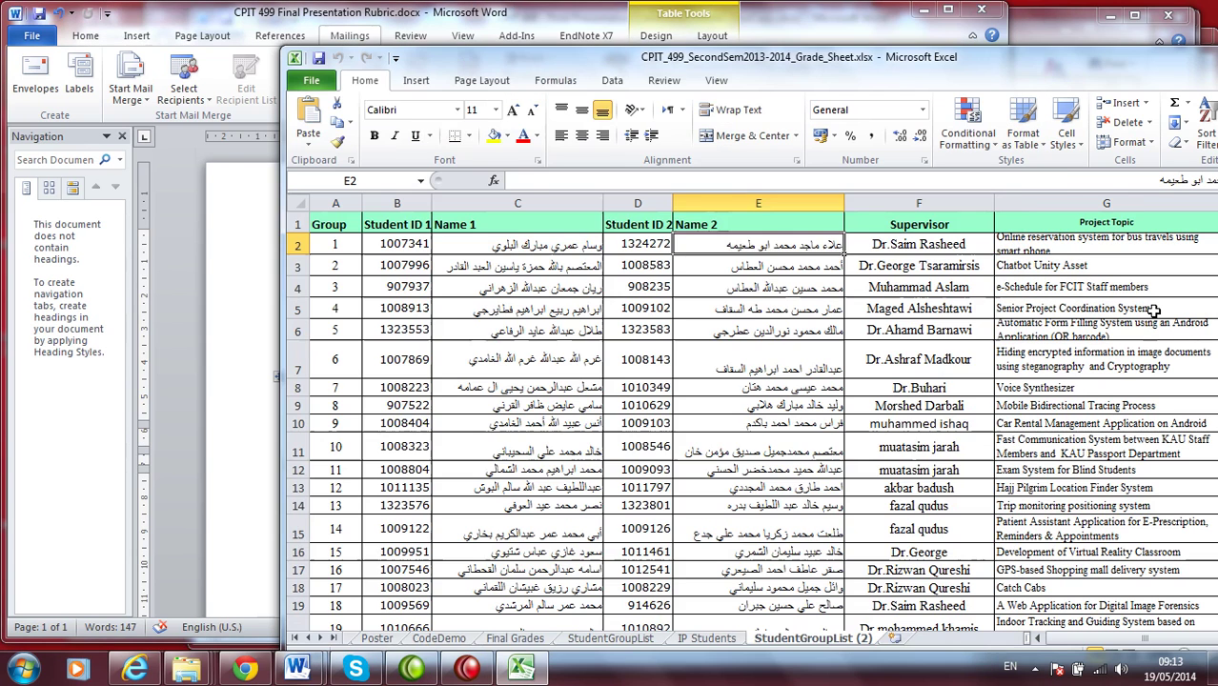
{"action": "left_click", "coordinate": [646, 245]}
{"action": "left_click", "coordinate": [277, 393]}
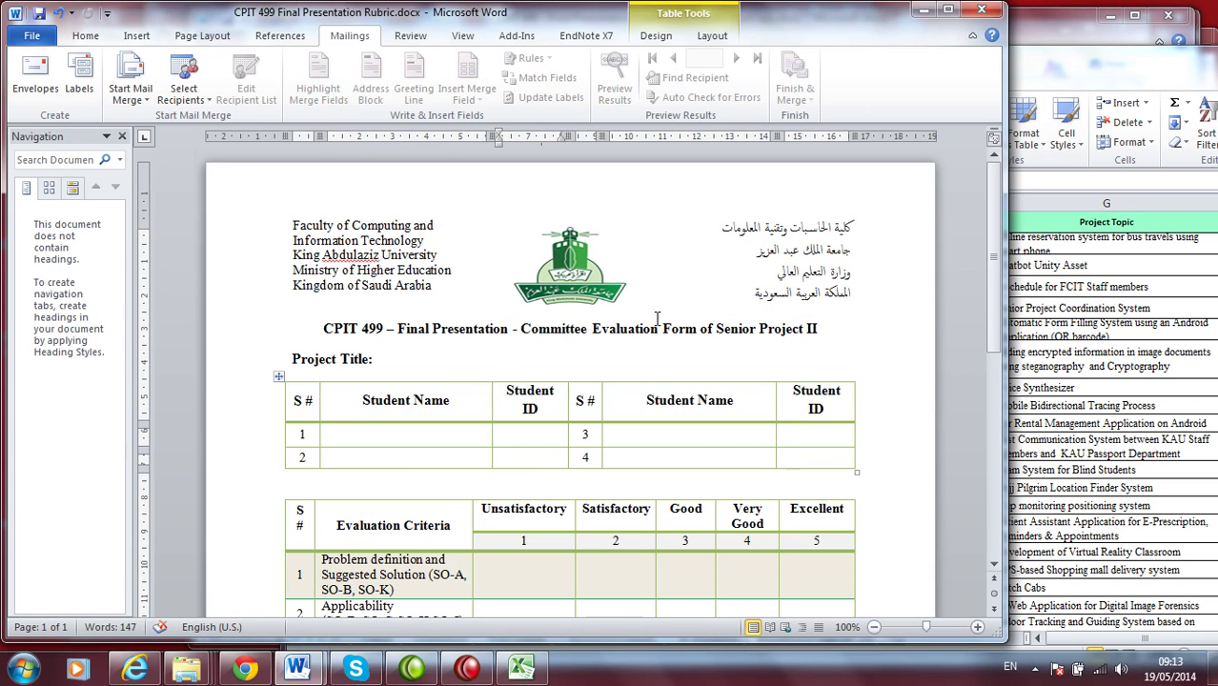
- Check Group cell A2, then scroll the rubric up to its university header and Project Title
{"action": "scroll", "coordinate": [657, 318], "scroll_direction": "down", "scroll_amount": 9}
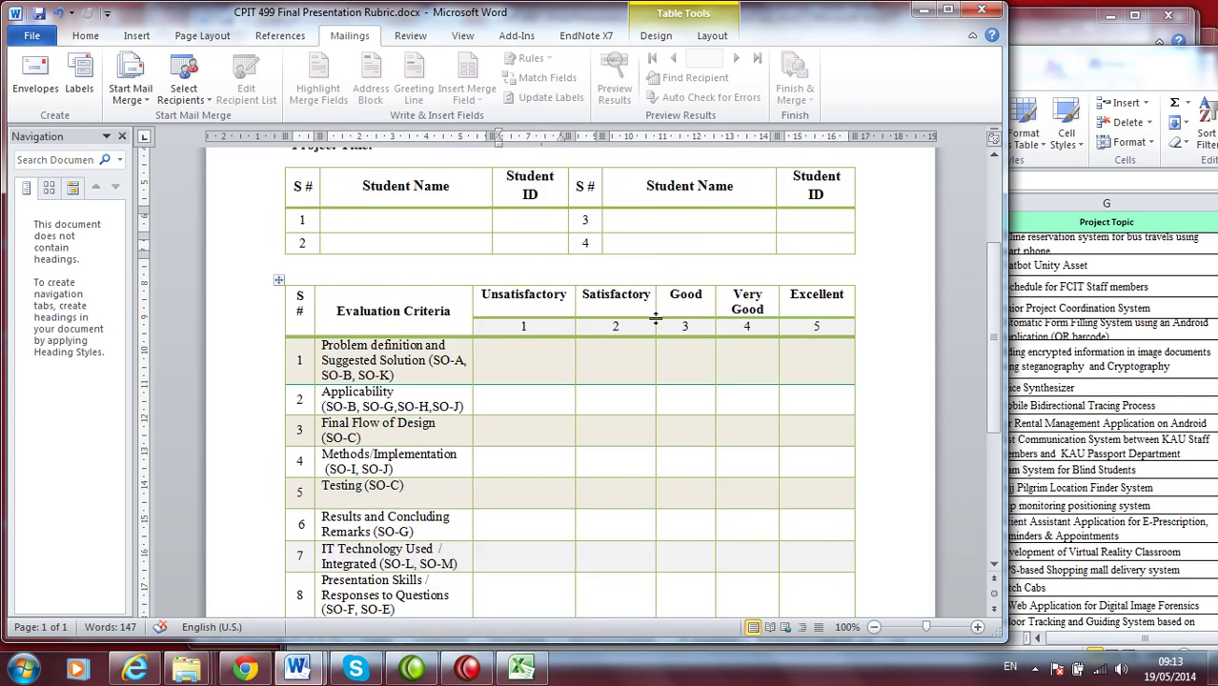
{"action": "scroll", "coordinate": [656, 318], "scroll_direction": "down", "scroll_amount": 1}
{"action": "left_click", "coordinate": [1059, 324]}
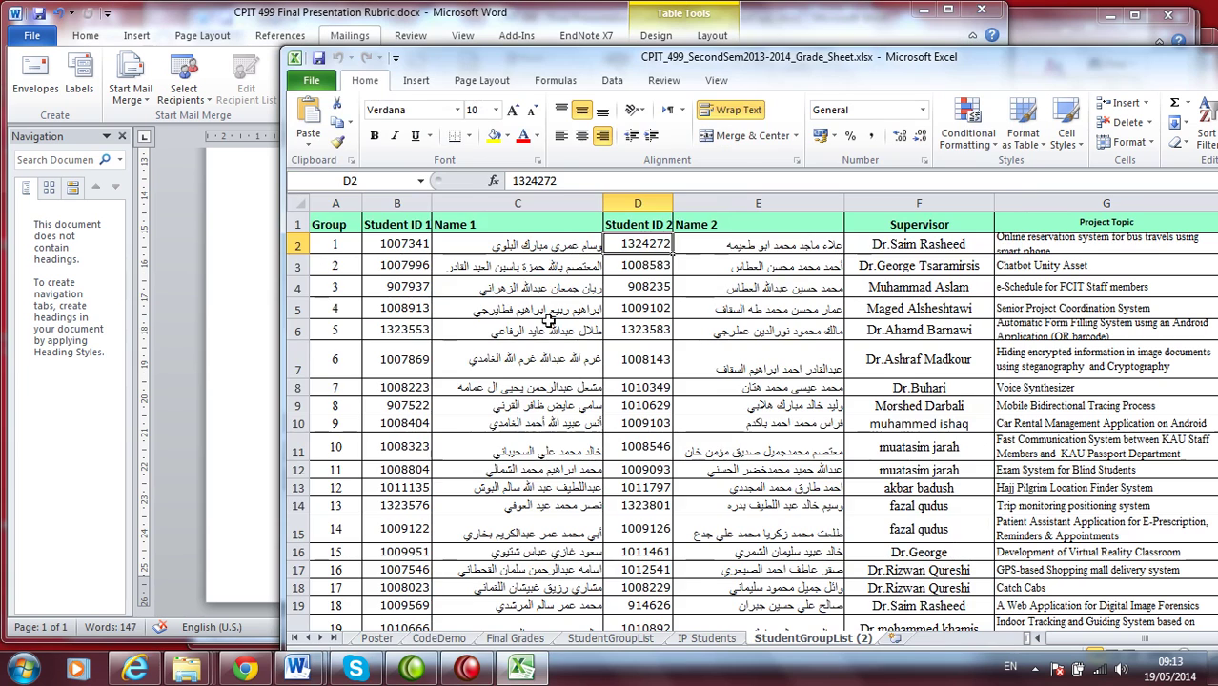
{"action": "left_click", "coordinate": [328, 244]}
{"action": "scroll", "coordinate": [517, 338], "scroll_direction": "down", "scroll_amount": 6}
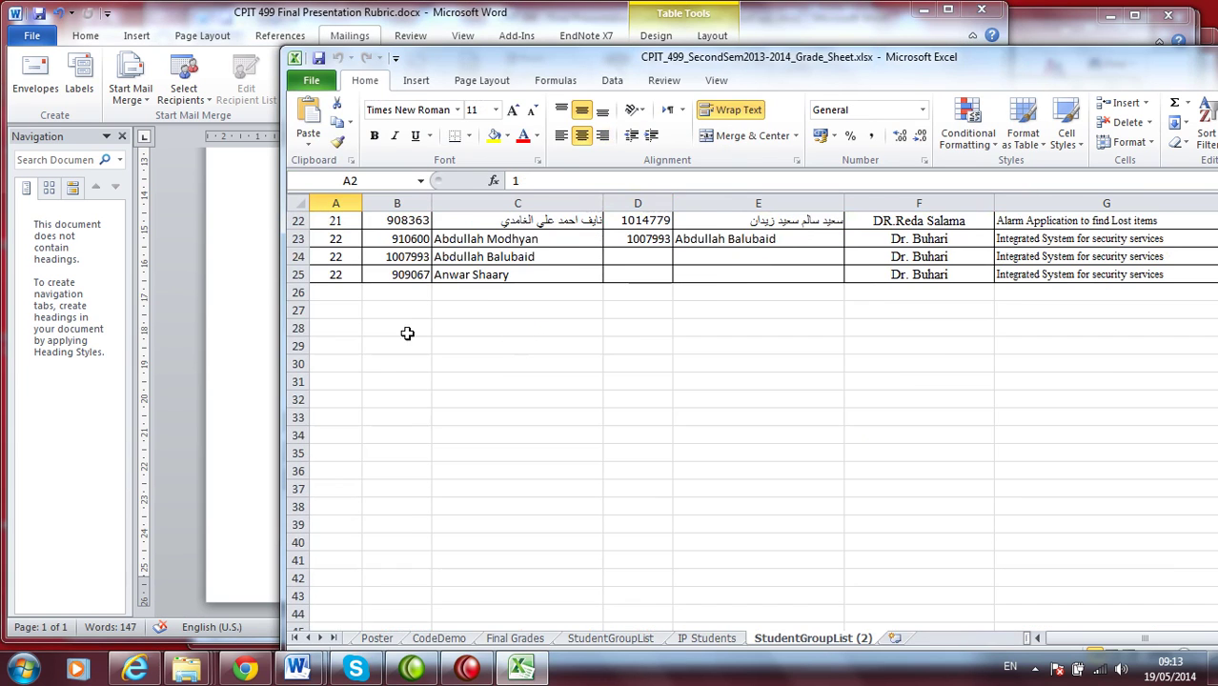
{"action": "scroll", "coordinate": [405, 333], "scroll_direction": "up", "scroll_amount": 1}
{"action": "scroll", "coordinate": [534, 366], "scroll_direction": "up", "scroll_amount": 1}
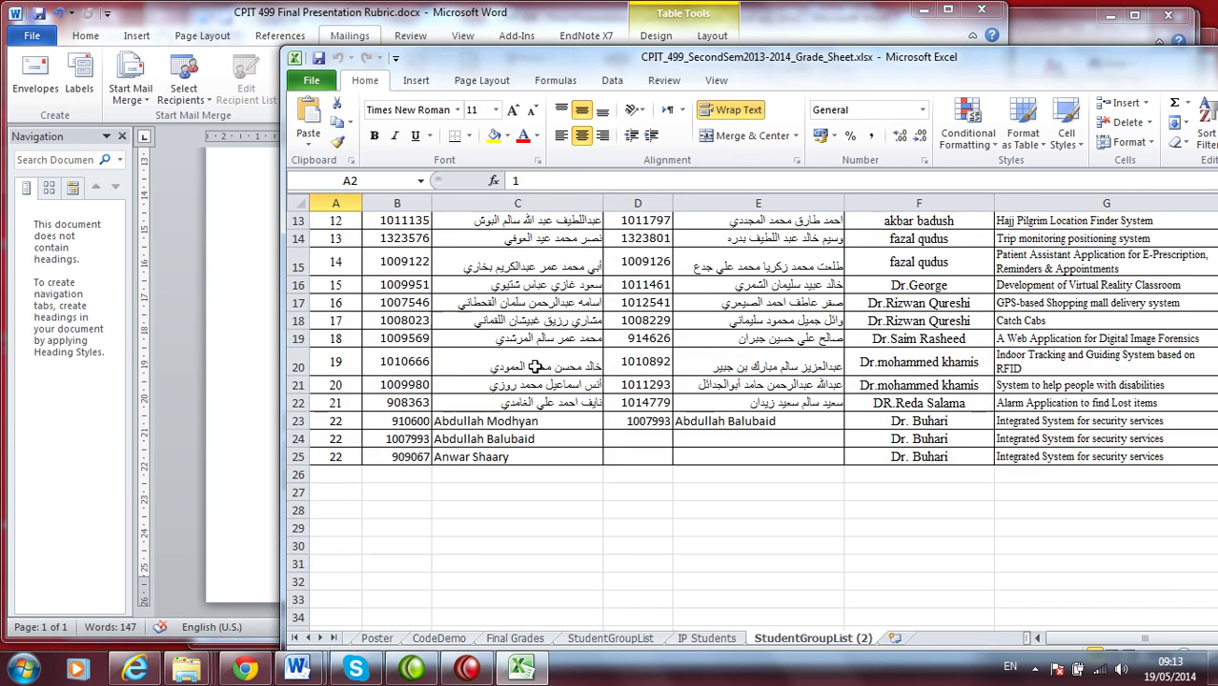
{"action": "left_click", "coordinate": [239, 383]}
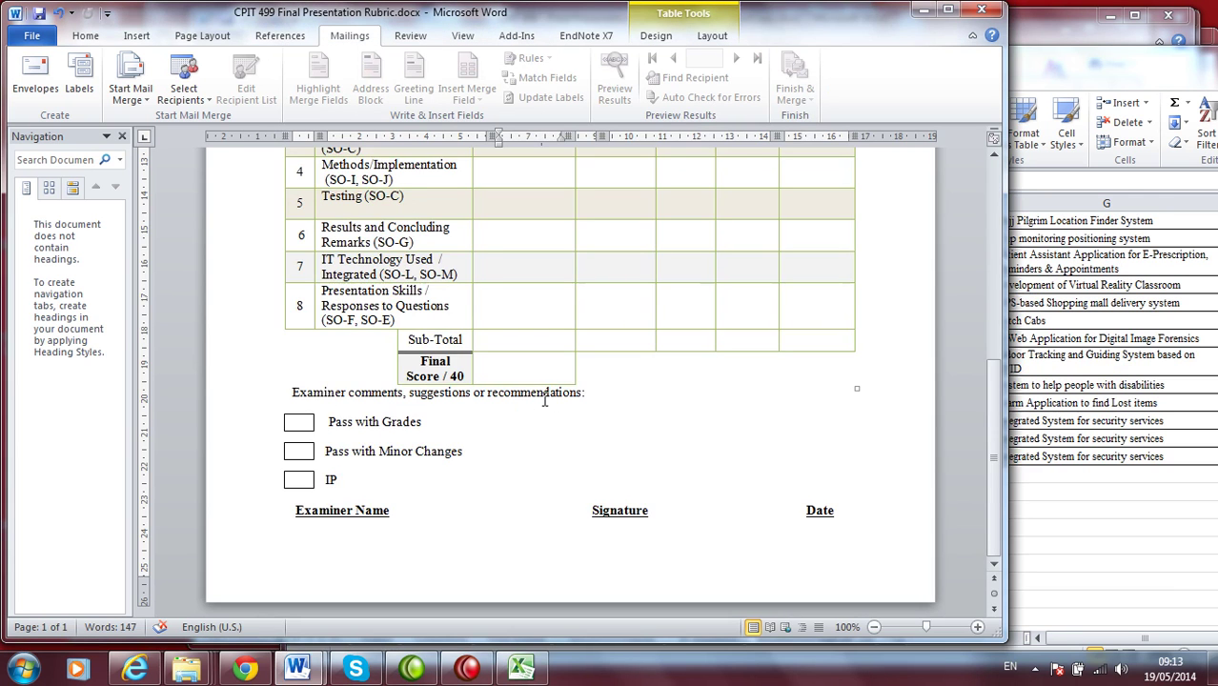
{"action": "scroll", "coordinate": [551, 401], "scroll_direction": "up", "scroll_amount": 8}
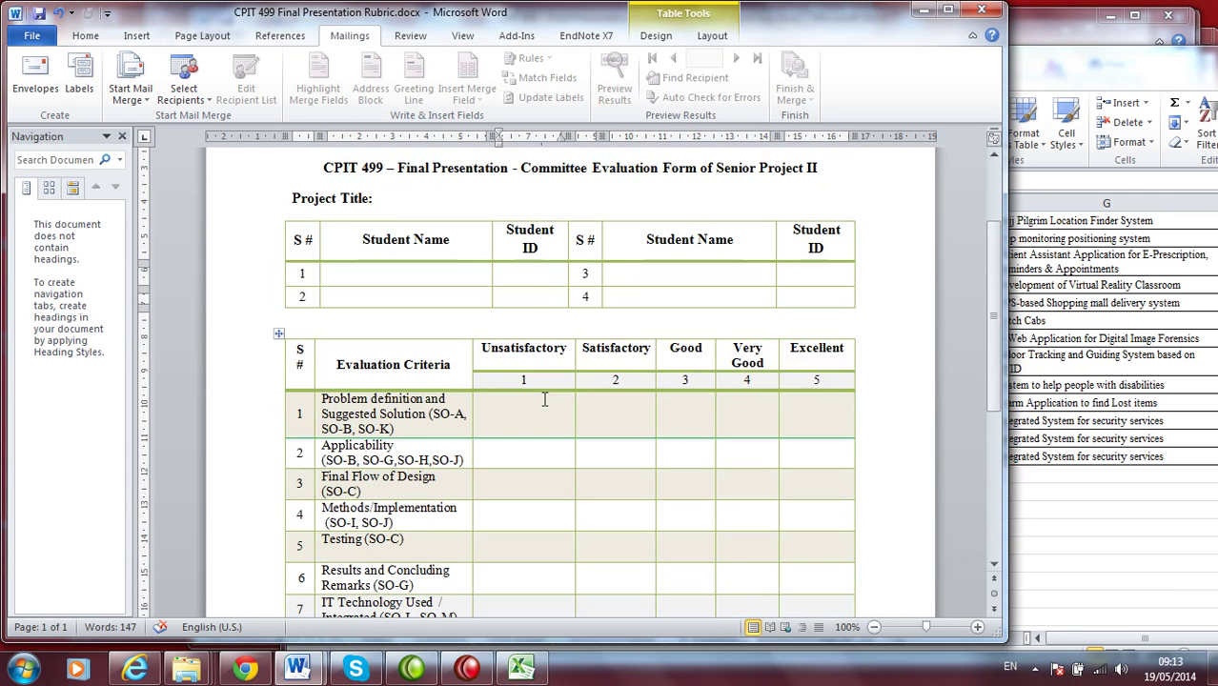
{"action": "scroll", "coordinate": [545, 400], "scroll_direction": "up", "scroll_amount": 3}
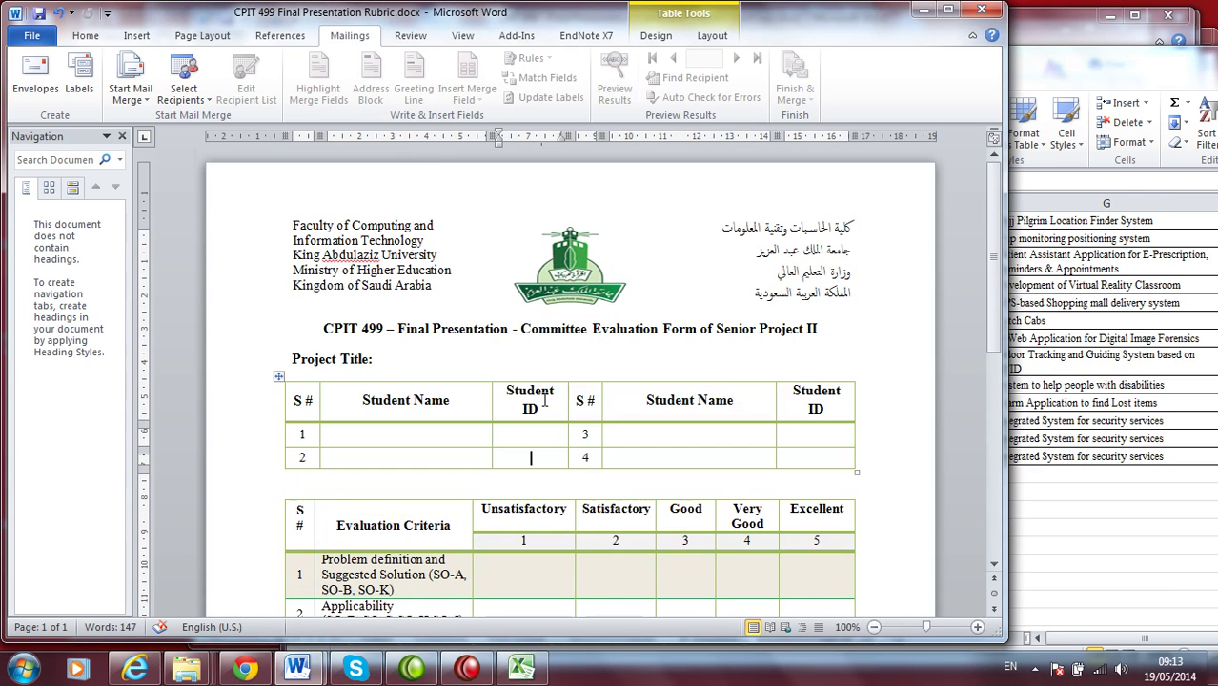
- Start a Letters mail merge on the rubric document
{"action": "left_click", "coordinate": [117, 99]}
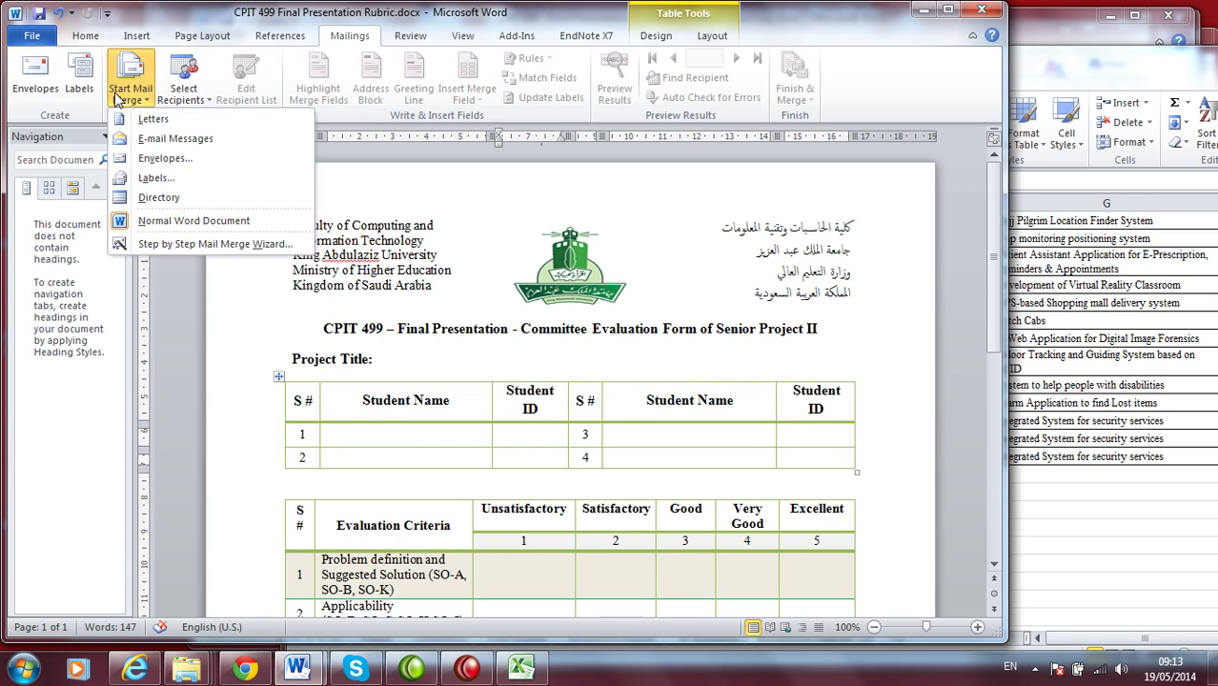
{"action": "key", "text": "alt+Tab"}
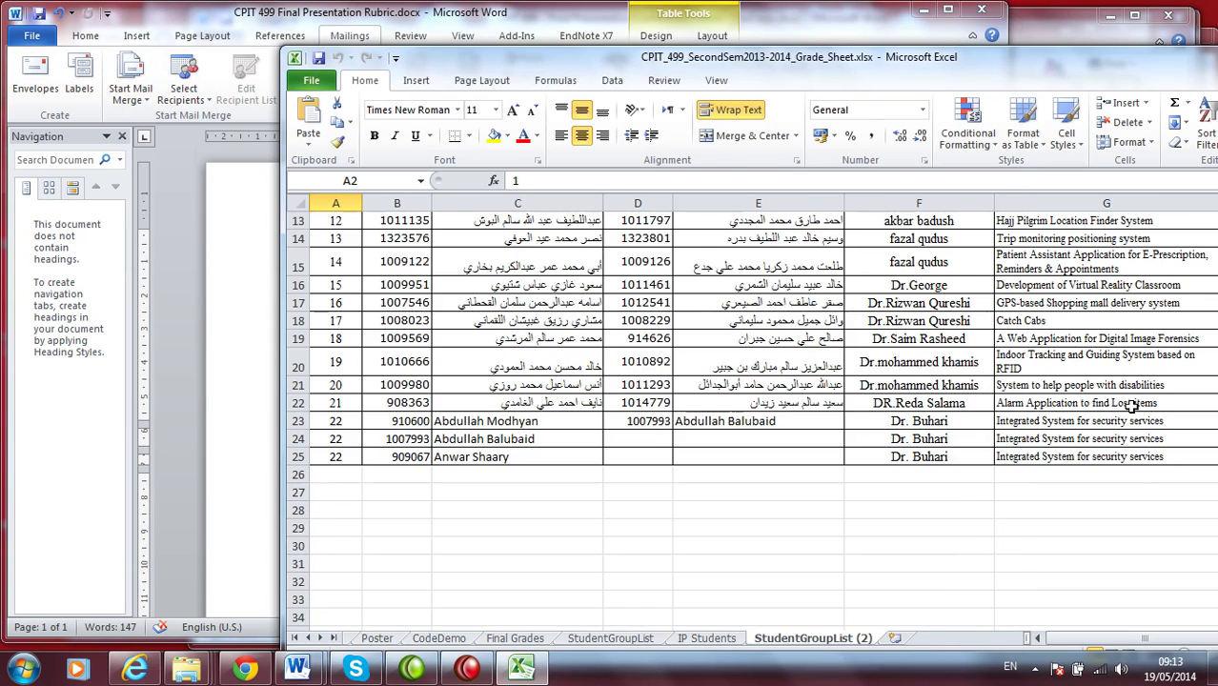
{"action": "left_click", "coordinate": [138, 217]}
{"action": "left_click", "coordinate": [133, 90]}
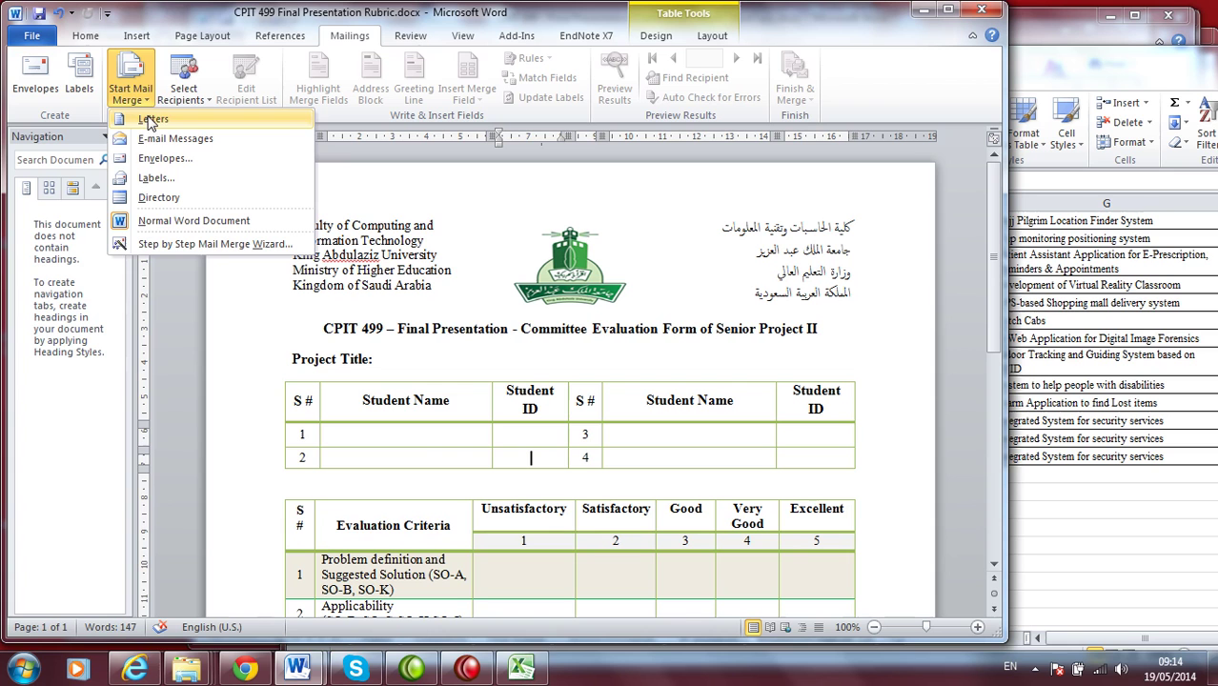
{"action": "left_click", "coordinate": [157, 121]}
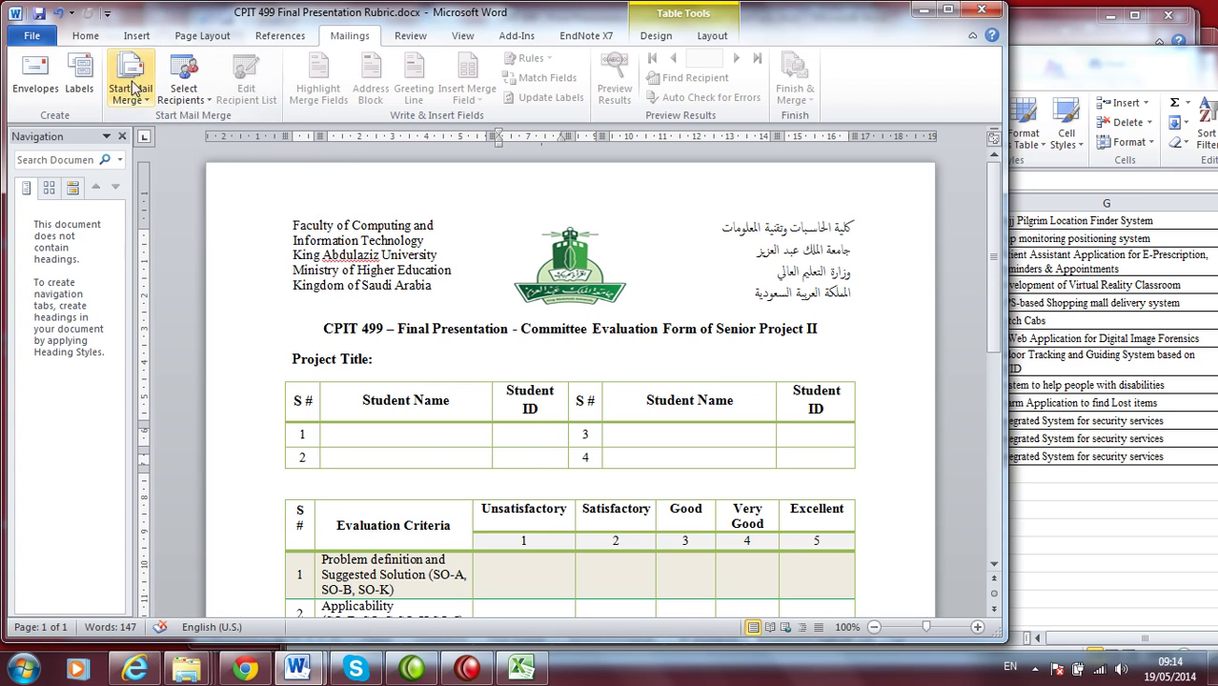
- Choose Use Existing List for recipients to open the Select Data Source dialog
{"action": "left_click", "coordinate": [184, 91]}
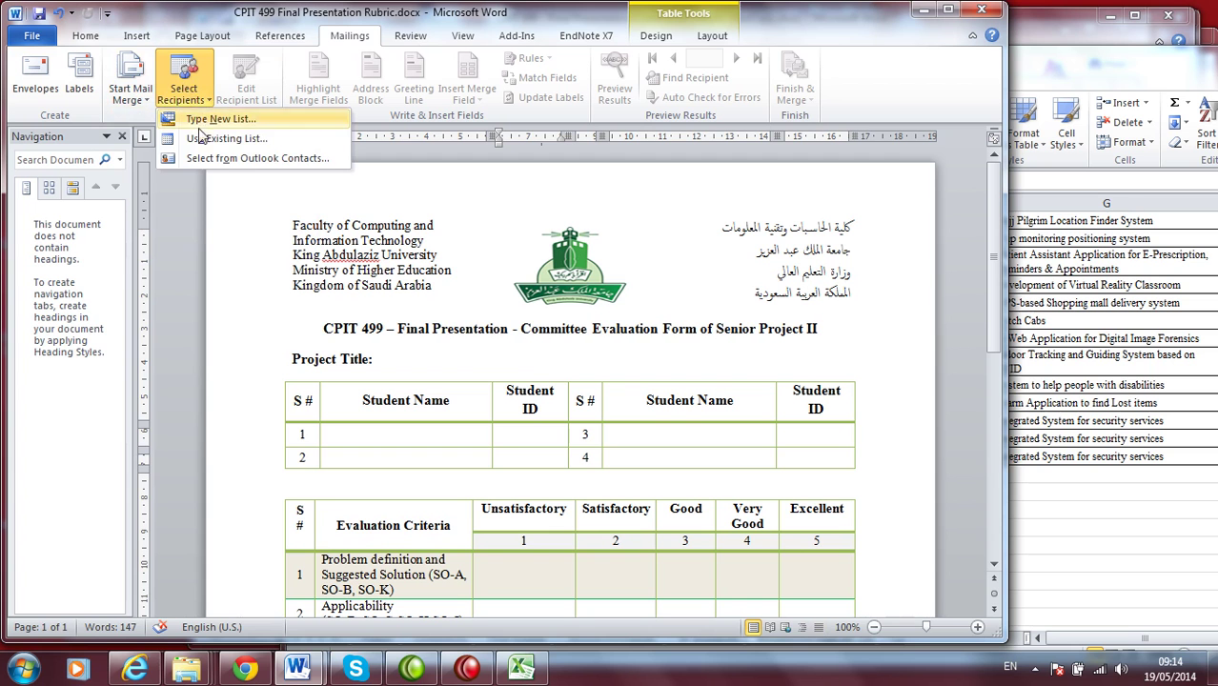
{"action": "left_click", "coordinate": [206, 140]}
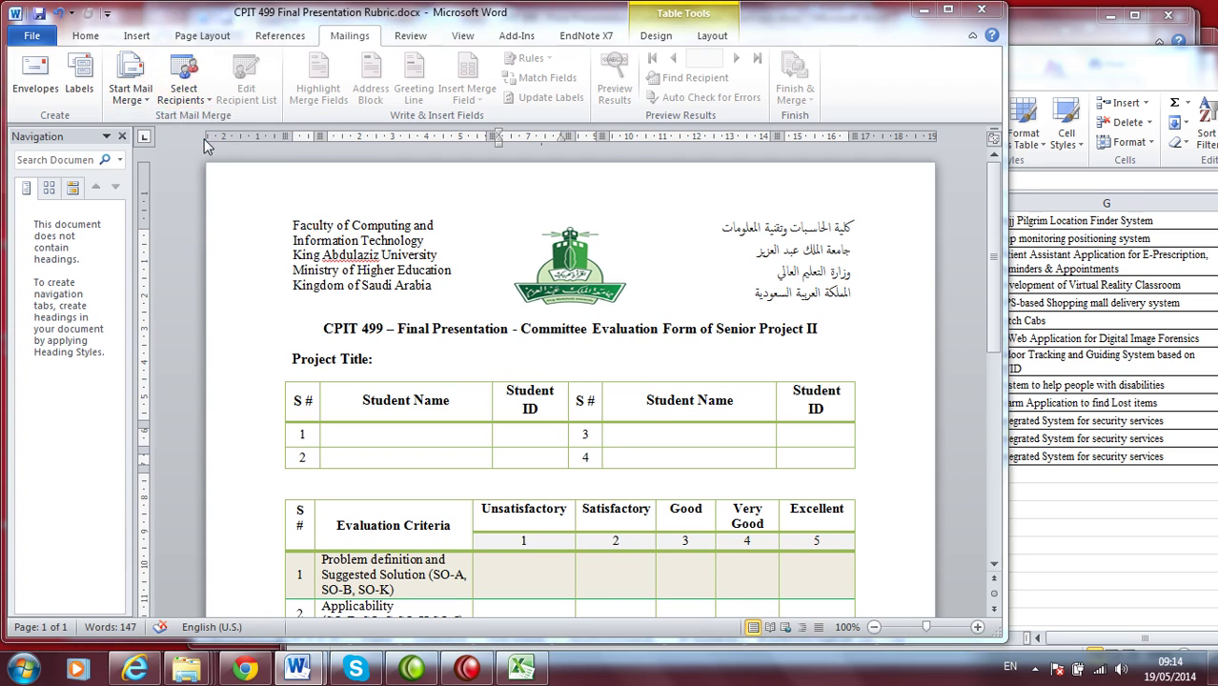
{"action": "left_click_drag", "start_coordinate": [234, 20], "coordinate": [539, 40]}
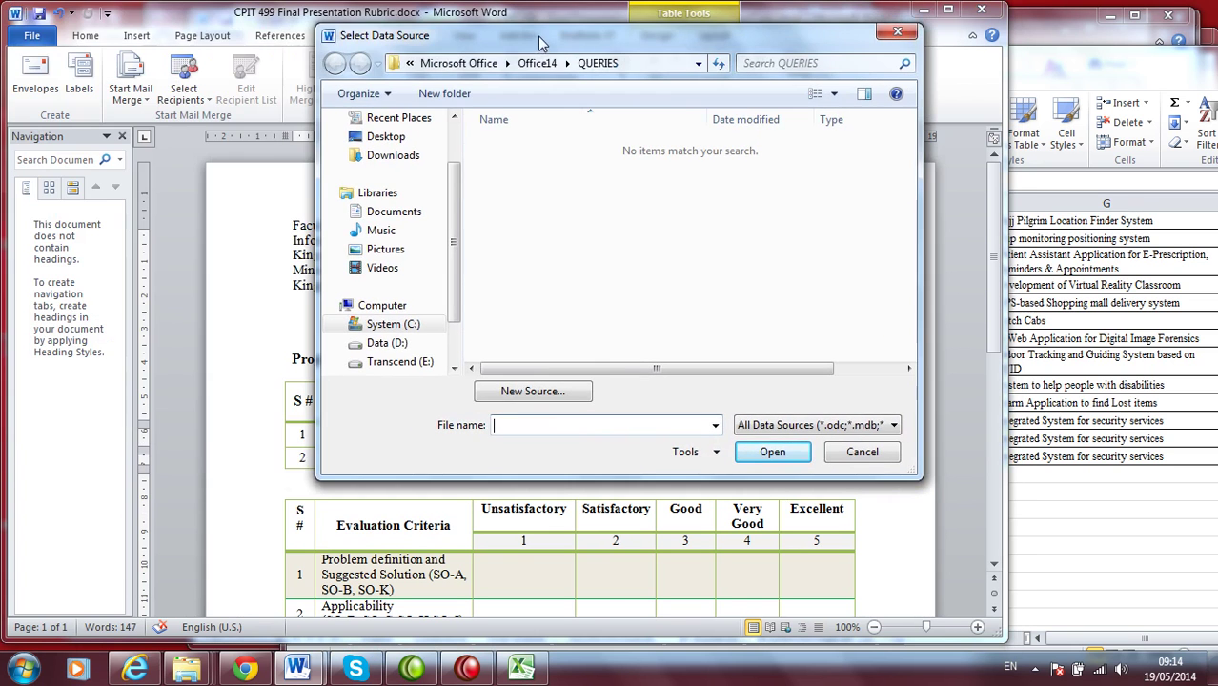
- Open the grade sheet workbook from Transcend (E:) > mibuhari > Courses > SeniorProject-CPIT499 as the data source
{"action": "scroll", "coordinate": [417, 369], "scroll_direction": "down", "scroll_amount": 1}
{"action": "left_click", "coordinate": [401, 344]}
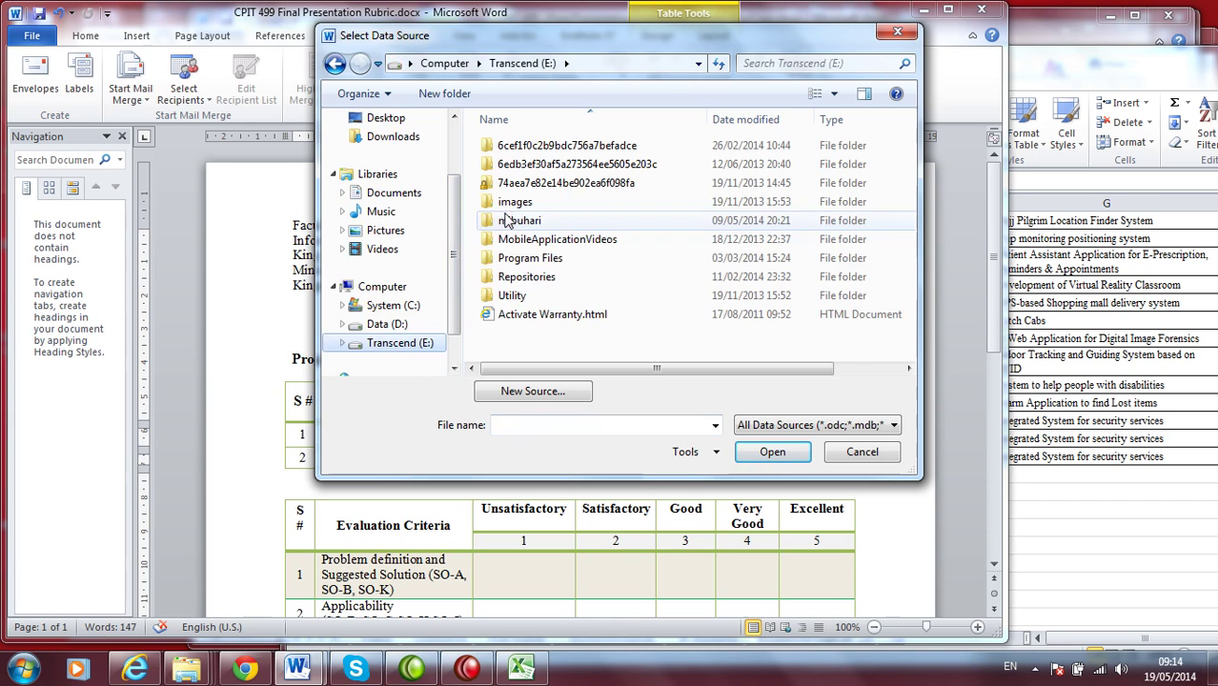
{"action": "double_click", "coordinate": [583, 205]}
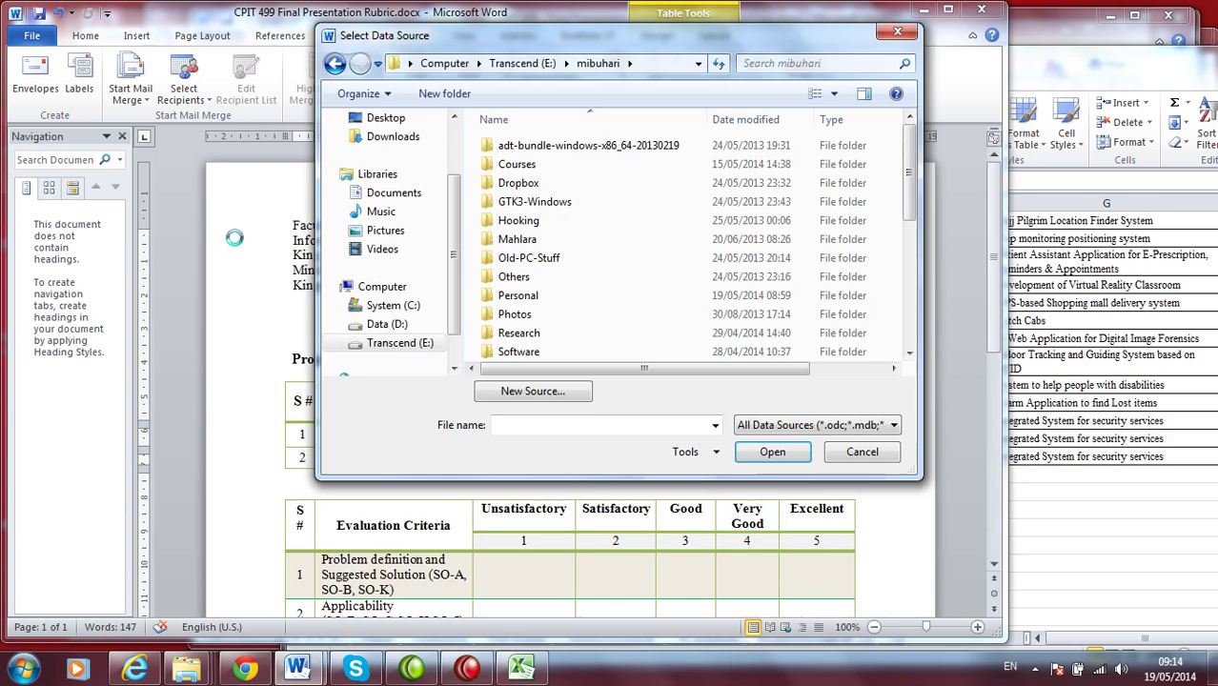
{"action": "double_click", "coordinate": [516, 164]}
{"action": "scroll", "coordinate": [541, 276], "scroll_direction": "down", "scroll_amount": 5}
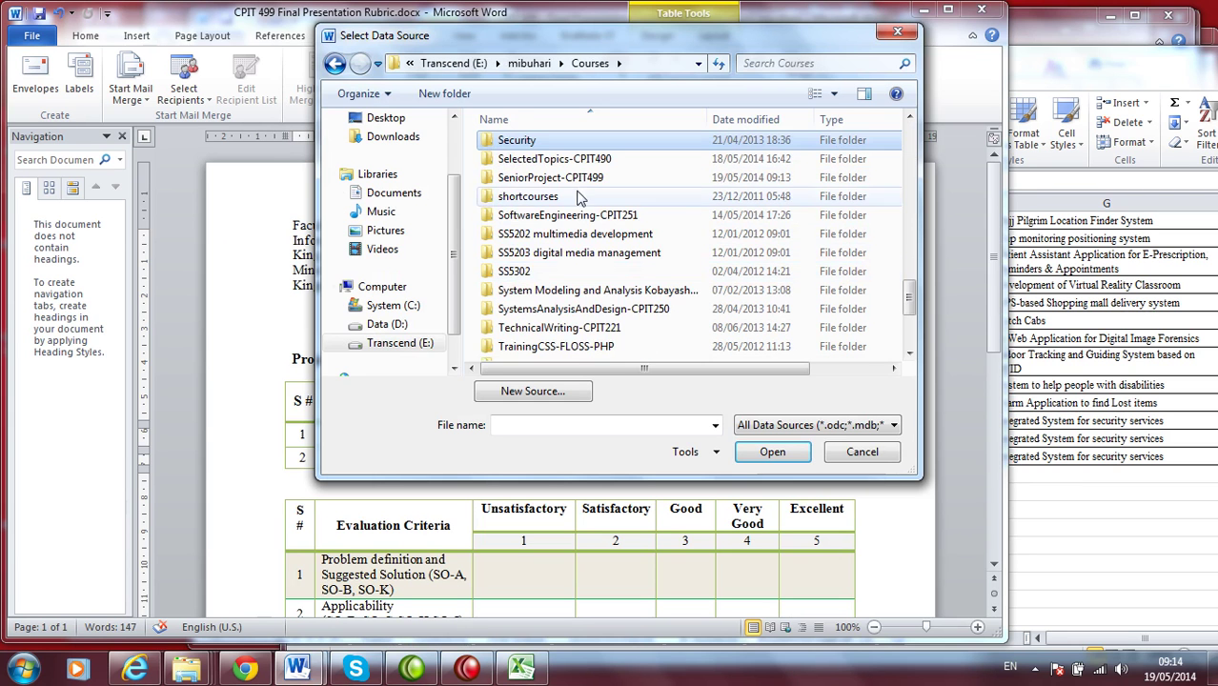
{"action": "double_click", "coordinate": [553, 170]}
{"action": "scroll", "coordinate": [576, 283], "scroll_direction": "down", "scroll_amount": 5}
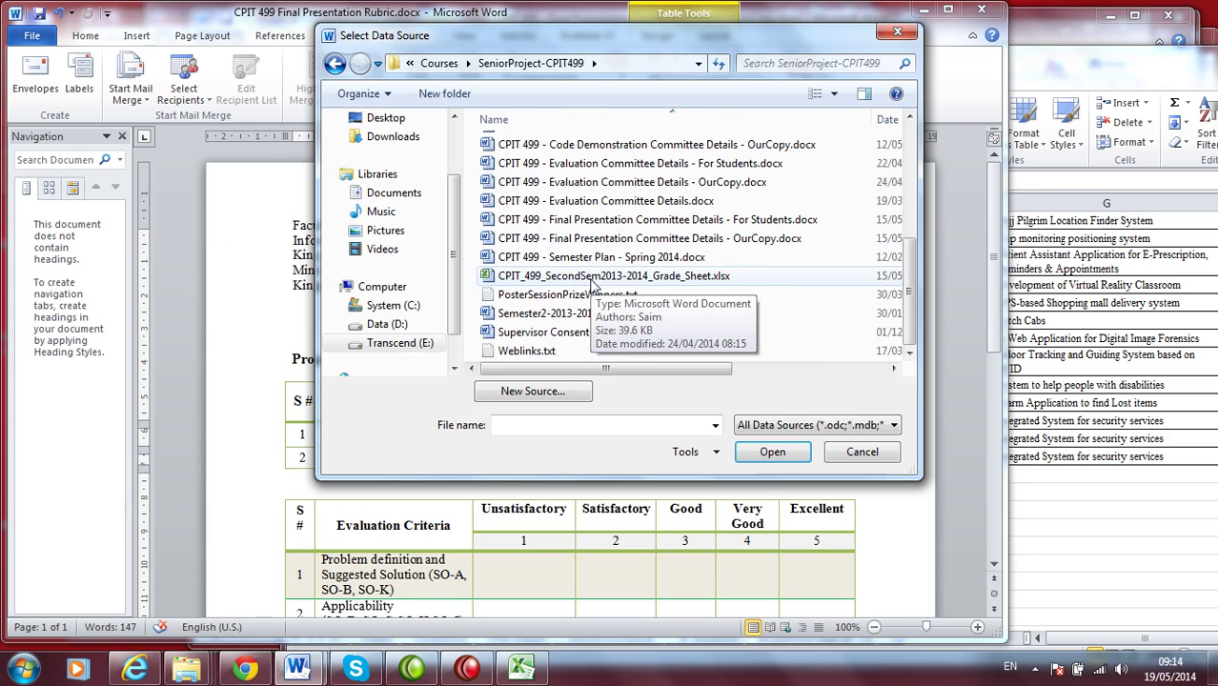
{"action": "left_click", "coordinate": [576, 275]}
{"action": "left_click", "coordinate": [767, 449]}
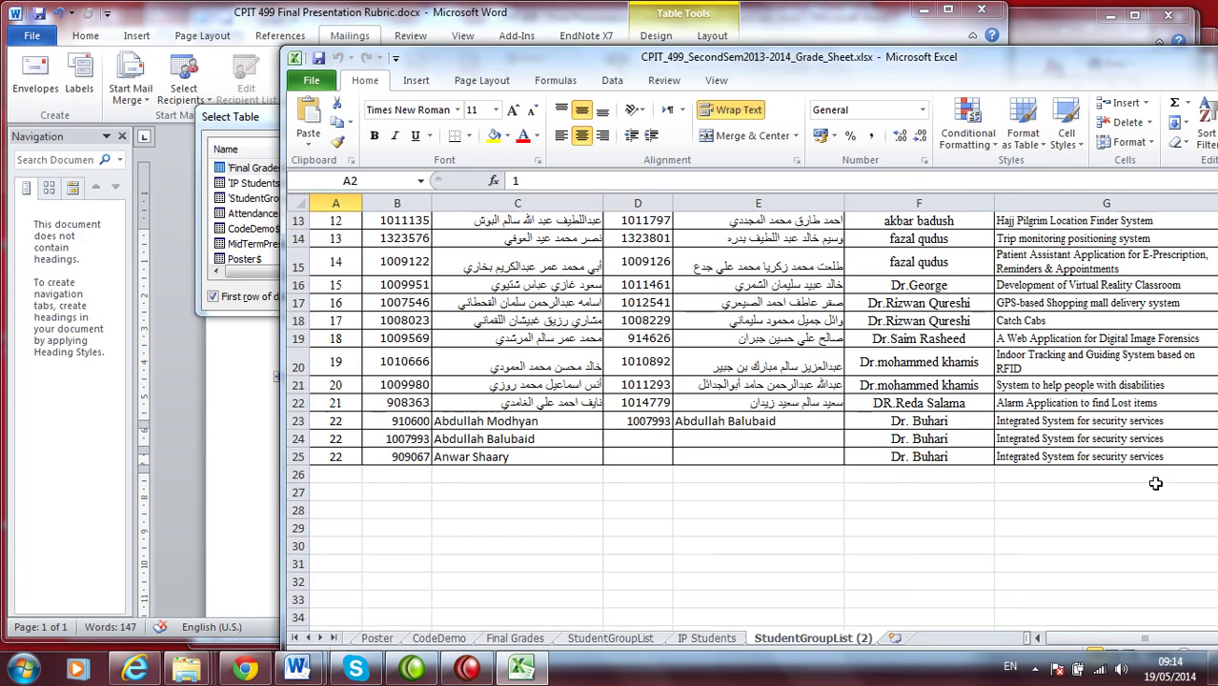
- Pick the StudentGroupList (2)$ table as the recipient list and confirm
{"action": "left_click", "coordinate": [1151, 480]}
{"action": "left_click", "coordinate": [272, 126]}
{"action": "left_click", "coordinate": [280, 199]}
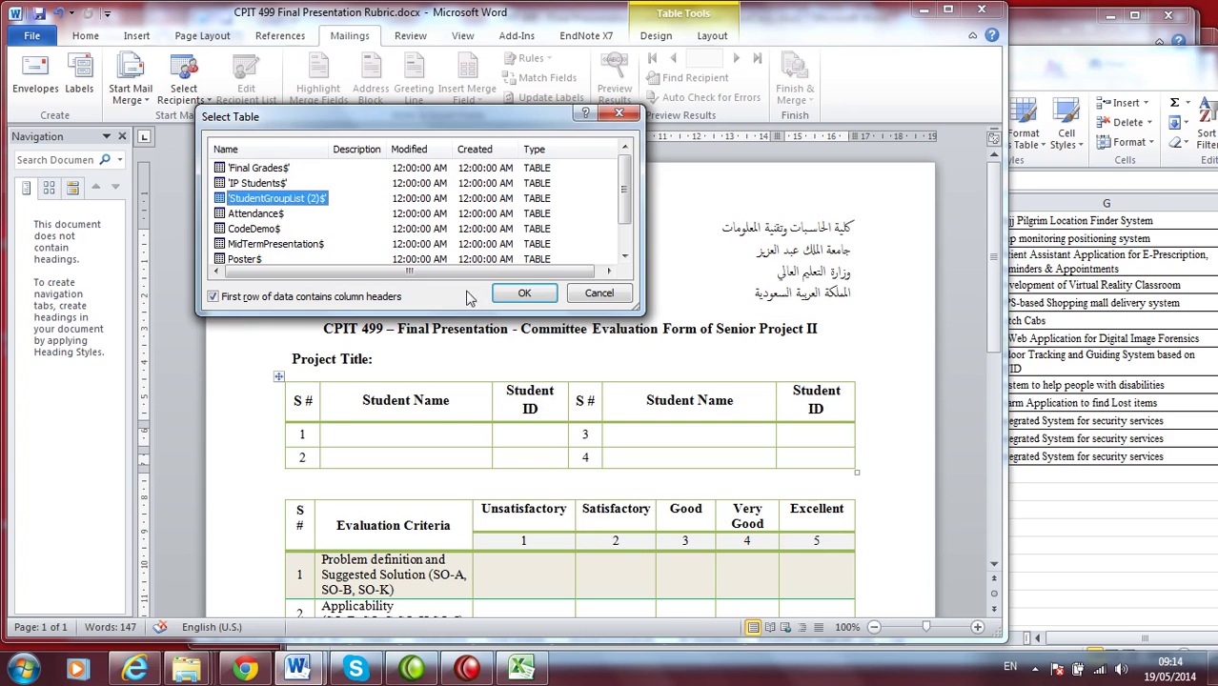
{"action": "left_click", "coordinate": [515, 295]}
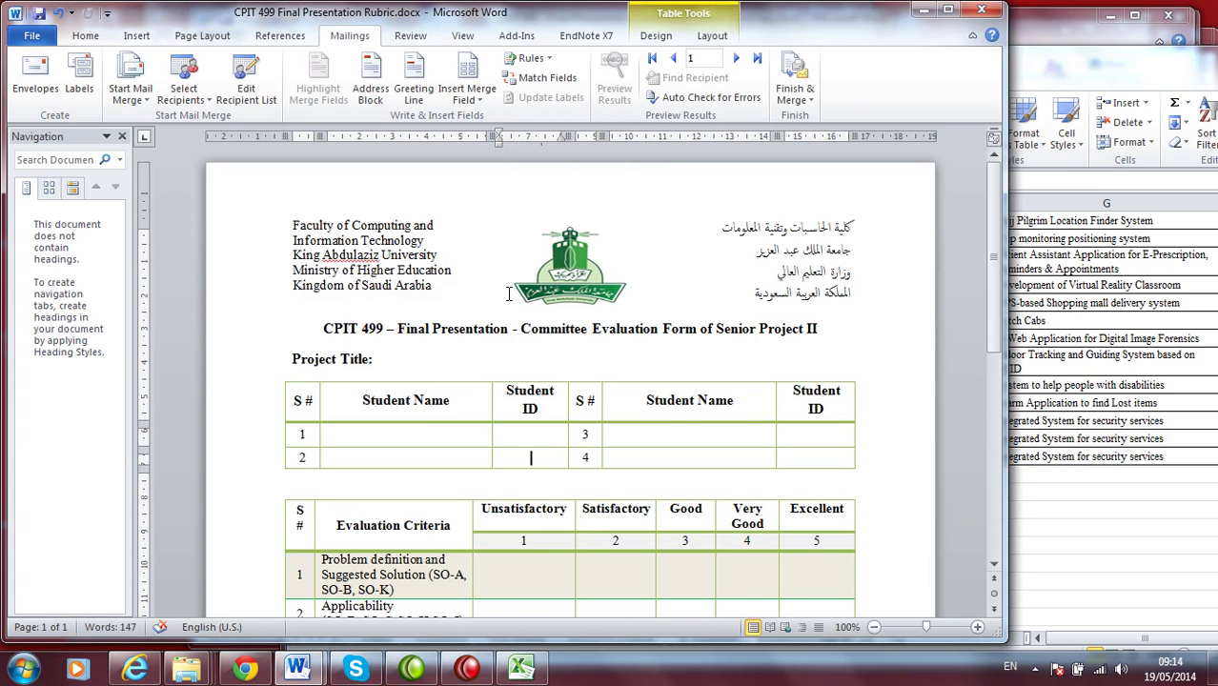
- Compare the available merge fields with the grade sheet's column headers and records A2:G15
{"action": "left_click", "coordinate": [395, 358]}
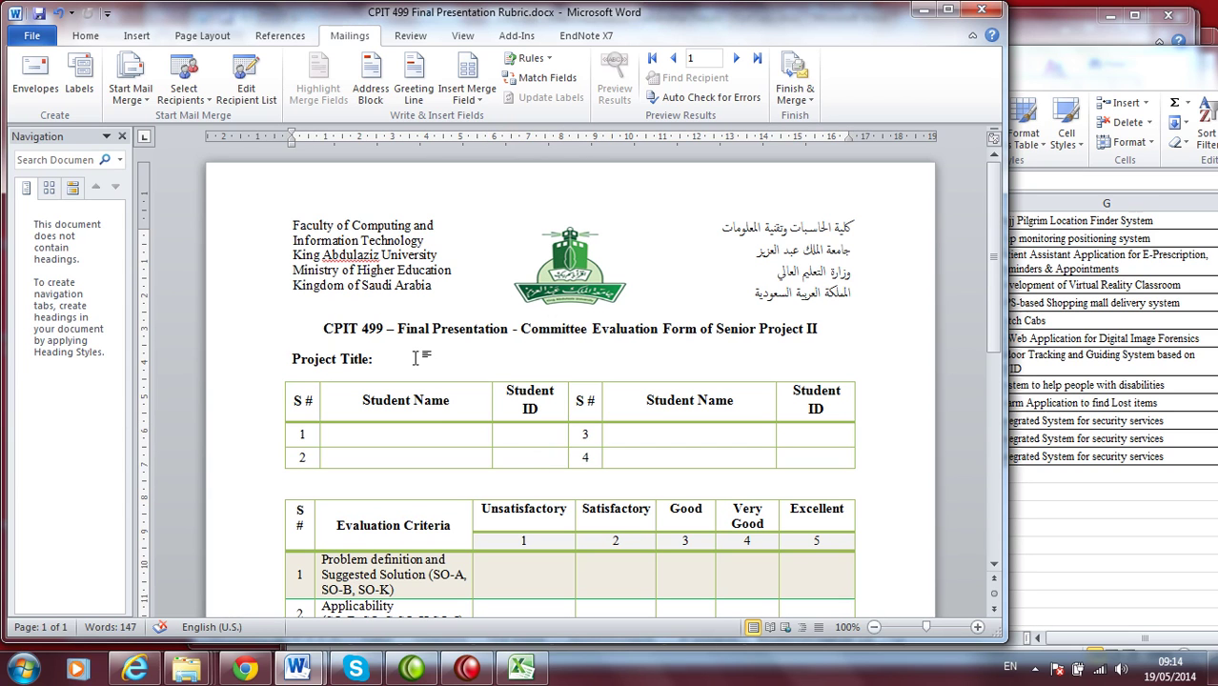
{"action": "left_click", "coordinate": [476, 100]}
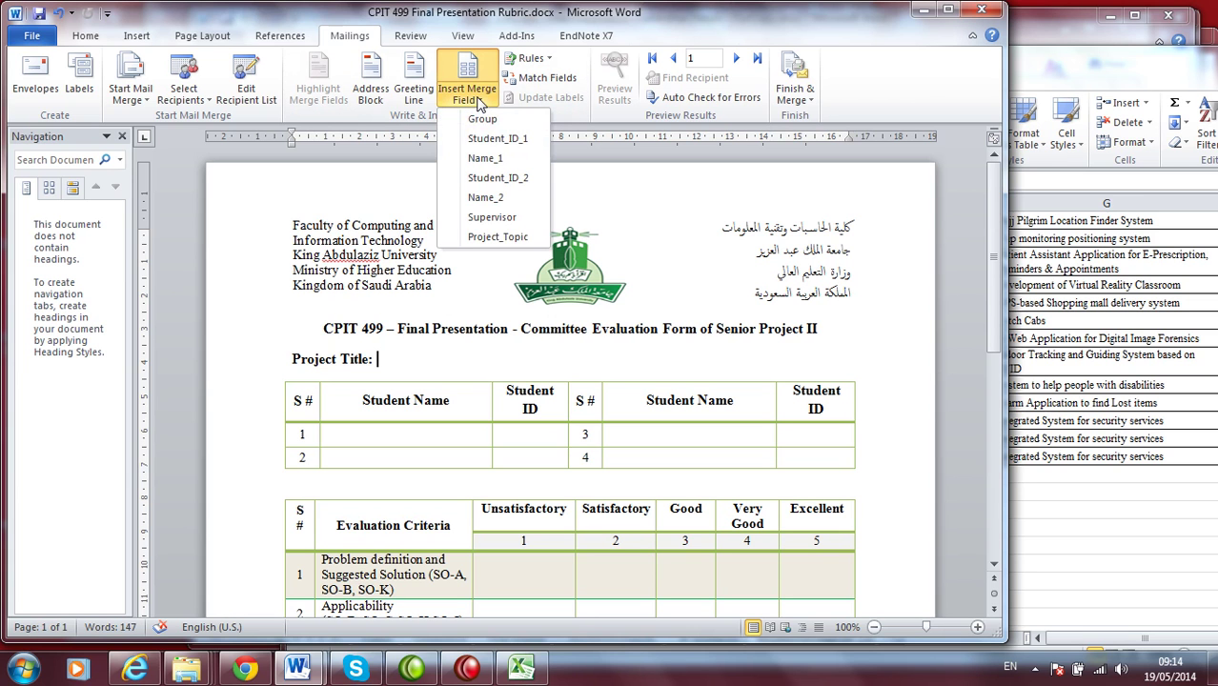
{"action": "left_click", "coordinate": [1196, 306]}
{"action": "scroll", "coordinate": [1132, 348], "scroll_direction": "up", "scroll_amount": 4}
{"action": "left_click_drag", "start_coordinate": [345, 224], "coordinate": [1096, 214]}
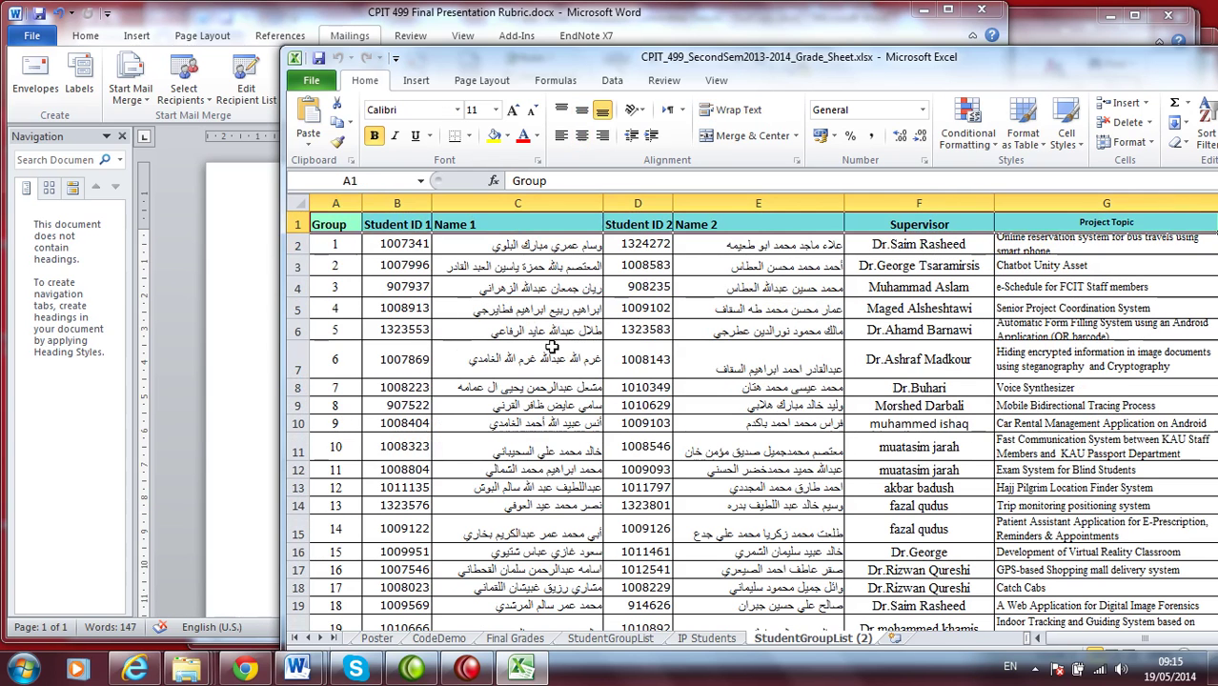
{"action": "left_click", "coordinate": [341, 250]}
{"action": "left_click_drag", "start_coordinate": [340, 250], "coordinate": [1121, 521]}
{"action": "left_click_drag", "start_coordinate": [329, 225], "coordinate": [841, 175]}
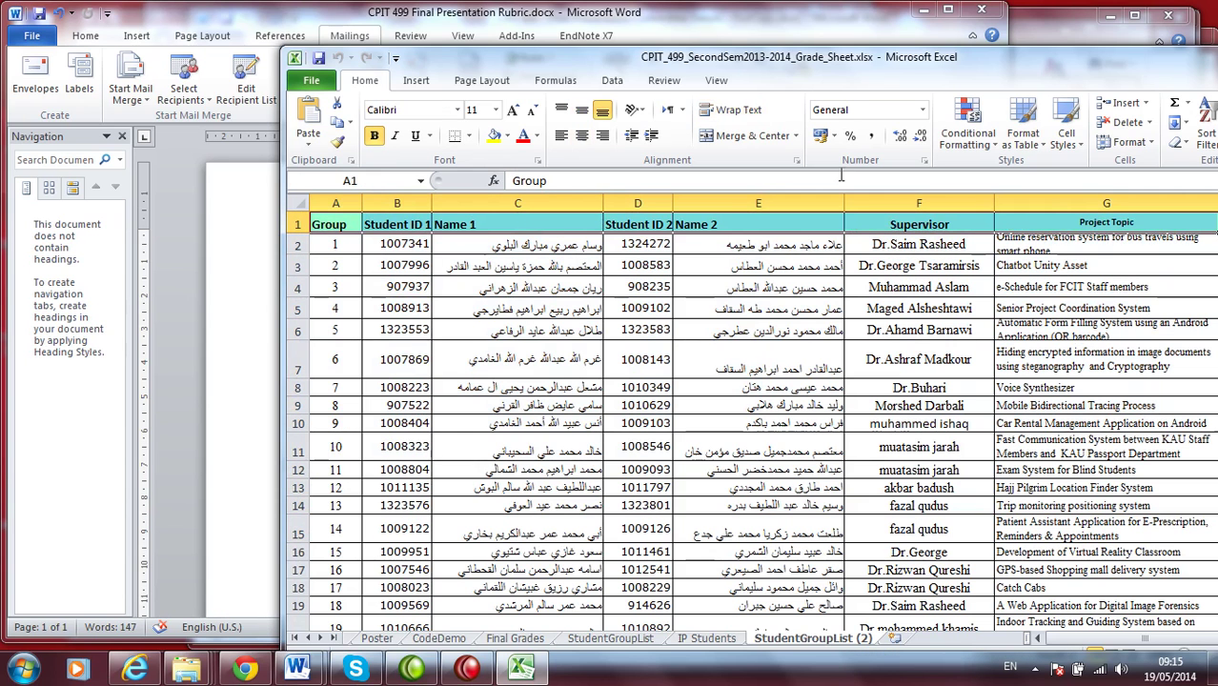
{"action": "left_click", "coordinate": [404, 23]}
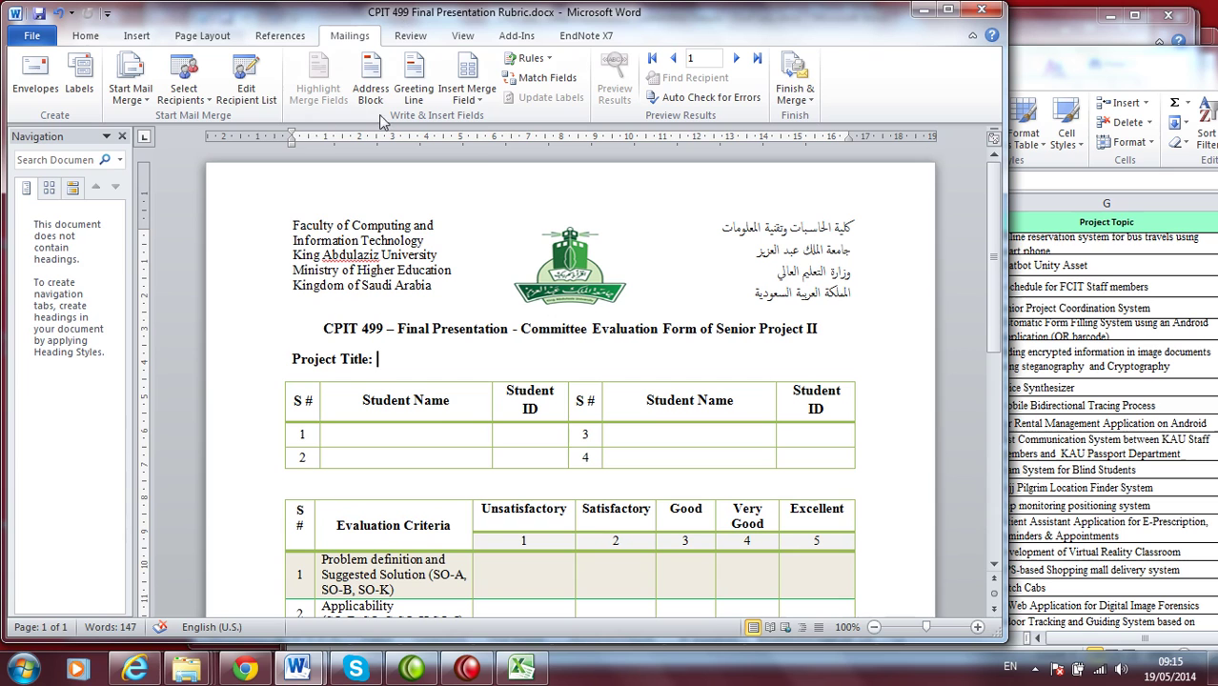
- Insert «Project_Topic» after Project Title, and «Name_1» and «Student_ID_1» in the first student cells
{"action": "left_click", "coordinate": [467, 99]}
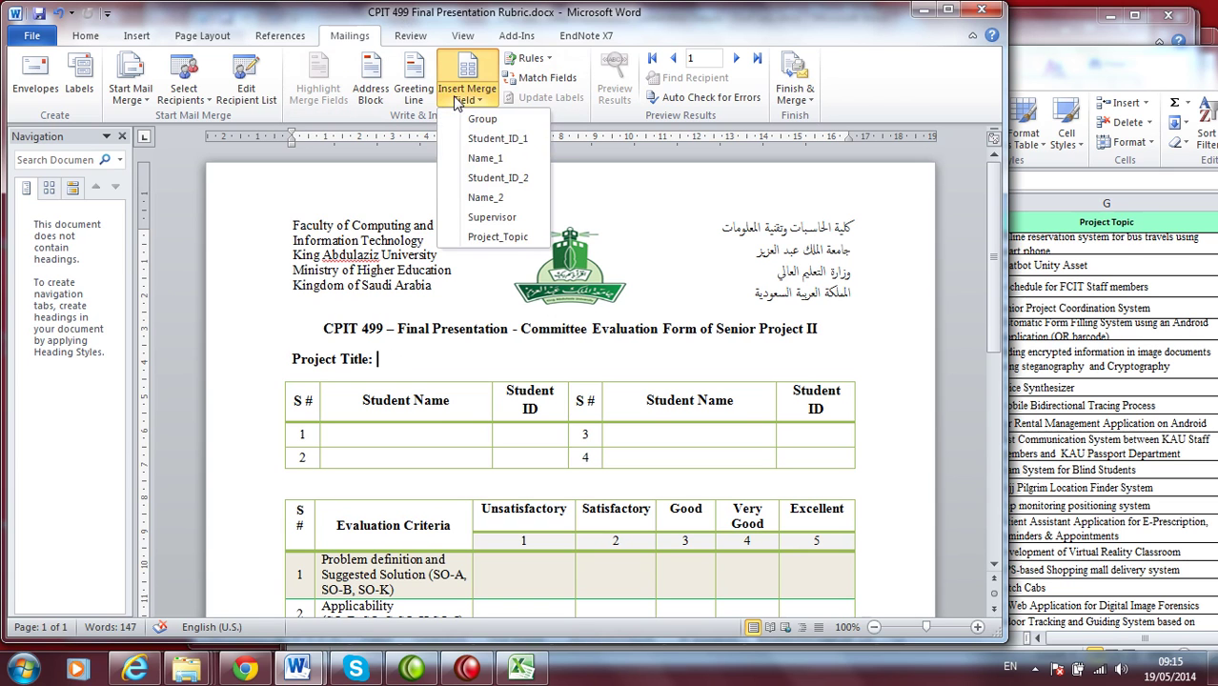
{"action": "left_click", "coordinate": [500, 238]}
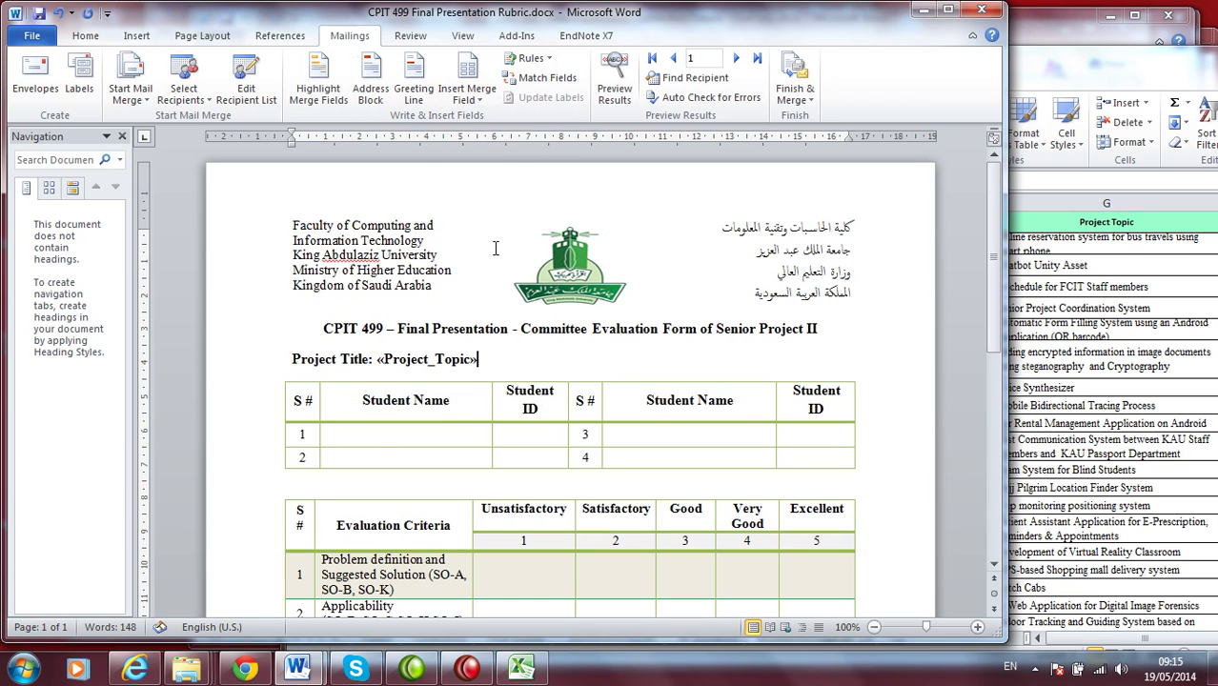
{"action": "left_click", "coordinate": [400, 433]}
{"action": "left_click", "coordinate": [468, 93]}
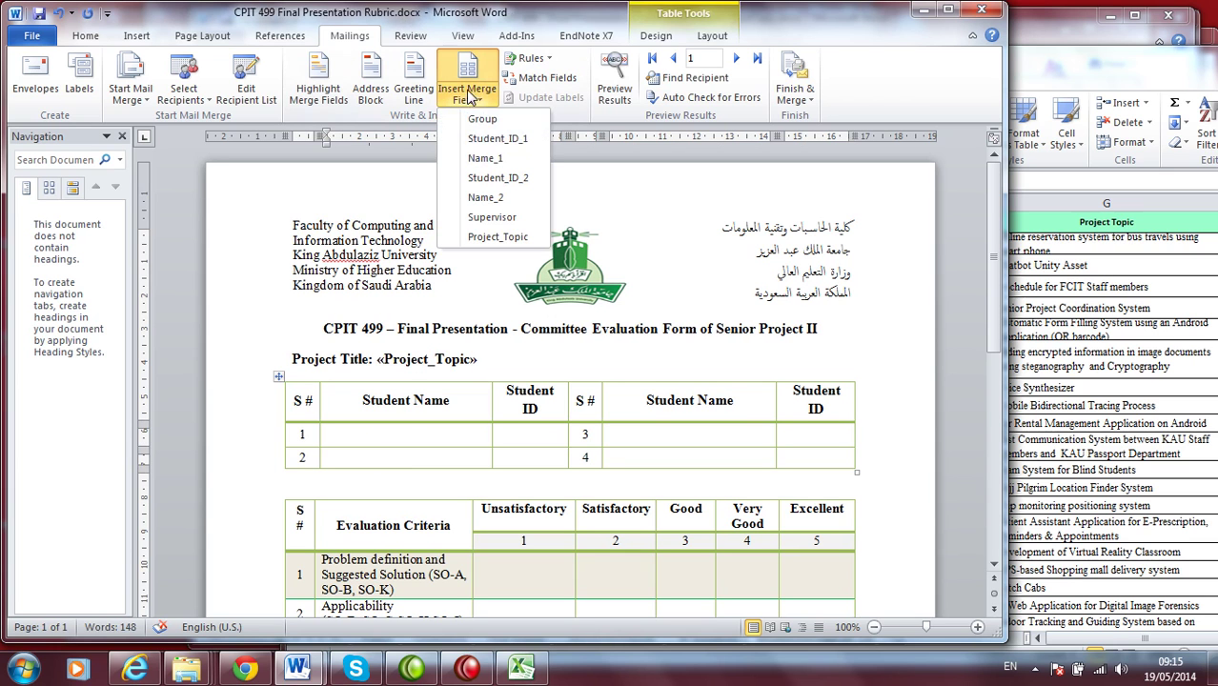
{"action": "left_click", "coordinate": [503, 162]}
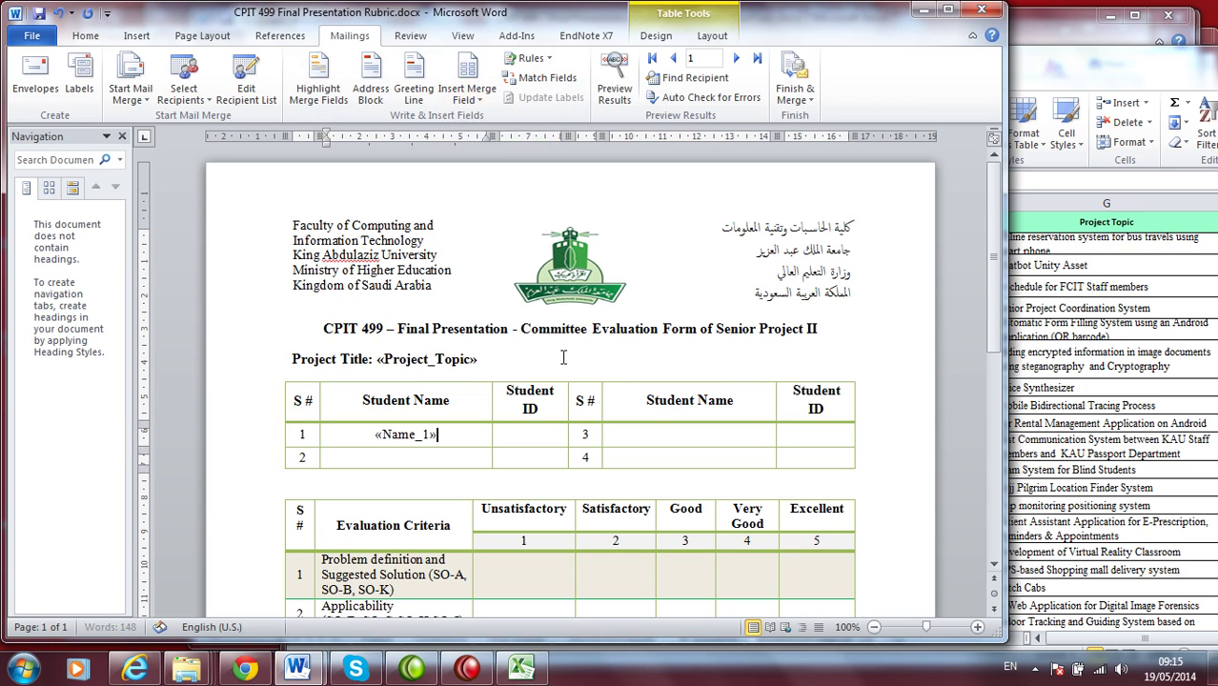
{"action": "left_click", "coordinate": [468, 99]}
{"action": "left_click", "coordinate": [493, 141]}
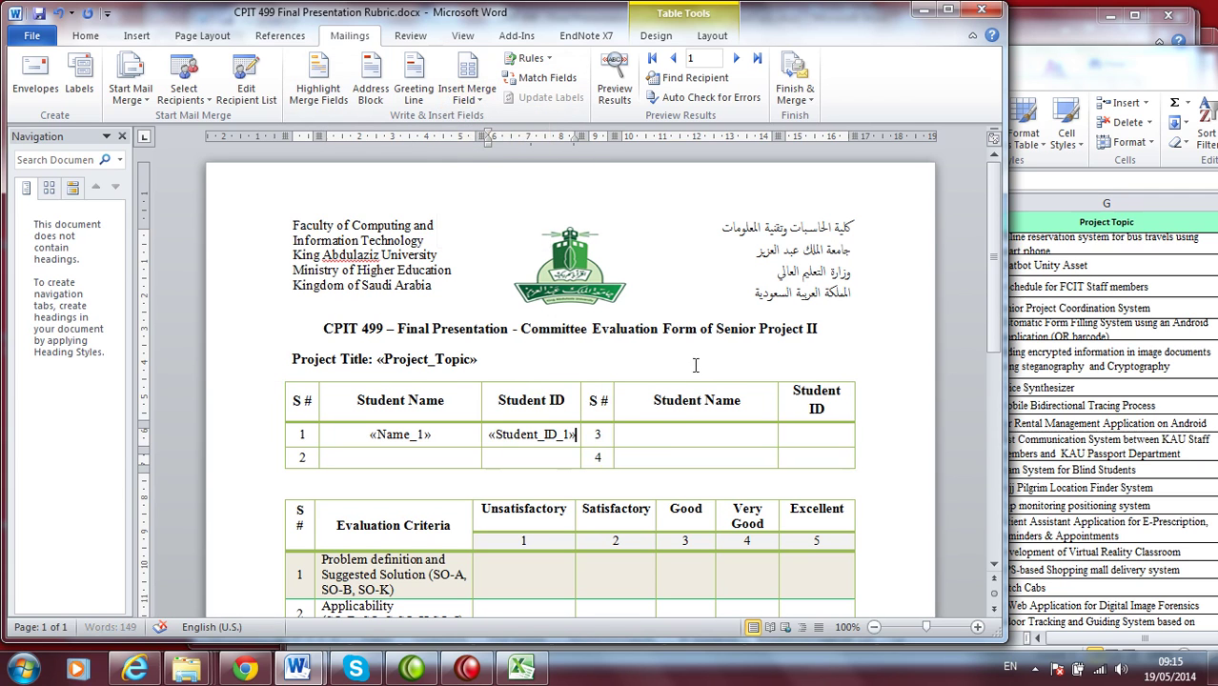
- Insert «Name_2» and «Student_ID_2» into the second student's cells, then select row 1
{"action": "left_click", "coordinate": [657, 431]}
{"action": "left_click", "coordinate": [468, 96]}
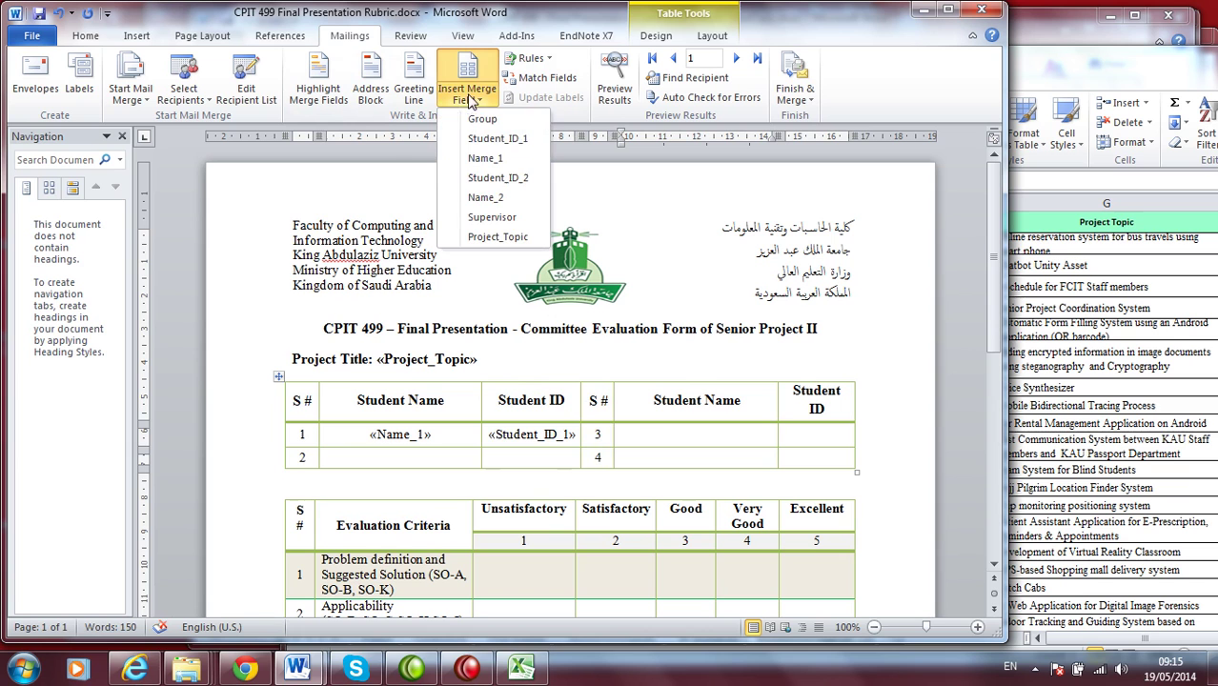
{"action": "left_click", "coordinate": [486, 197]}
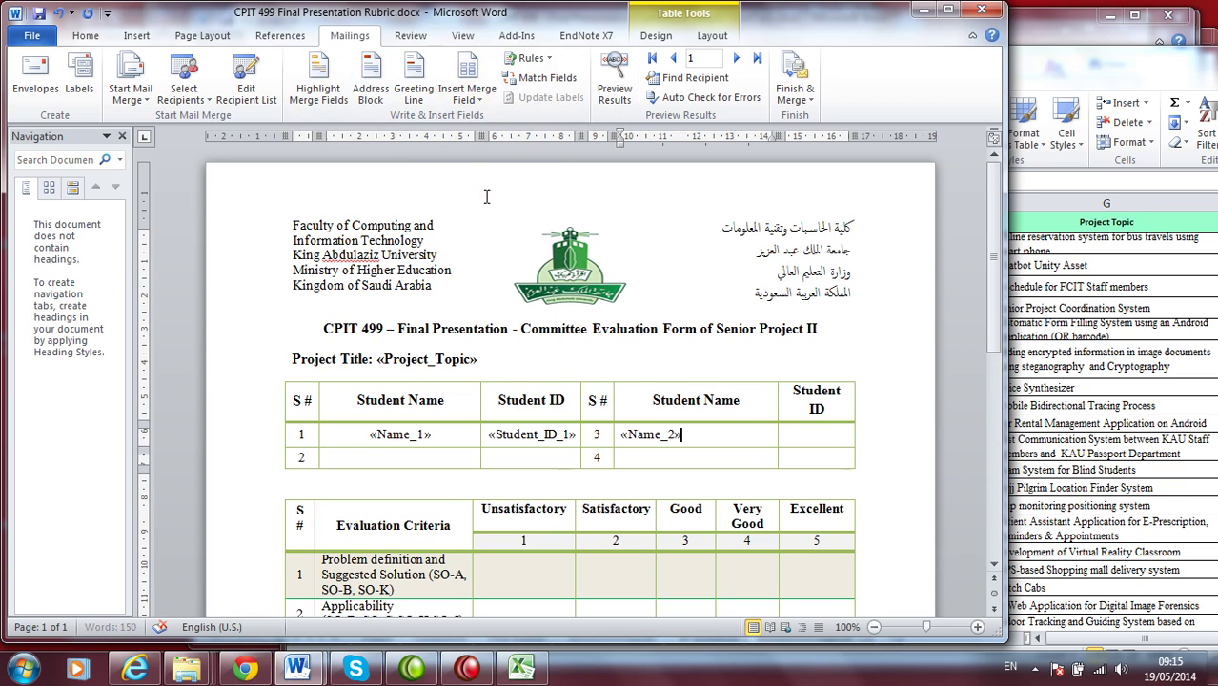
{"action": "left_click", "coordinate": [792, 435]}
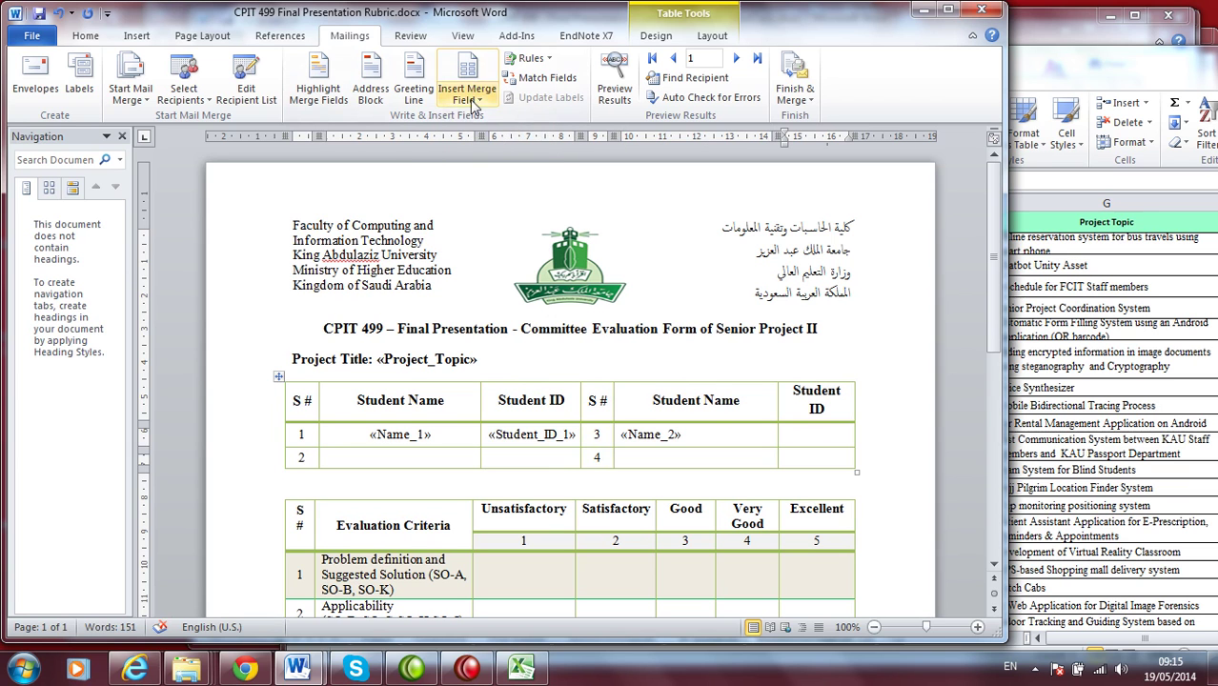
{"action": "left_click", "coordinate": [468, 95]}
{"action": "left_click", "coordinate": [499, 179]}
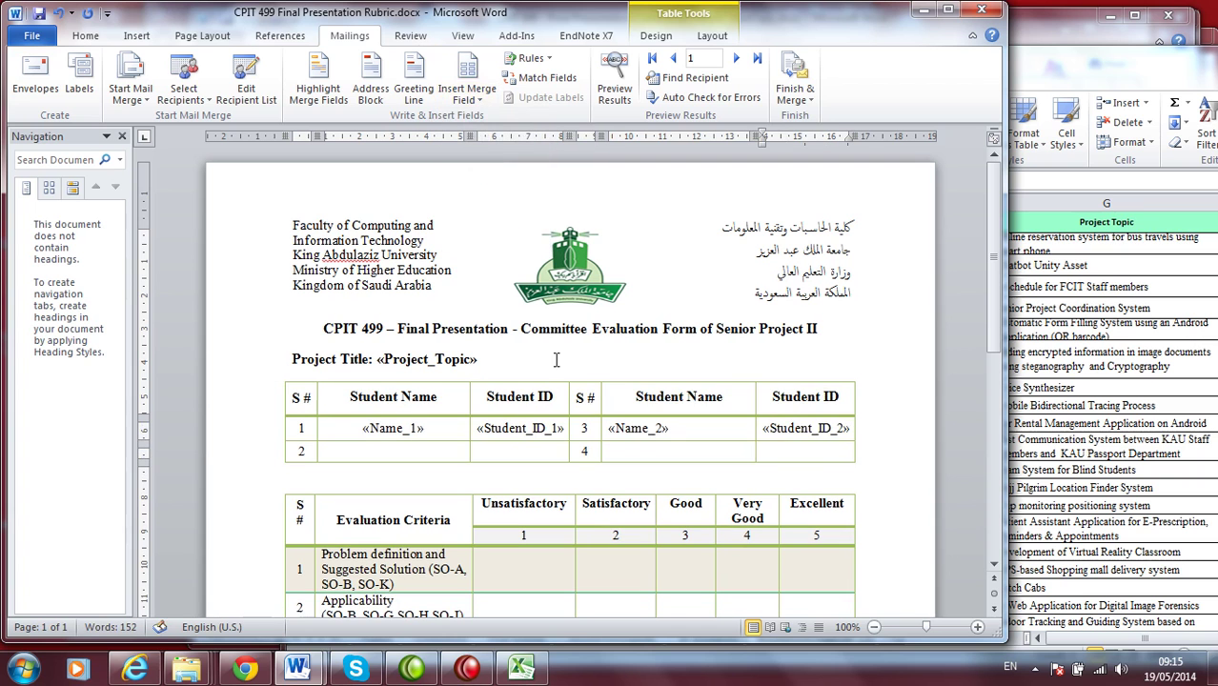
{"action": "left_click", "coordinate": [329, 428]}
{"action": "left_click_drag", "start_coordinate": [329, 428], "coordinate": [774, 435]}
- Centre the row-1 merge fields and bold «Name_1», «Student_ID_1», «Name_2» and «Student_ID_2»
{"action": "left_click", "coordinate": [76, 36]}
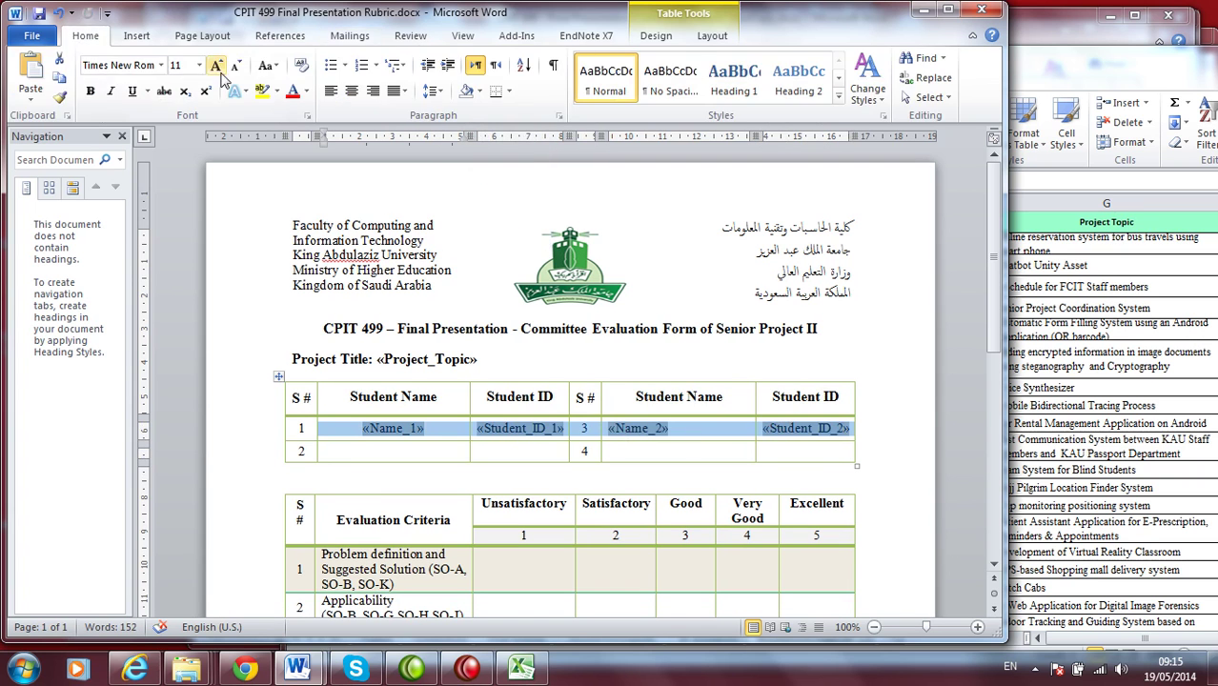
{"action": "left_click", "coordinate": [350, 96]}
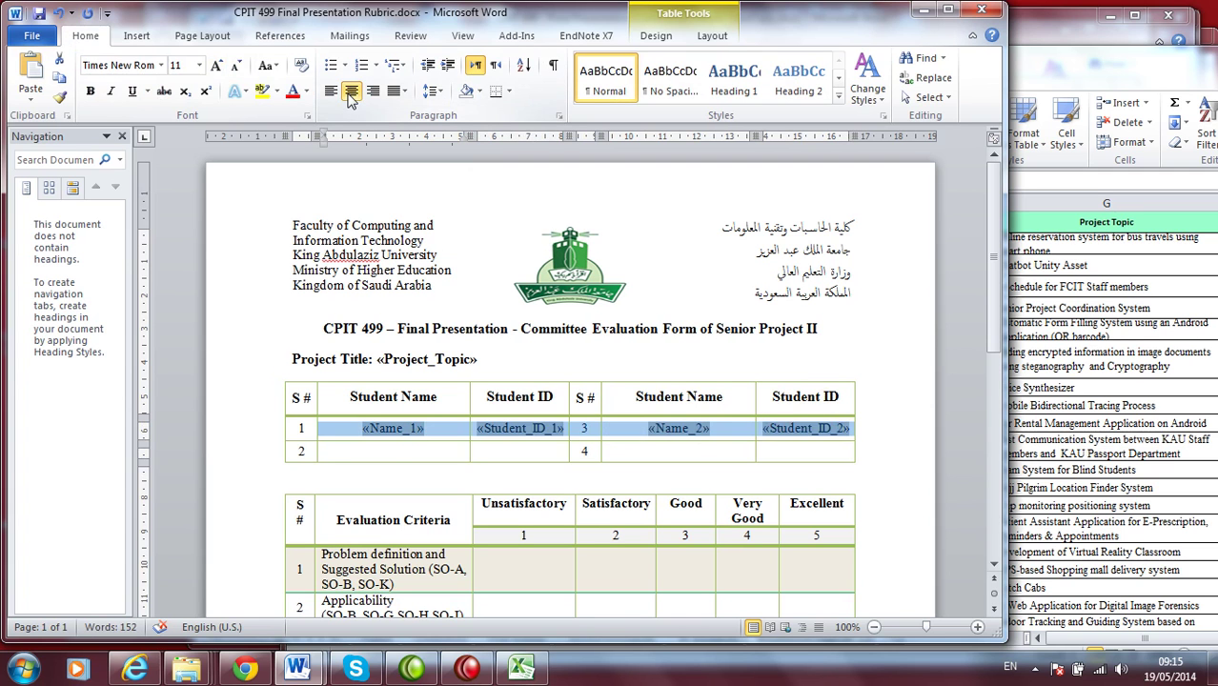
{"action": "left_click_drag", "start_coordinate": [353, 434], "coordinate": [508, 431]}
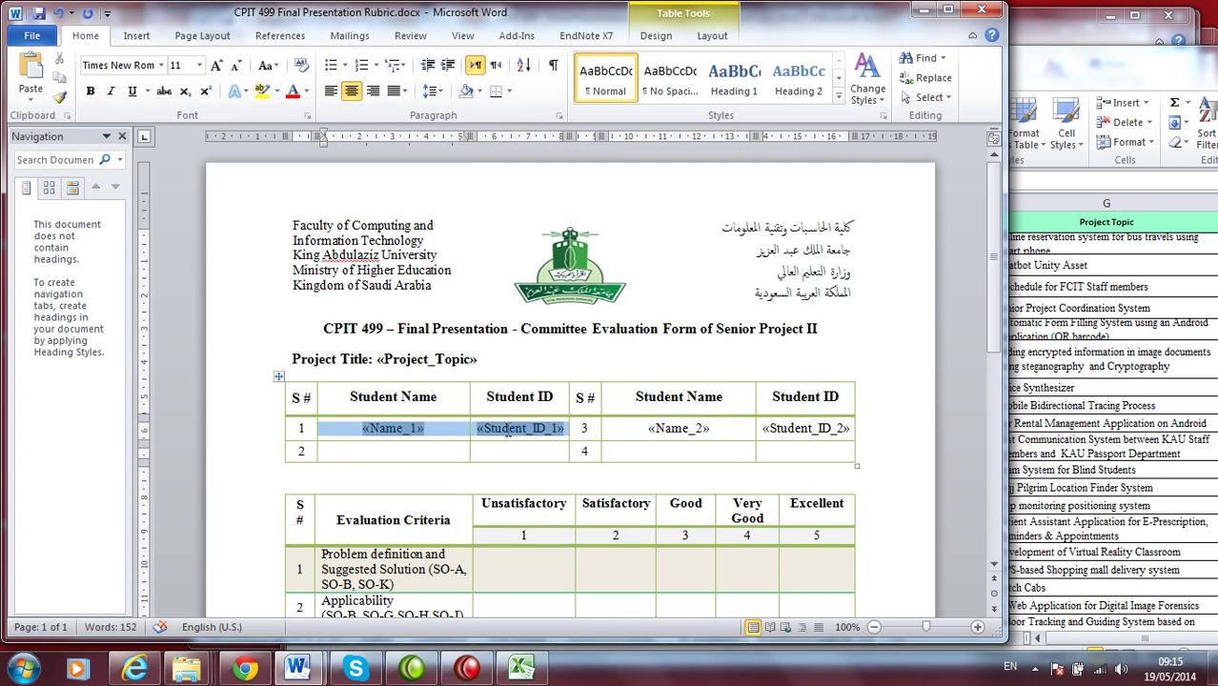
{"action": "key", "text": "ctrl+b"}
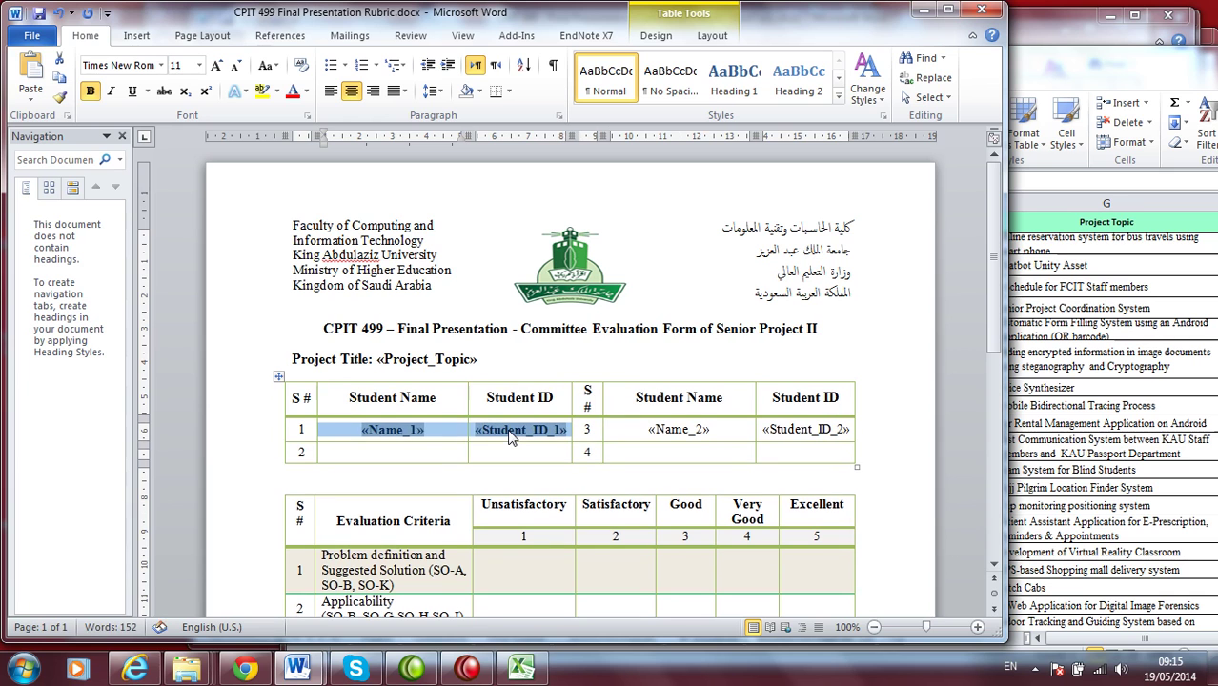
{"action": "left_click_drag", "start_coordinate": [644, 436], "coordinate": [835, 438]}
{"action": "key", "text": "ctrl+b"}
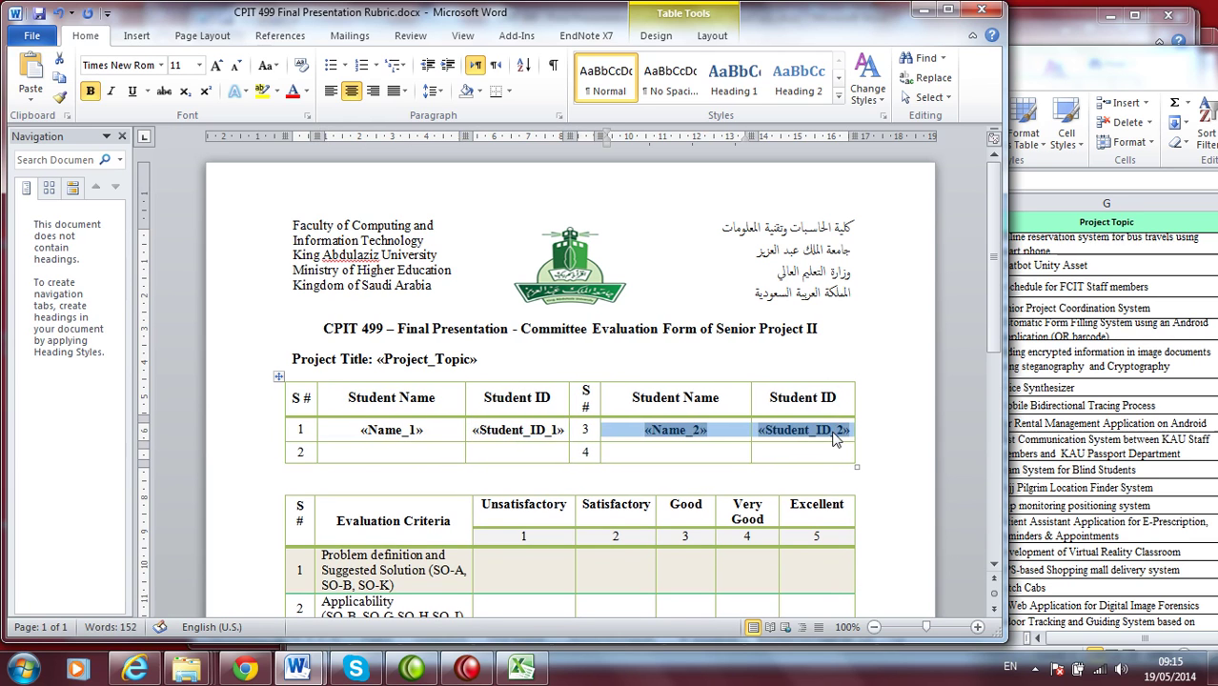
{"action": "left_click", "coordinate": [584, 340]}
{"action": "scroll", "coordinate": [601, 342], "scroll_direction": "down", "scroll_amount": 10}
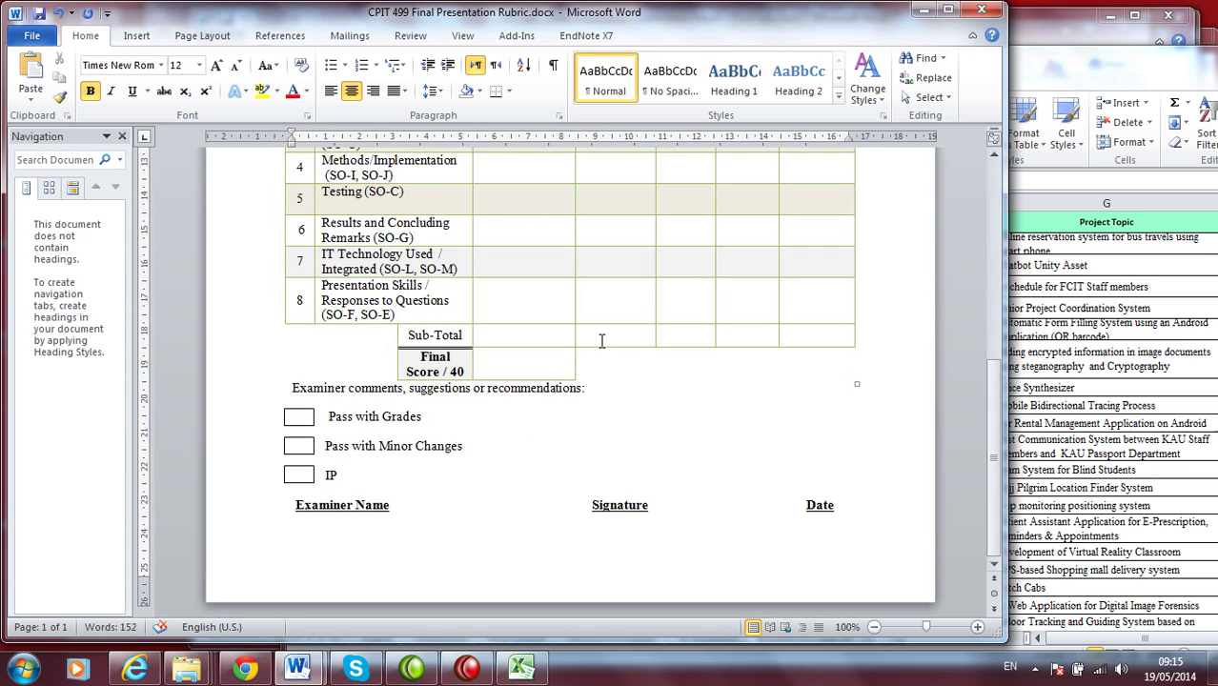
{"action": "scroll", "coordinate": [602, 341], "scroll_direction": "up", "scroll_amount": 3}
{"action": "scroll", "coordinate": [620, 345], "scroll_direction": "down", "scroll_amount": 3}
- Finish the merge with Edit Individual Documents for all records, producing the Letters1 document
{"action": "left_click", "coordinate": [372, 38]}
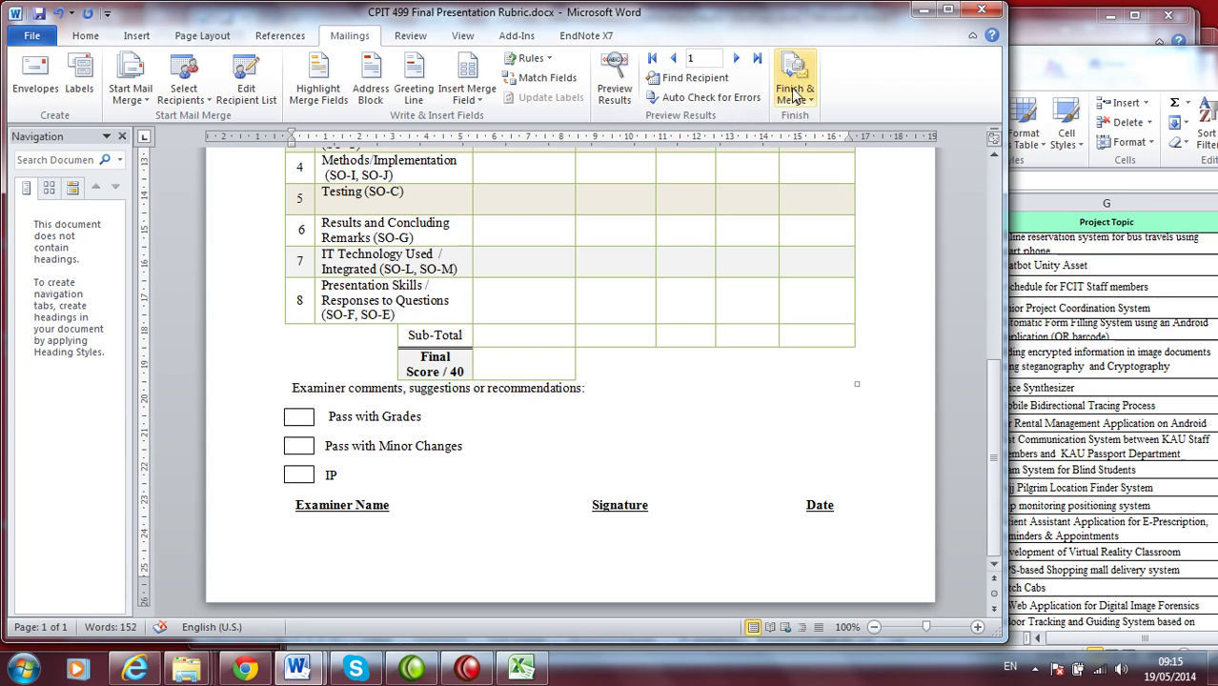
{"action": "left_click", "coordinate": [797, 91]}
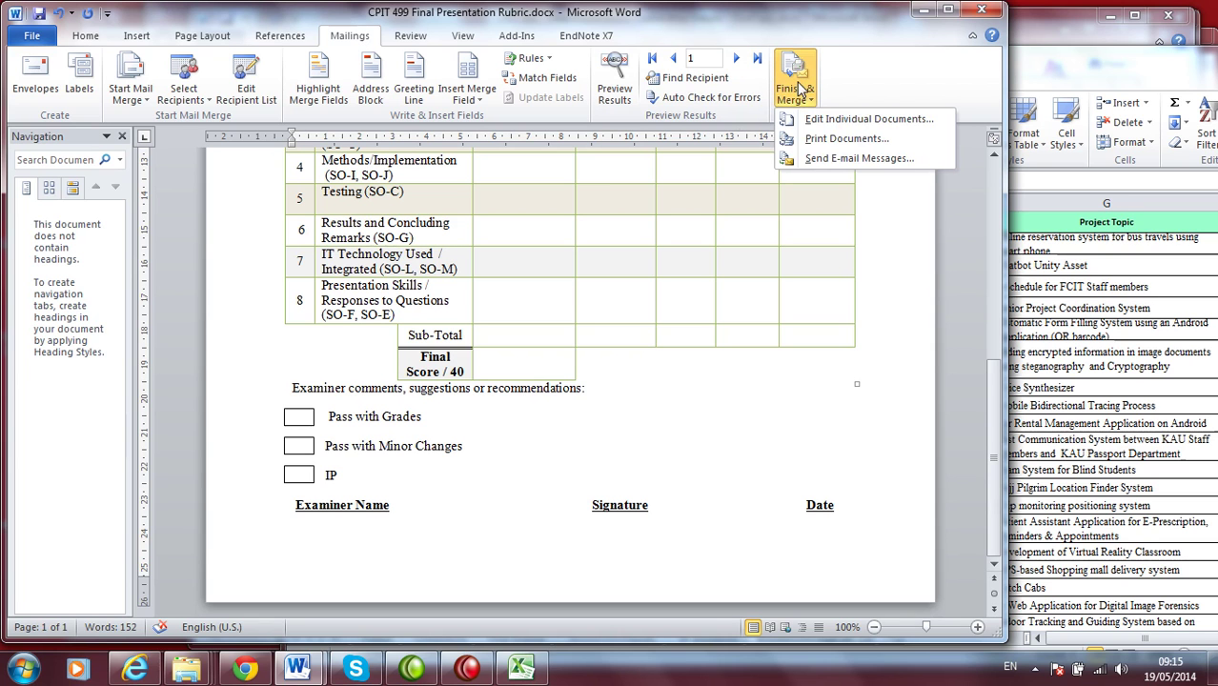
{"action": "left_click", "coordinate": [840, 120]}
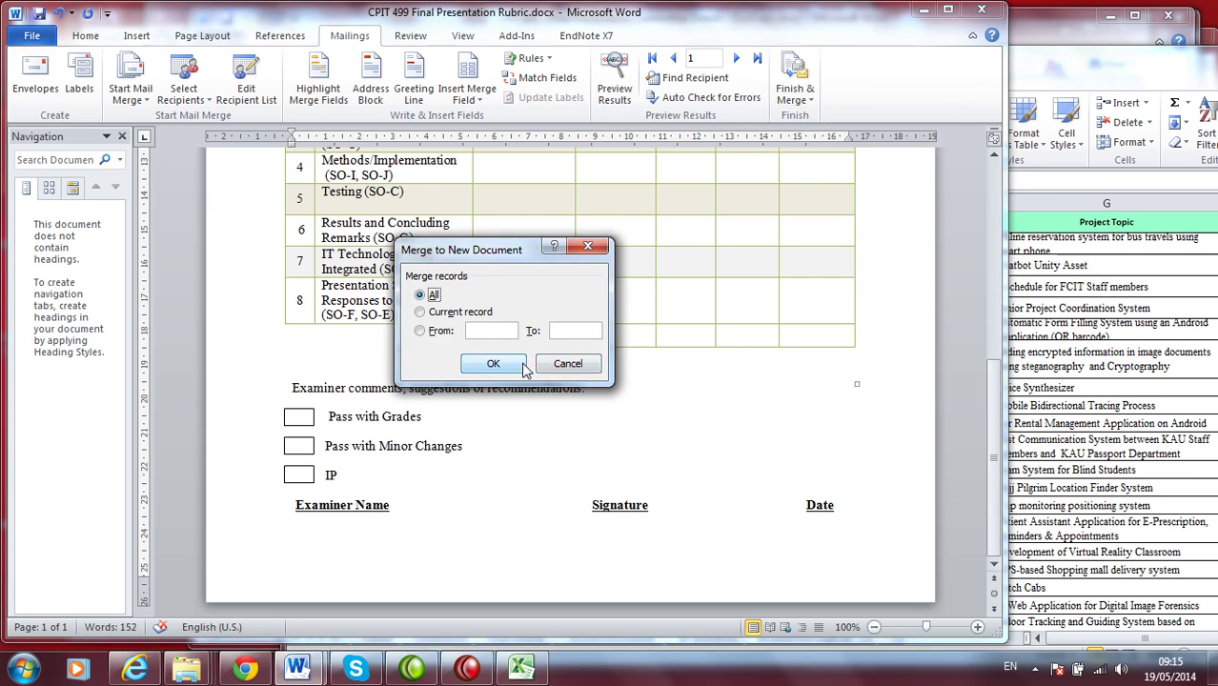
{"action": "left_click", "coordinate": [491, 364]}
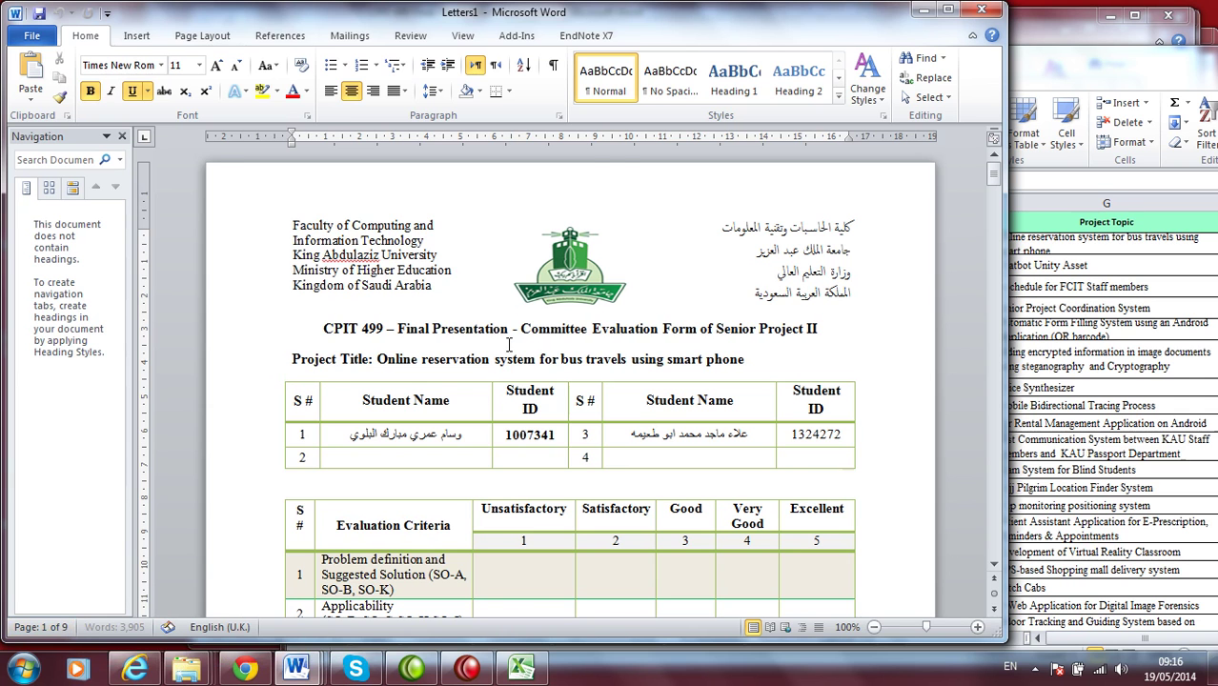
- Compare the first merged forms in Letters1 against the Excel StudentGroupList sheet
{"action": "left_click", "coordinate": [1132, 386]}
{"action": "scroll", "coordinate": [430, 362], "scroll_direction": "down", "scroll_amount": 7}
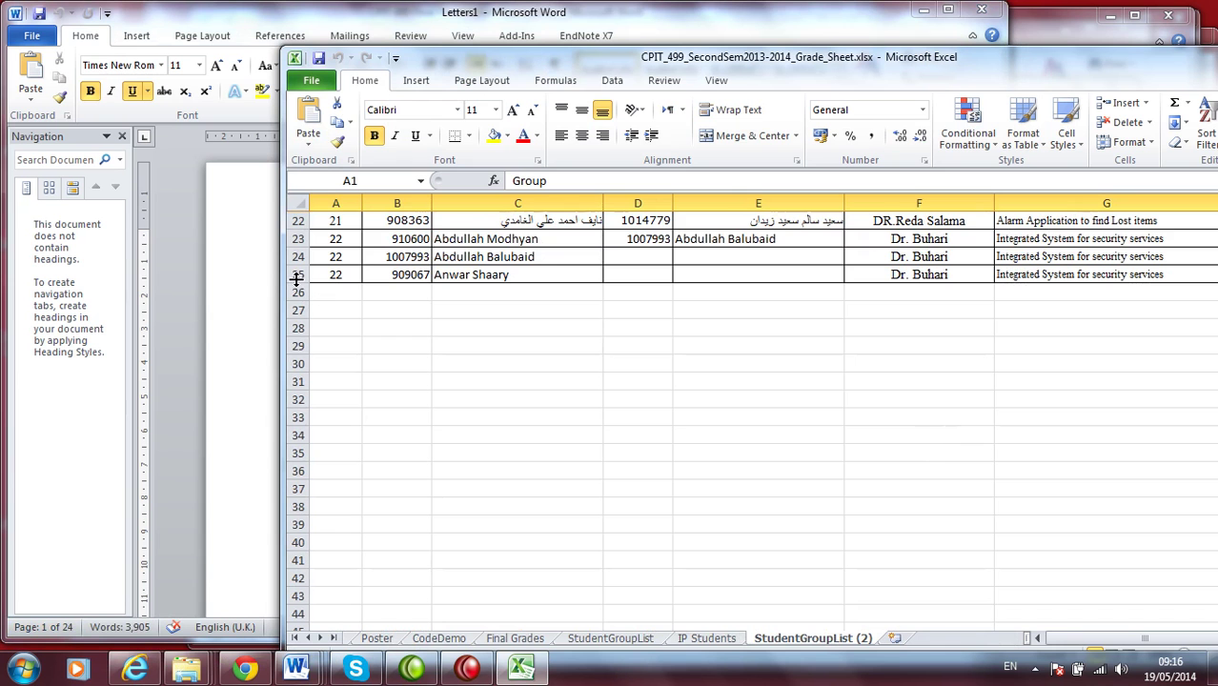
{"action": "scroll", "coordinate": [338, 291], "scroll_direction": "up", "scroll_amount": 2}
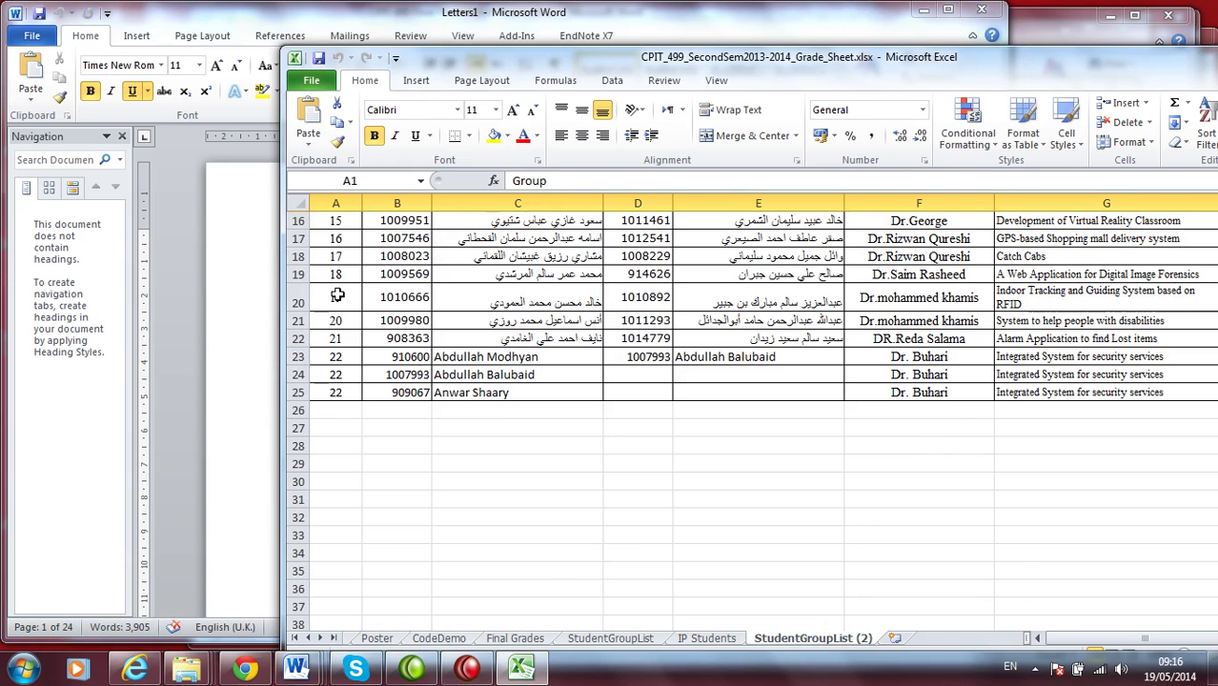
{"action": "left_click", "coordinate": [591, 19]}
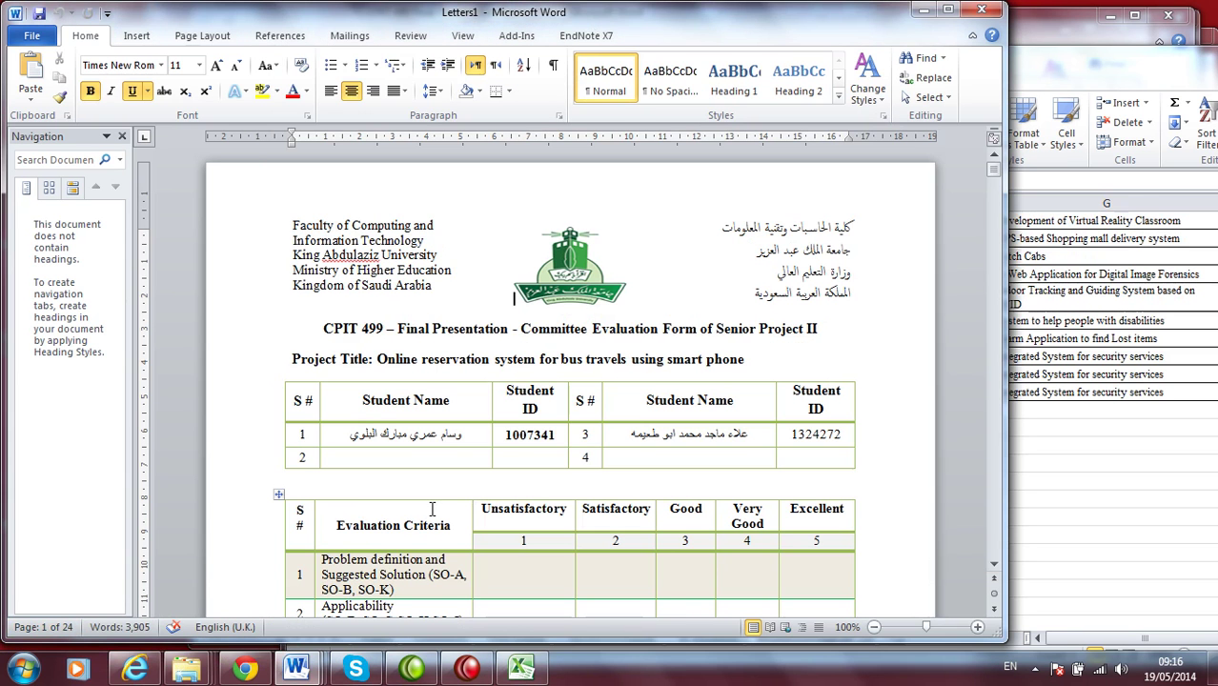
{"action": "scroll", "coordinate": [606, 365], "scroll_direction": "down", "scroll_amount": 1}
{"action": "scroll", "coordinate": [606, 365], "scroll_direction": "down", "scroll_amount": 12}
{"action": "scroll", "coordinate": [606, 365], "scroll_direction": "up", "scroll_amount": 13}
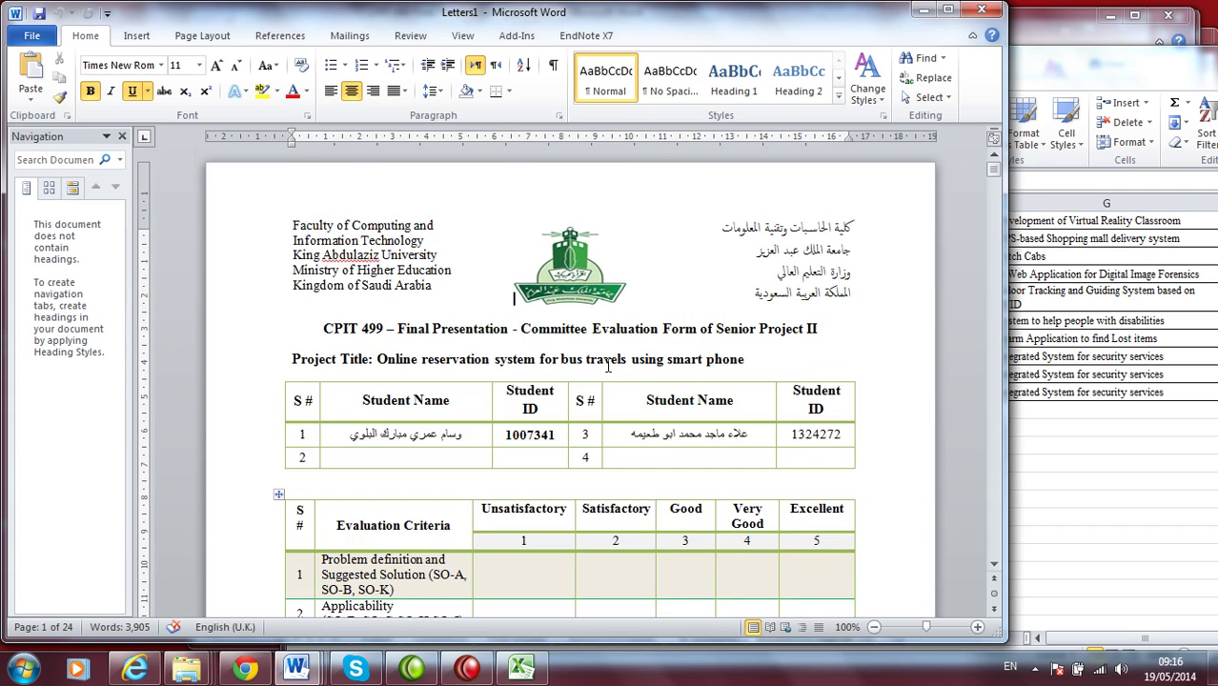
{"action": "left_click", "coordinate": [1087, 342]}
{"action": "scroll", "coordinate": [1087, 341], "scroll_direction": "up", "scroll_amount": 5}
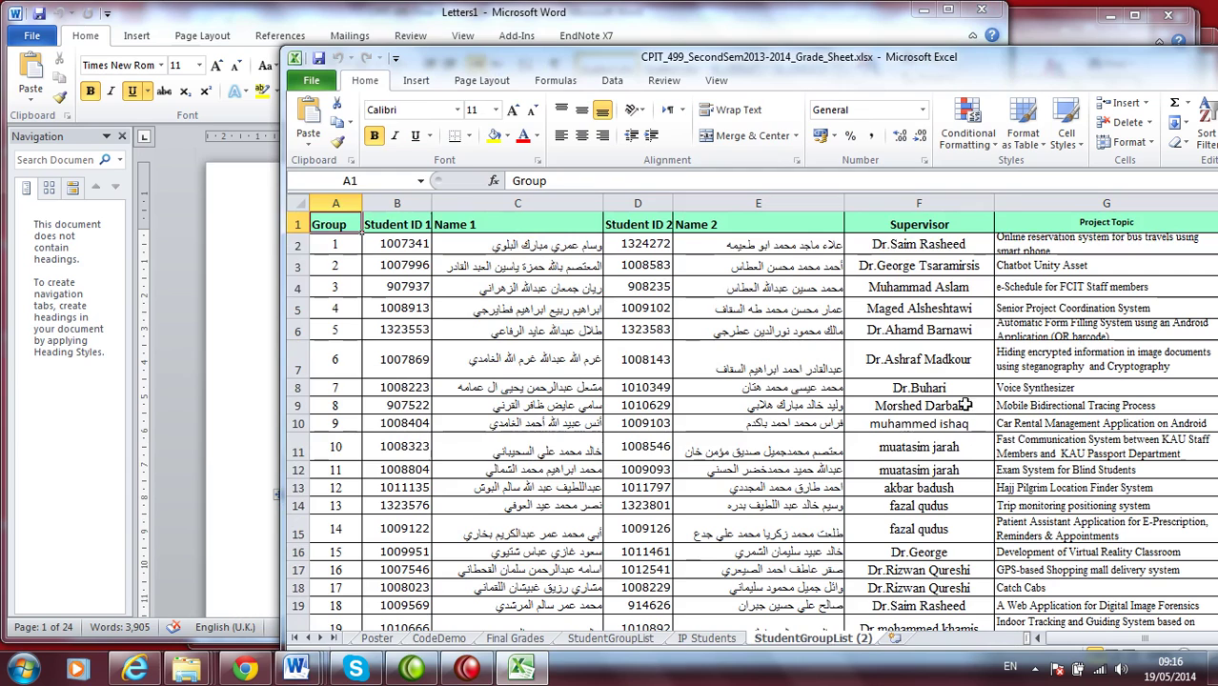
{"action": "left_click", "coordinate": [265, 322]}
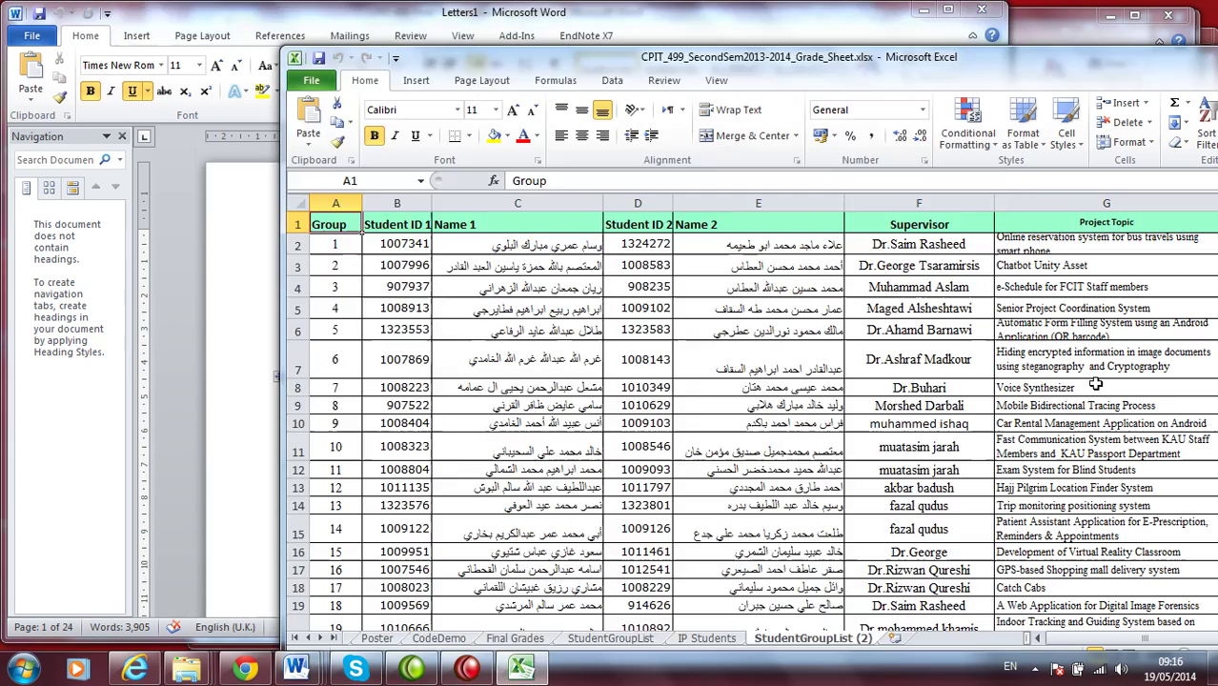
{"action": "left_click", "coordinate": [1099, 393]}
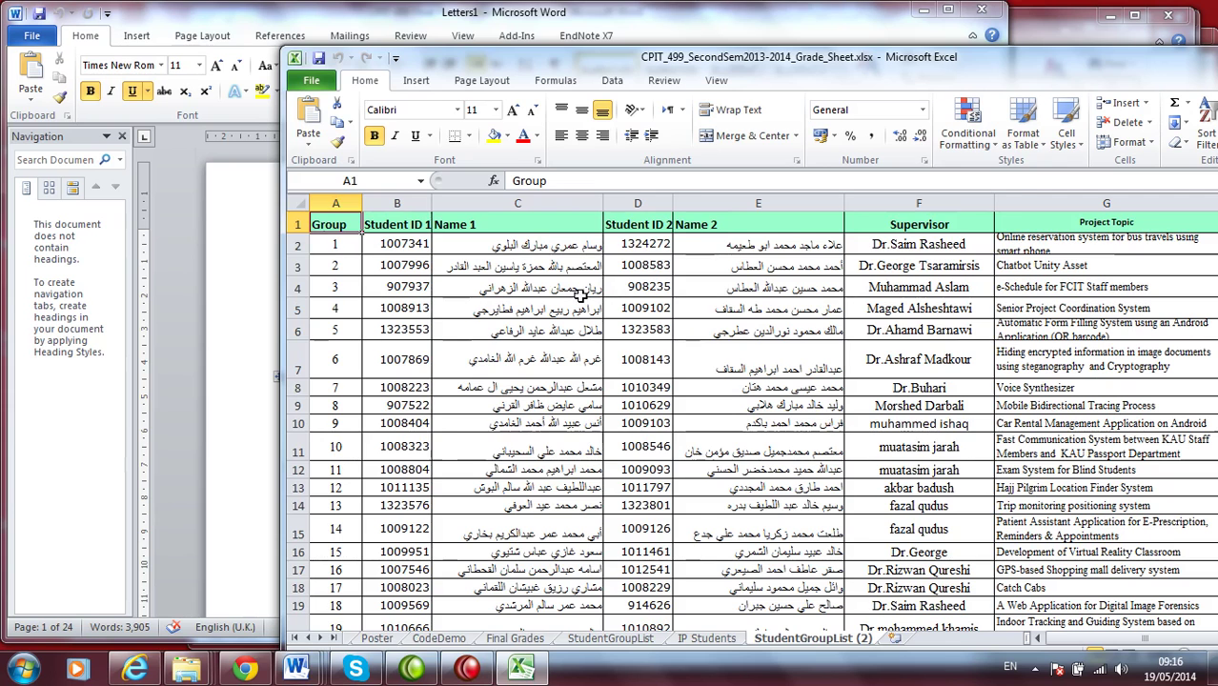
{"action": "left_click", "coordinate": [218, 358]}
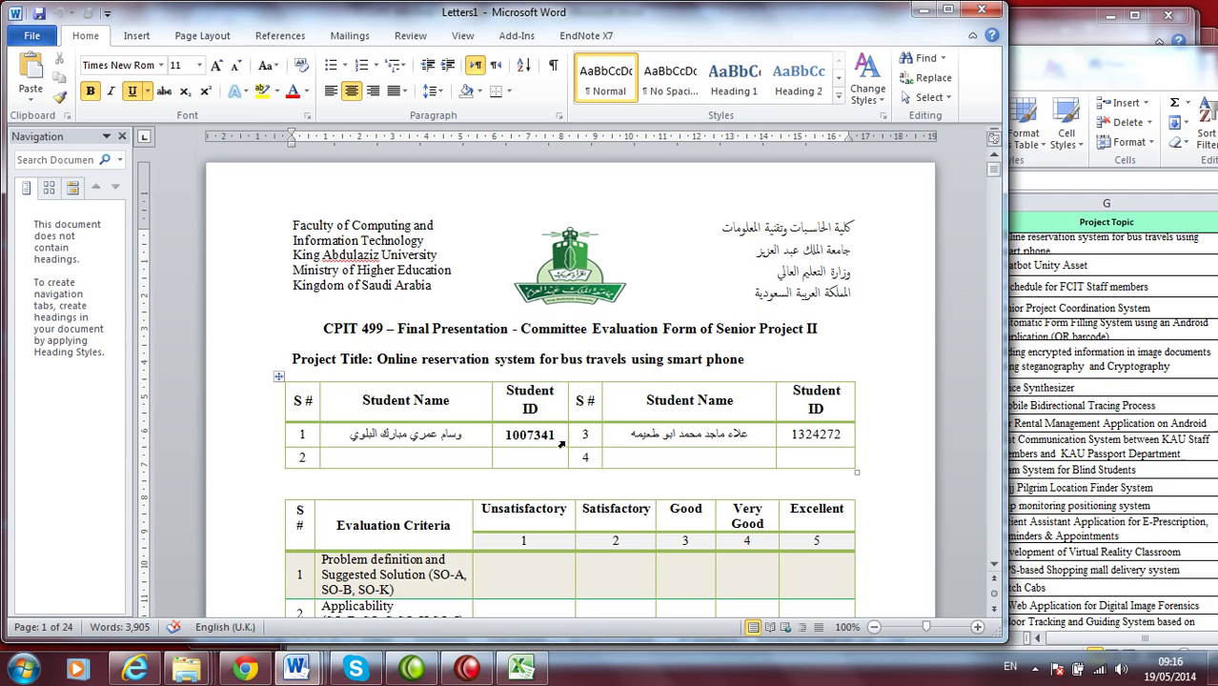
- Check the group 7 row of the grade sheet against its merged evaluation form
{"action": "left_click", "coordinate": [956, 422]}
{"action": "left_click", "coordinate": [1049, 424]}
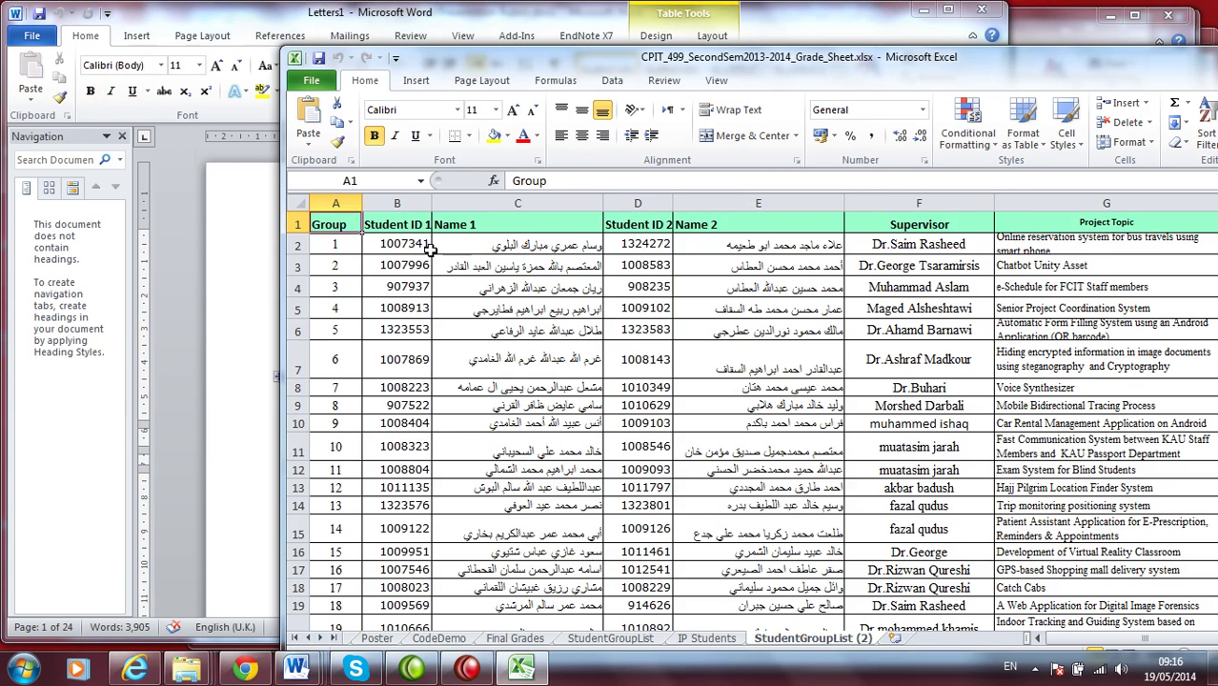
{"action": "left_click", "coordinate": [255, 365]}
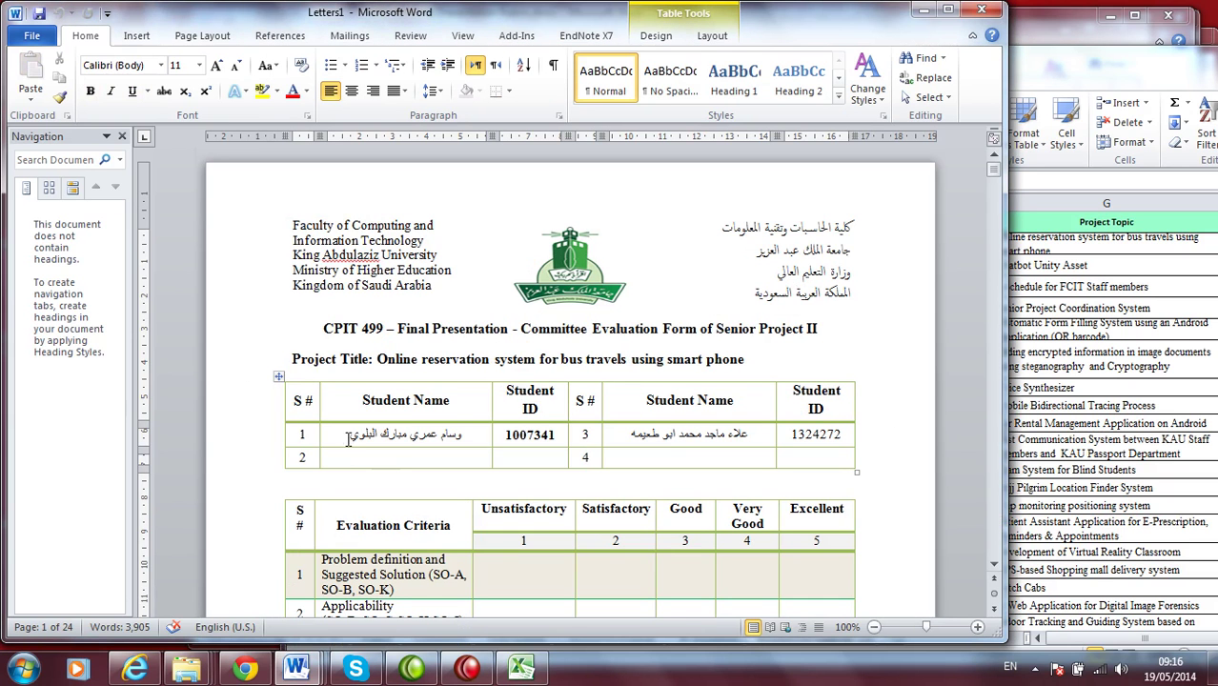
{"action": "left_click_drag", "start_coordinate": [378, 435], "coordinate": [465, 434]}
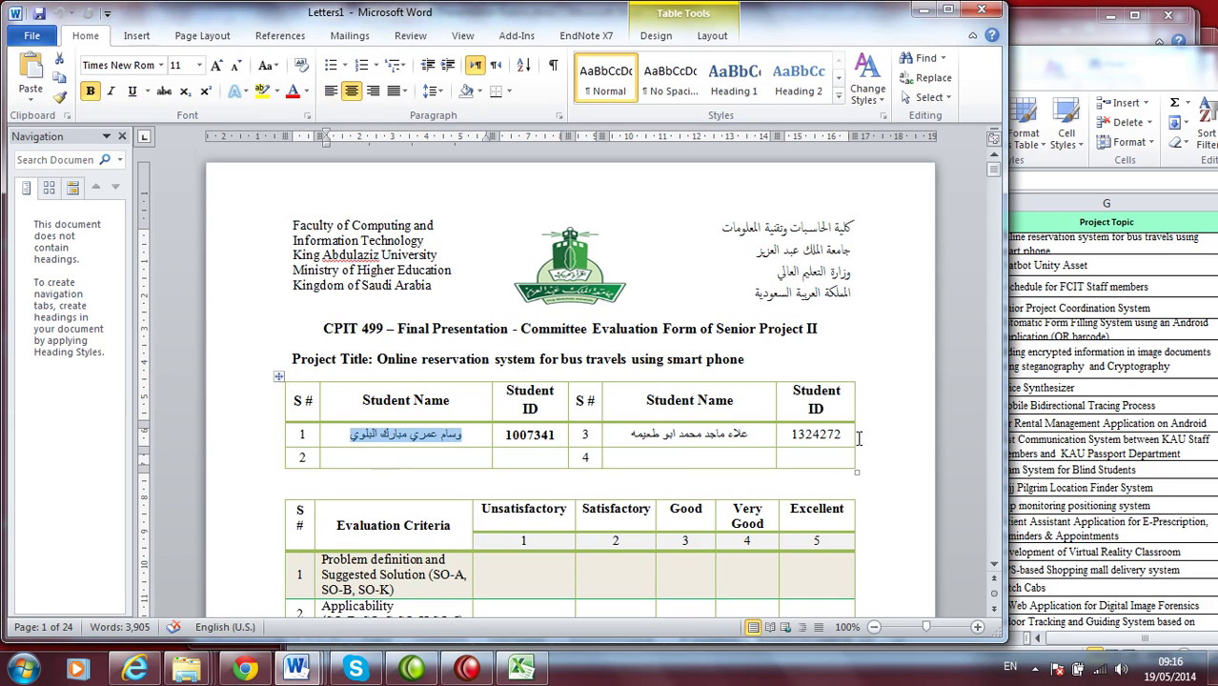
{"action": "scroll", "coordinate": [858, 439], "scroll_direction": "down", "scroll_amount": 2}
{"action": "scroll", "coordinate": [859, 438], "scroll_direction": "down", "scroll_amount": 1}
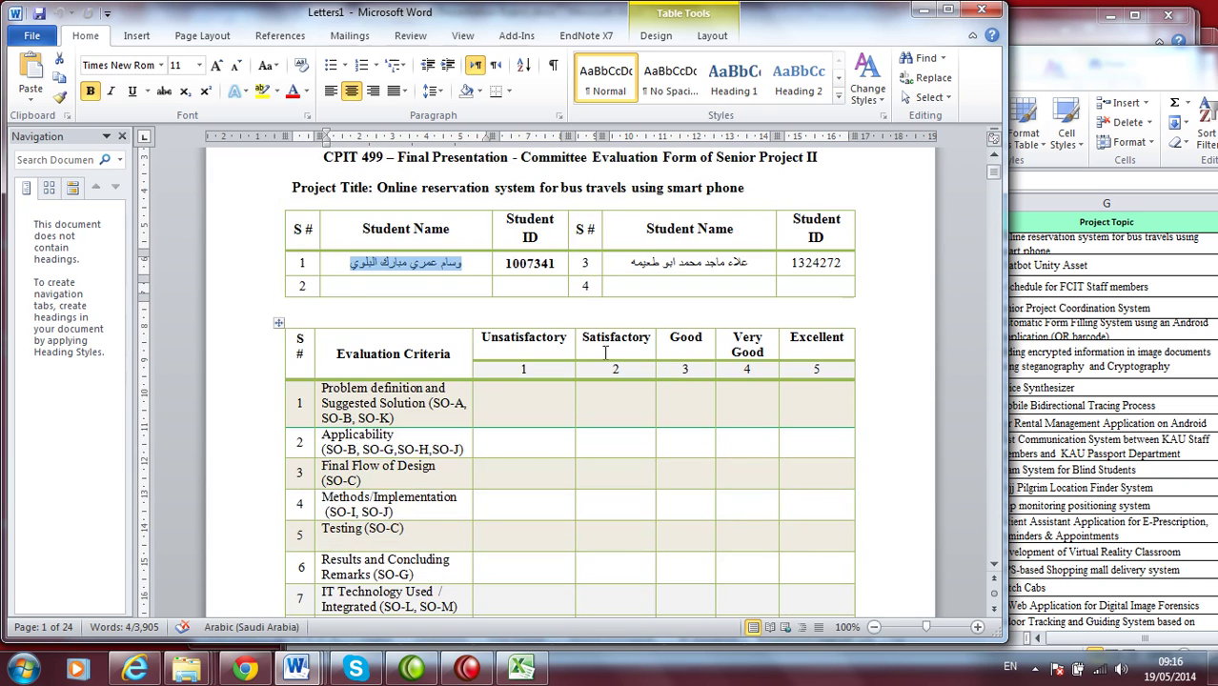
{"action": "scroll", "coordinate": [692, 397], "scroll_direction": "down", "scroll_amount": 2}
{"action": "scroll", "coordinate": [692, 396], "scroll_direction": "down", "scroll_amount": 10}
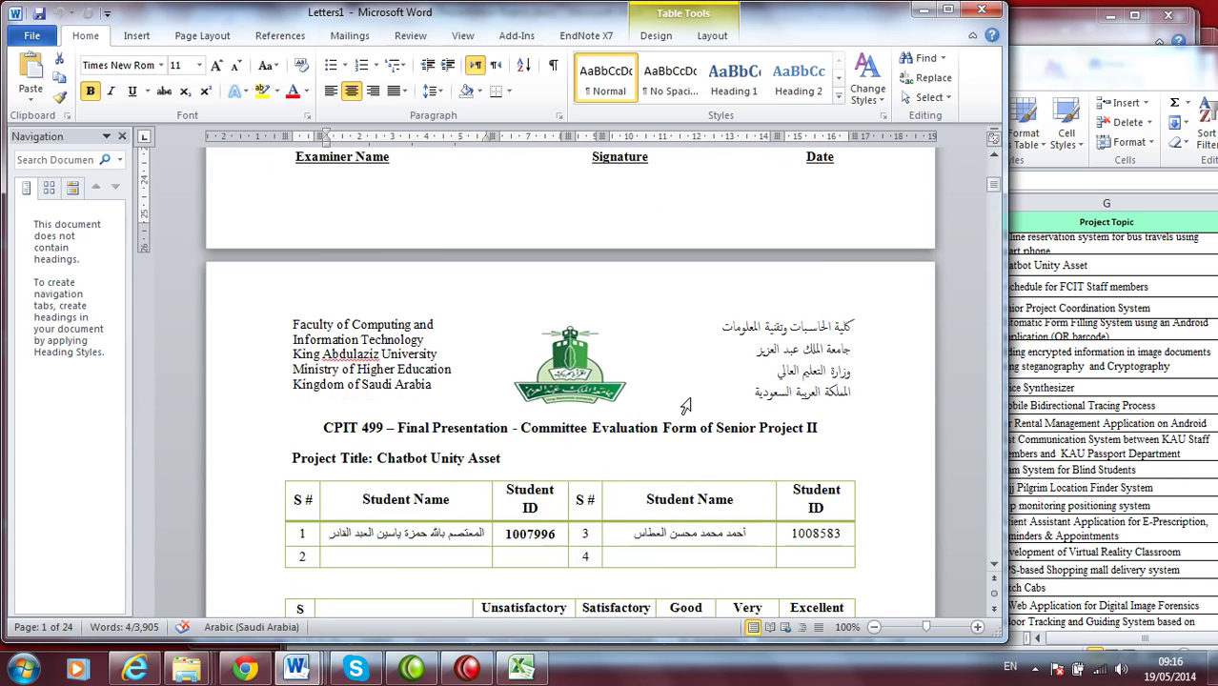
{"action": "left_click", "coordinate": [1104, 316]}
{"action": "left_click", "coordinate": [298, 387]}
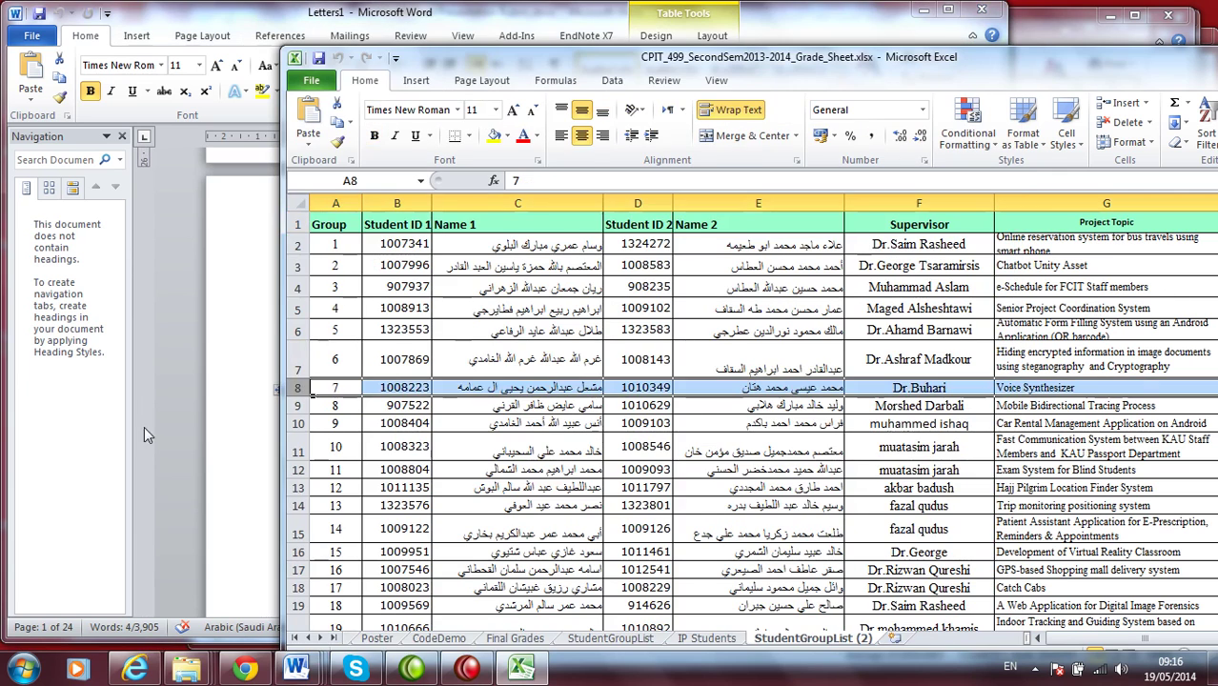
{"action": "left_click", "coordinate": [222, 404]}
{"action": "scroll", "coordinate": [654, 366], "scroll_direction": "down", "scroll_amount": 5}
{"action": "scroll", "coordinate": [654, 366], "scroll_direction": "down", "scroll_amount": 5}
{"action": "scroll", "coordinate": [654, 366], "scroll_direction": "up", "scroll_amount": 10}
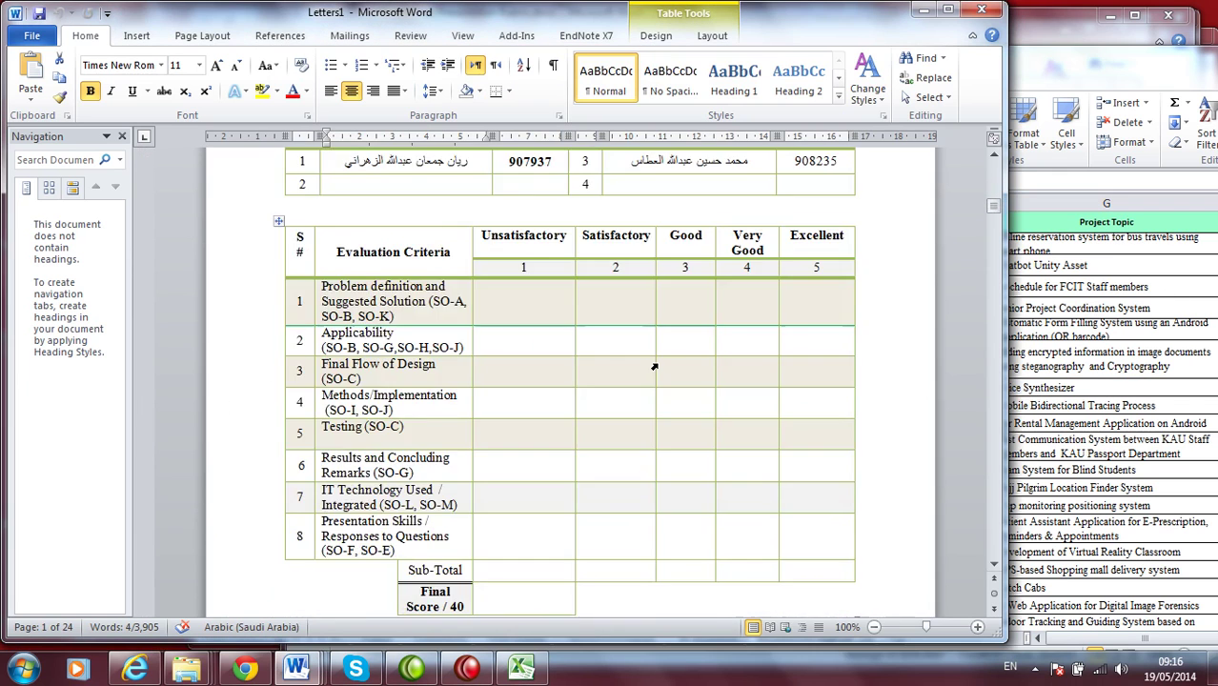
{"action": "scroll", "coordinate": [656, 366], "scroll_direction": "down", "scroll_amount": 5}
{"action": "scroll", "coordinate": [657, 365], "scroll_direction": "up", "scroll_amount": 3}
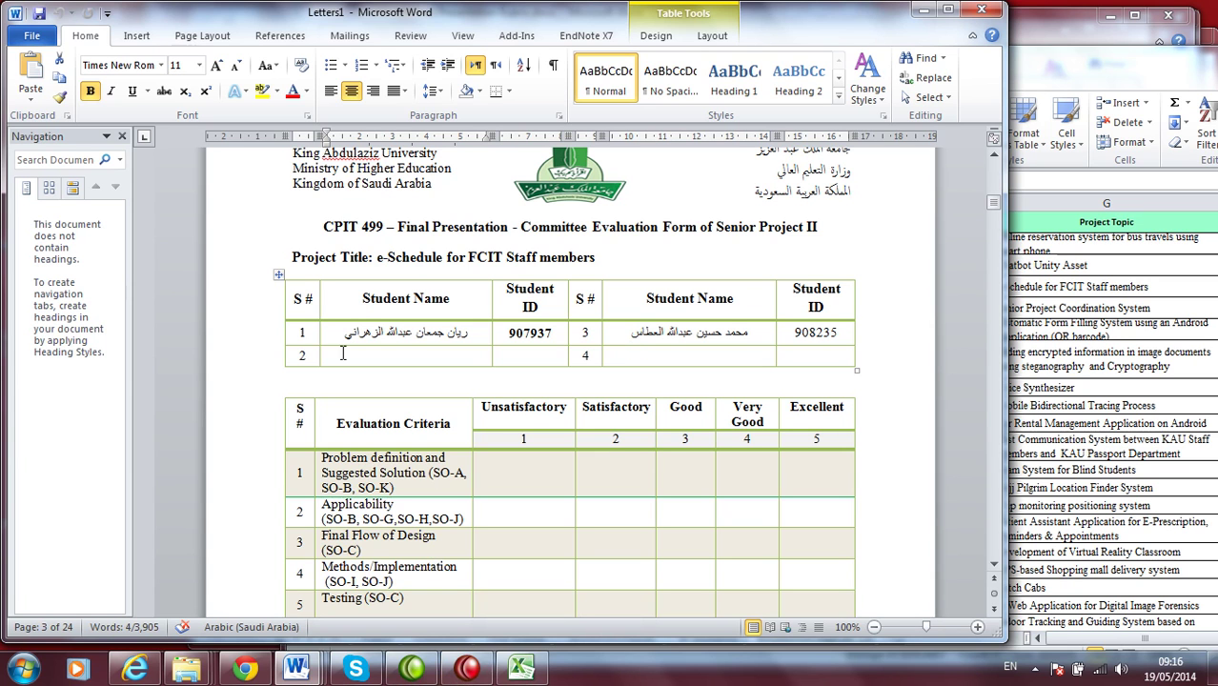
- Inspect the second student row in the merged forms, then close Letters1
{"action": "left_click", "coordinate": [694, 333]}
{"action": "left_click", "coordinate": [766, 336]}
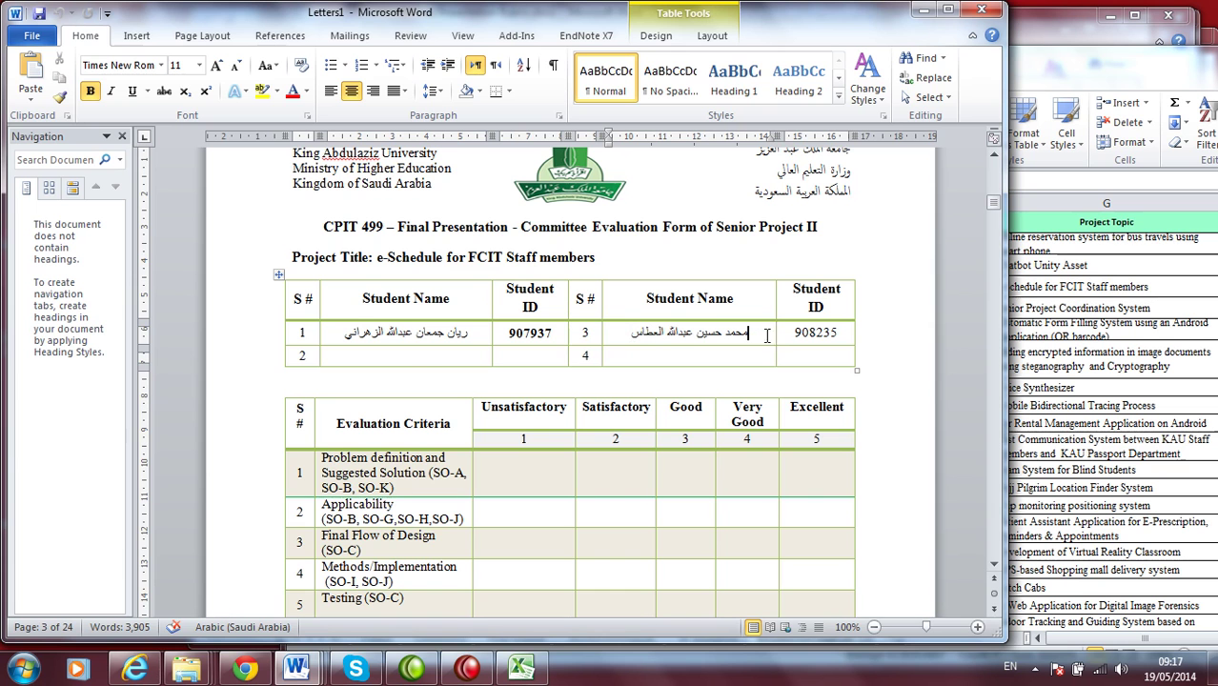
{"action": "left_click", "coordinate": [360, 356]}
{"action": "scroll", "coordinate": [798, 359], "scroll_direction": "down", "scroll_amount": 10}
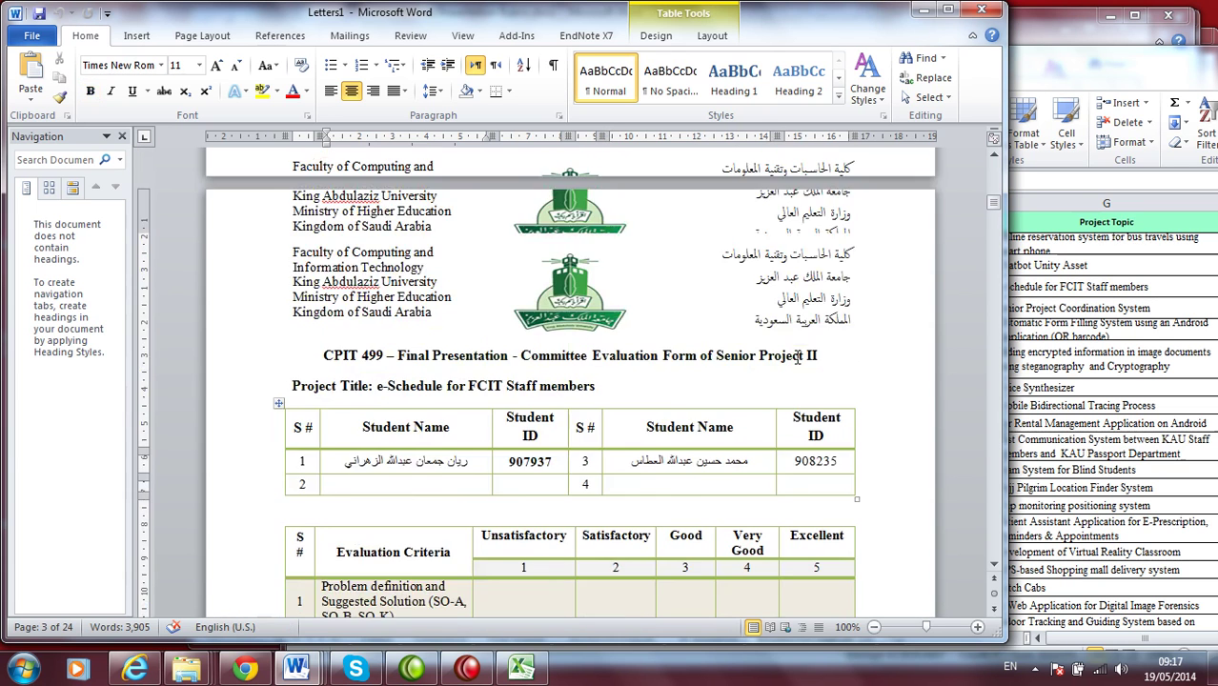
{"action": "scroll", "coordinate": [798, 359], "scroll_direction": "up", "scroll_amount": 17}
{"action": "scroll", "coordinate": [797, 359], "scroll_direction": "down", "scroll_amount": 10}
{"action": "scroll", "coordinate": [798, 358], "scroll_direction": "up", "scroll_amount": 5}
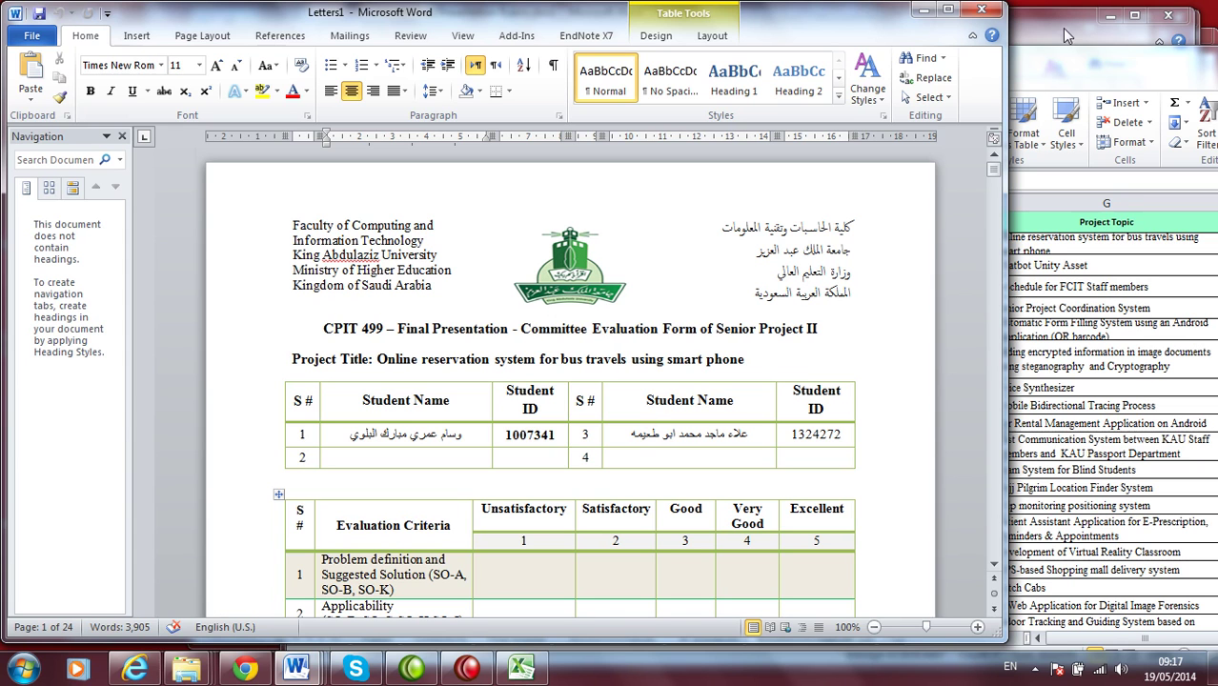
{"action": "left_click", "coordinate": [980, 10]}
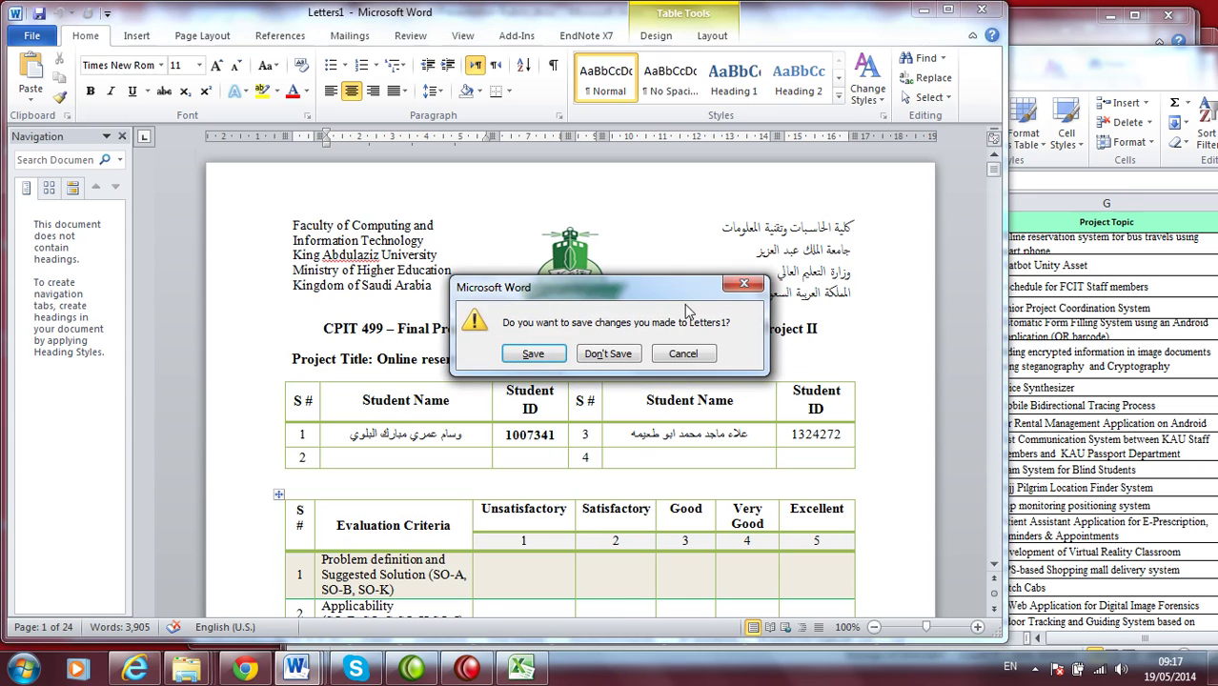
- Close Letters1 without saving and return to the rubric template
{"action": "left_click", "coordinate": [607, 353]}
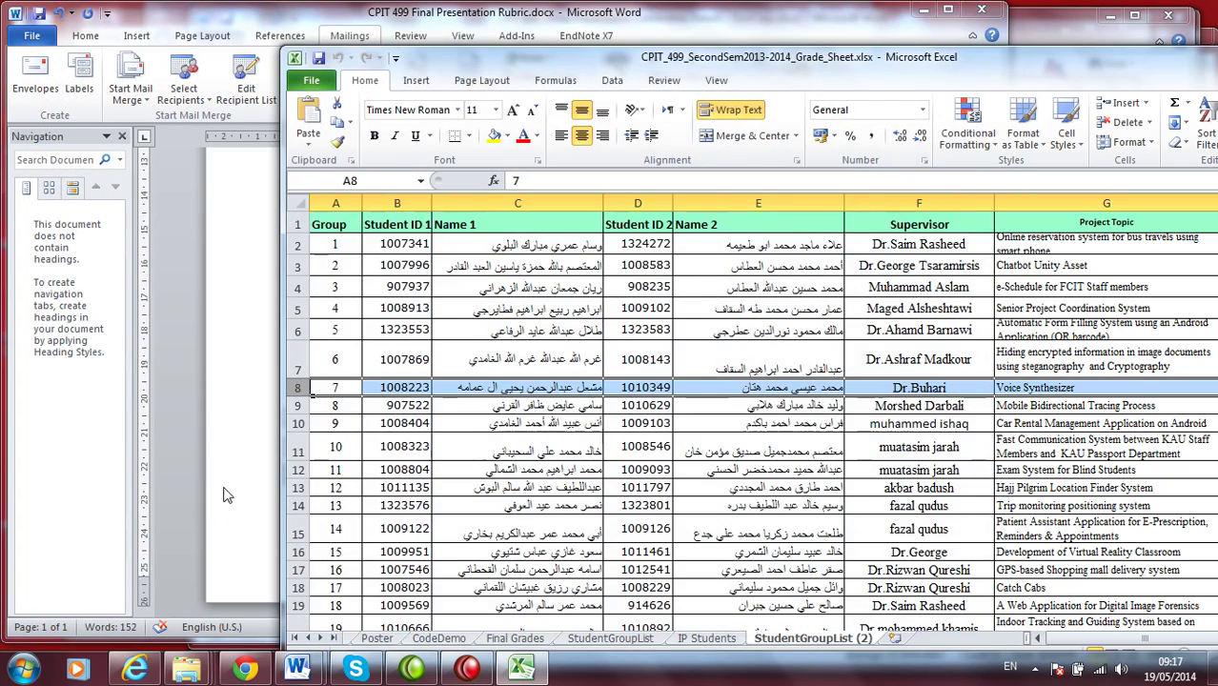
{"action": "left_click", "coordinate": [100, 627]}
{"action": "scroll", "coordinate": [638, 355], "scroll_direction": "up", "scroll_amount": 10}
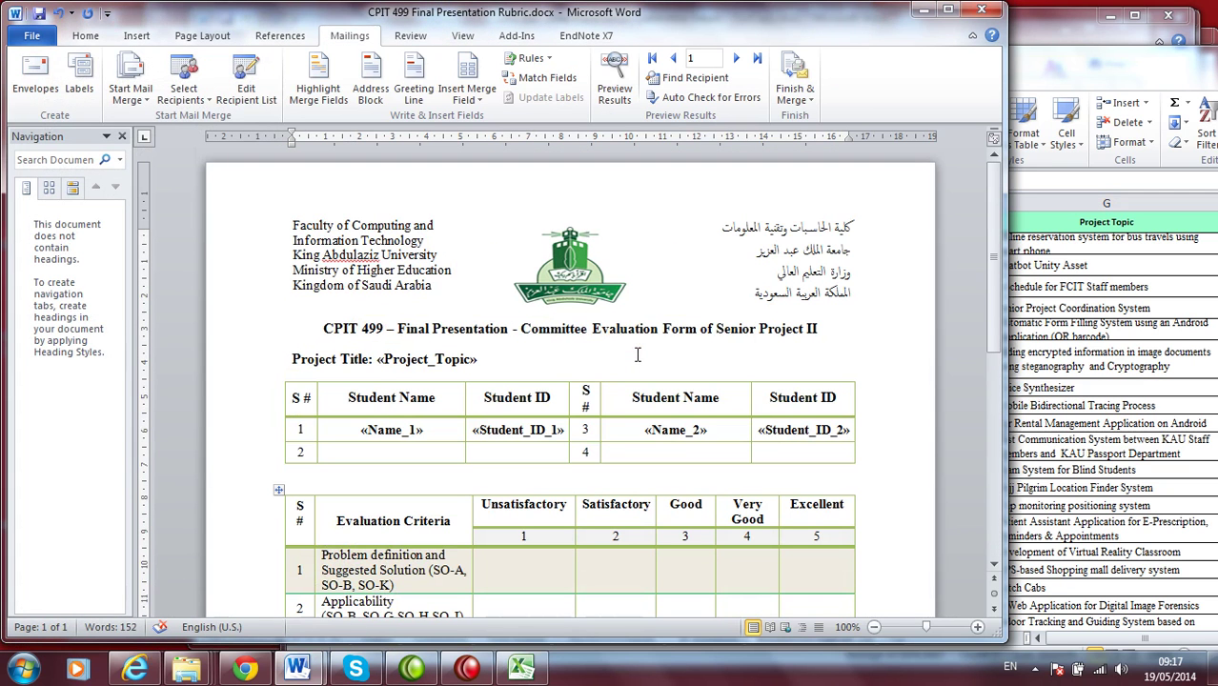
- Delete the «Name_2» and «Student_ID_2» merge fields from the student table
{"action": "left_click_drag", "start_coordinate": [621, 431], "coordinate": [832, 434]}
{"action": "key", "text": "BackSpace"}
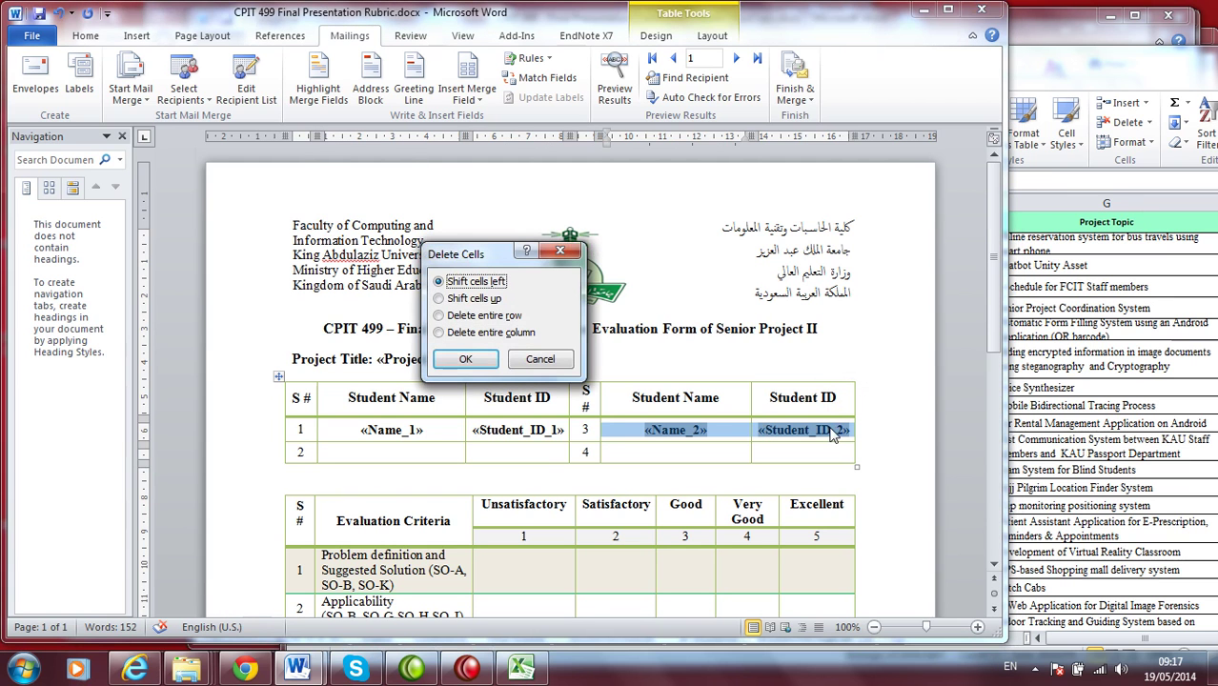
{"action": "left_click", "coordinate": [539, 359]}
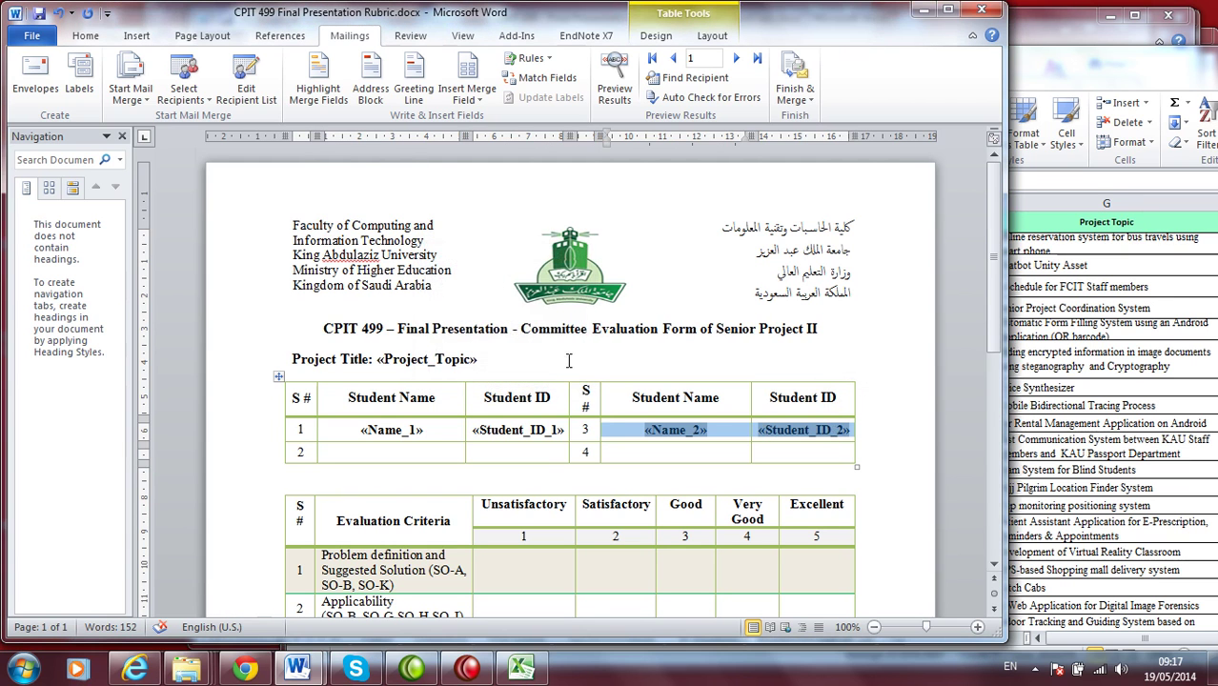
{"action": "left_click_drag", "start_coordinate": [615, 430], "coordinate": [696, 434]}
{"action": "key", "text": "BackSpace"}
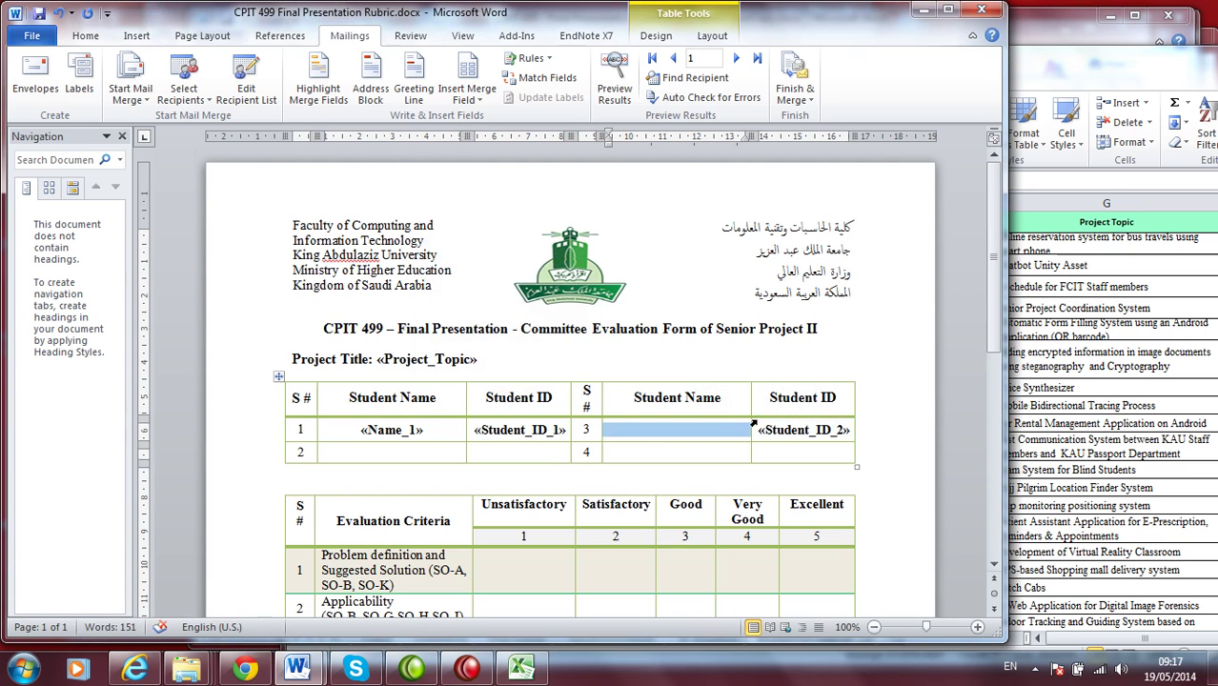
{"action": "left_click_drag", "start_coordinate": [754, 431], "coordinate": [770, 436]}
{"action": "key", "text": "BackSpace"}
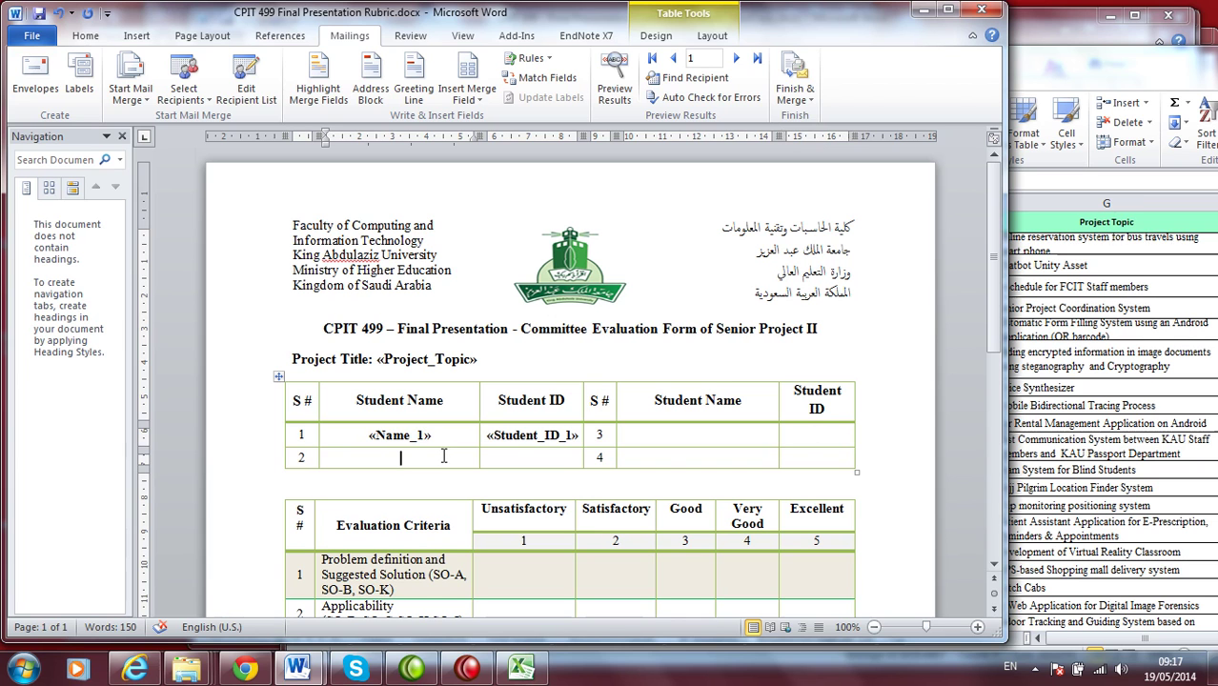
- Delete the «Name_1» and «Student_ID_1» merge fields from the student table
{"action": "left_click", "coordinate": [85, 37]}
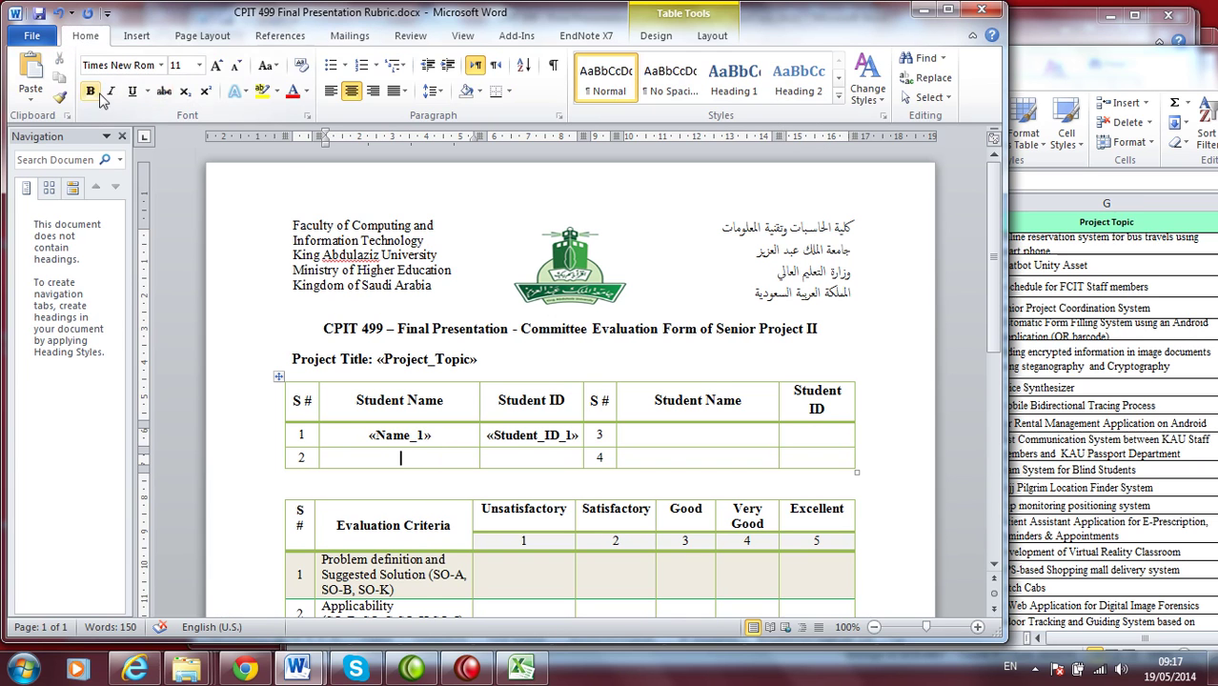
{"action": "left_click", "coordinate": [547, 459]}
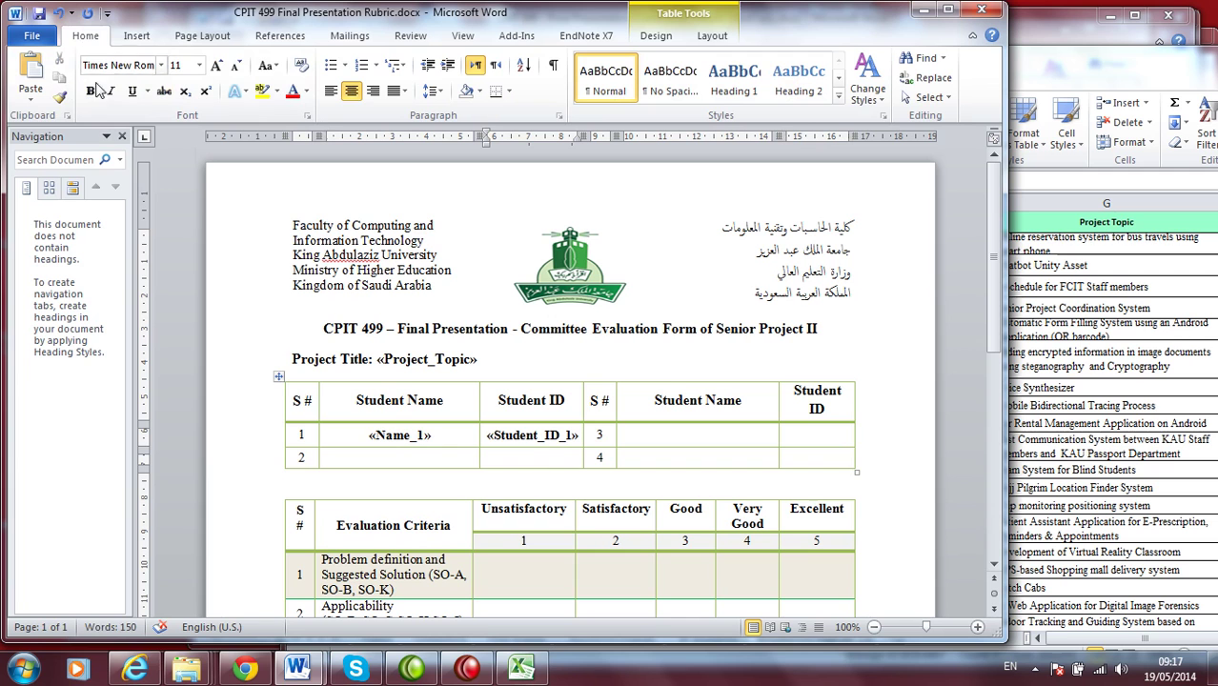
{"action": "double_click", "coordinate": [392, 435]}
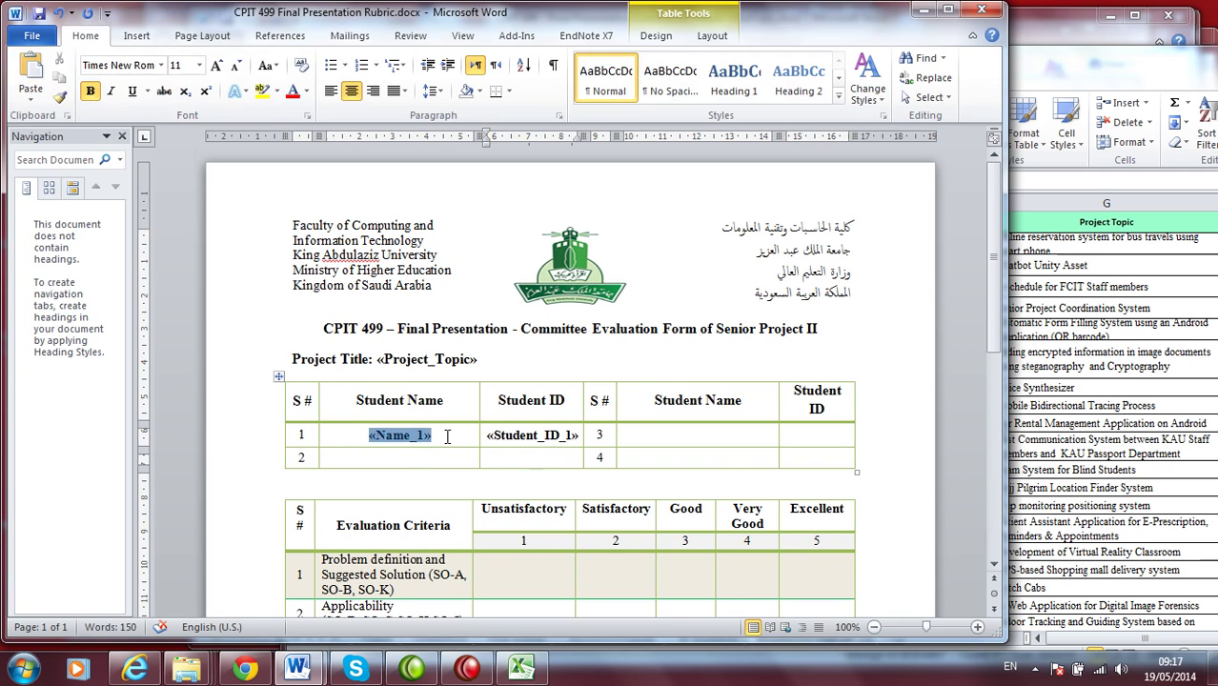
{"action": "key", "text": "Delete"}
{"action": "left_click", "coordinate": [481, 440]}
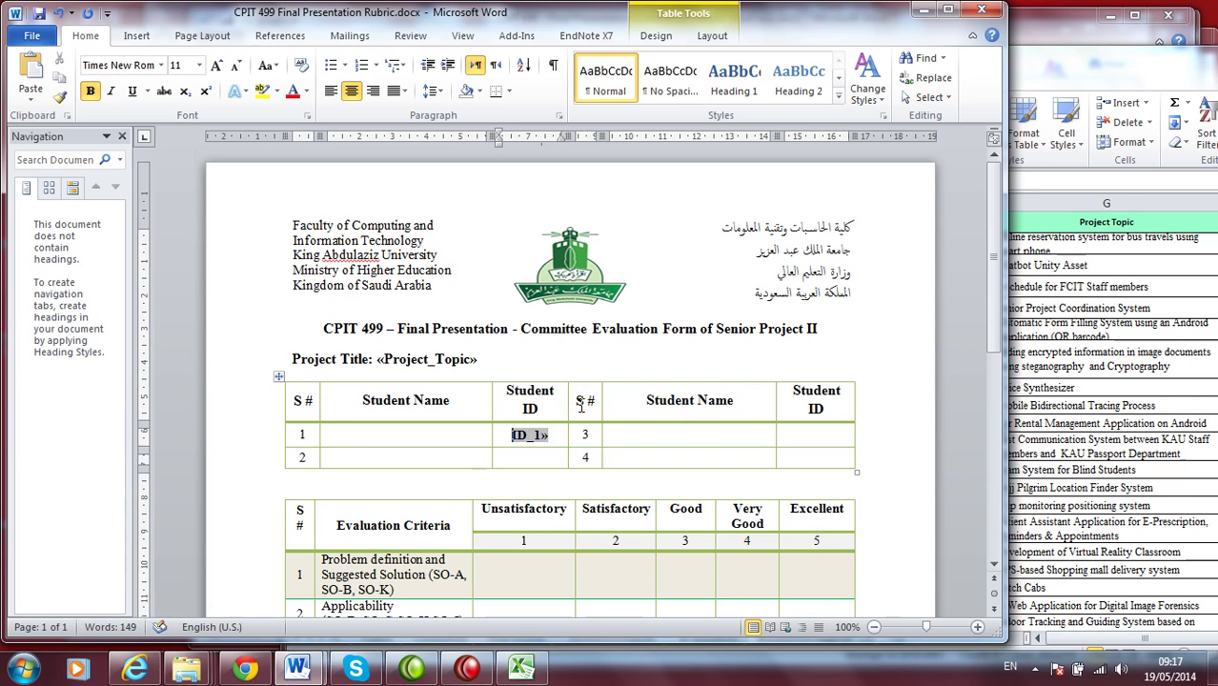
{"action": "key", "text": "Delete"}
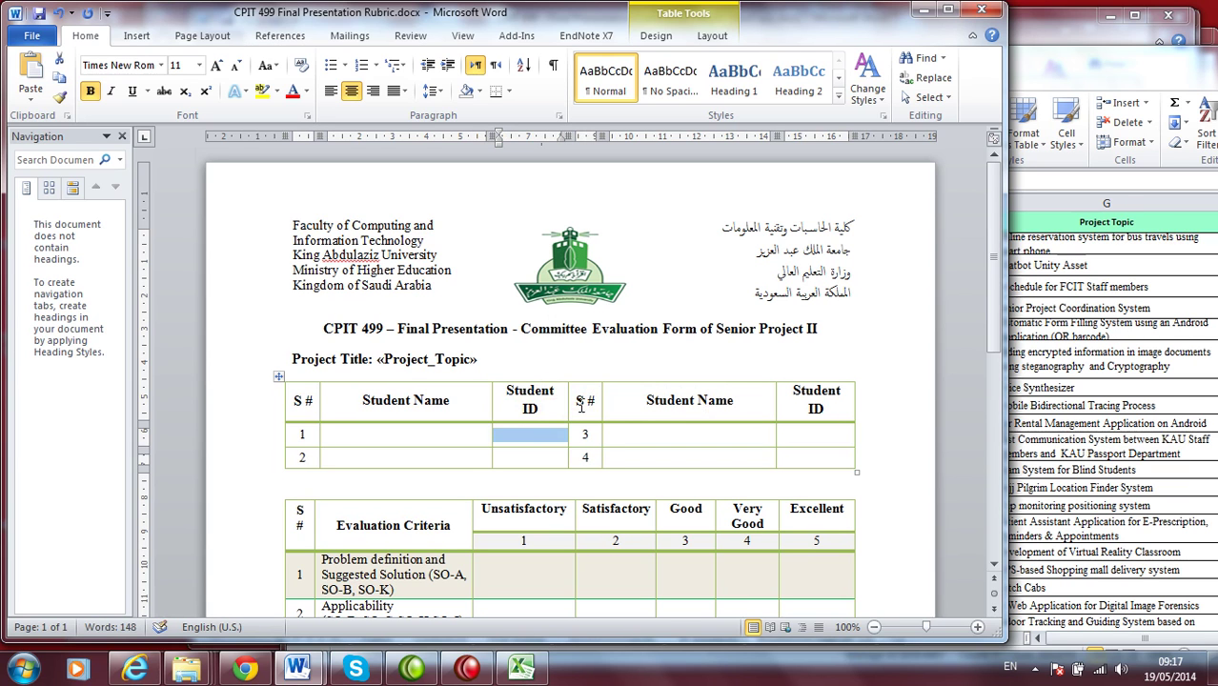
{"action": "left_click", "coordinate": [537, 438]}
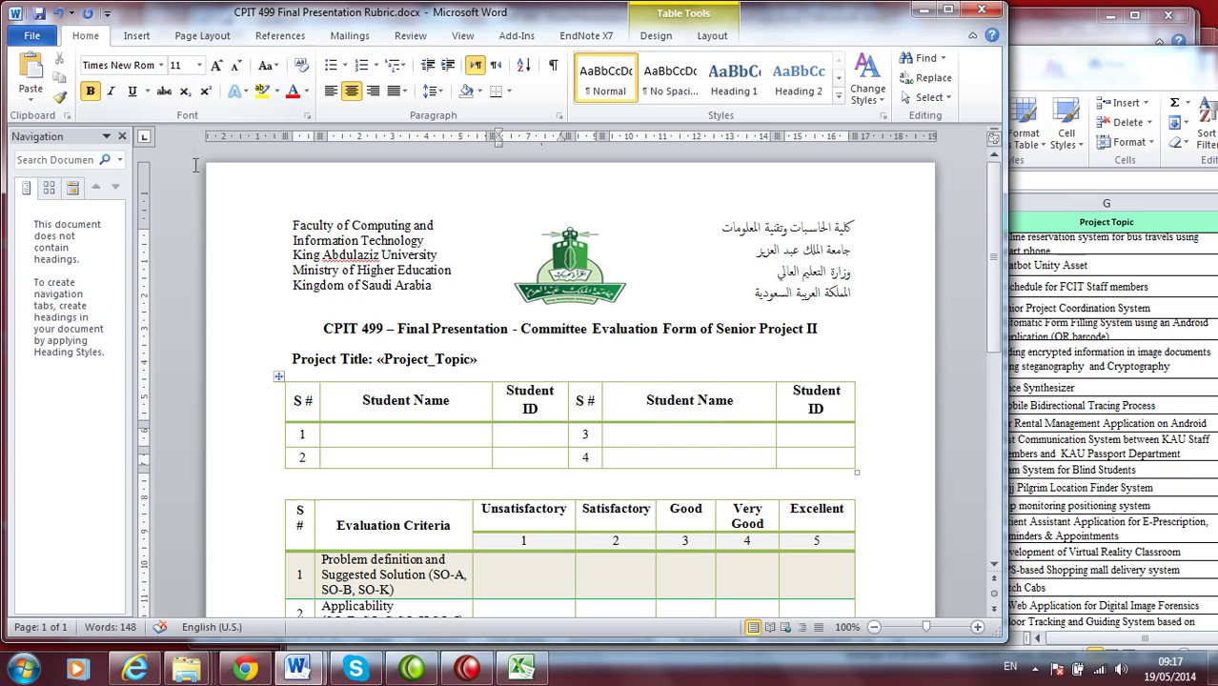
{"action": "left_click", "coordinate": [444, 435]}
- Insert «Name_1» and «Student_ID_1» into row 1's Student Name and ID cells
{"action": "left_click", "coordinate": [412, 434]}
{"action": "left_click", "coordinate": [349, 35]}
{"action": "left_click", "coordinate": [467, 94]}
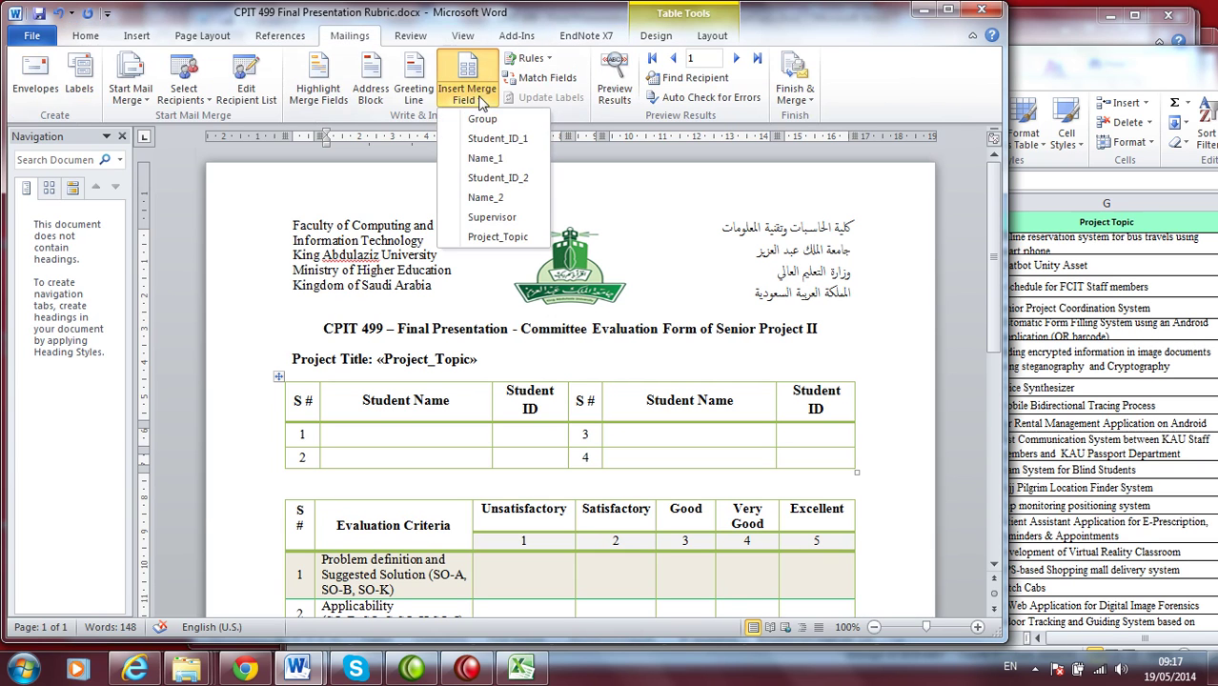
{"action": "left_click", "coordinate": [495, 159]}
{"action": "left_click", "coordinate": [538, 435]}
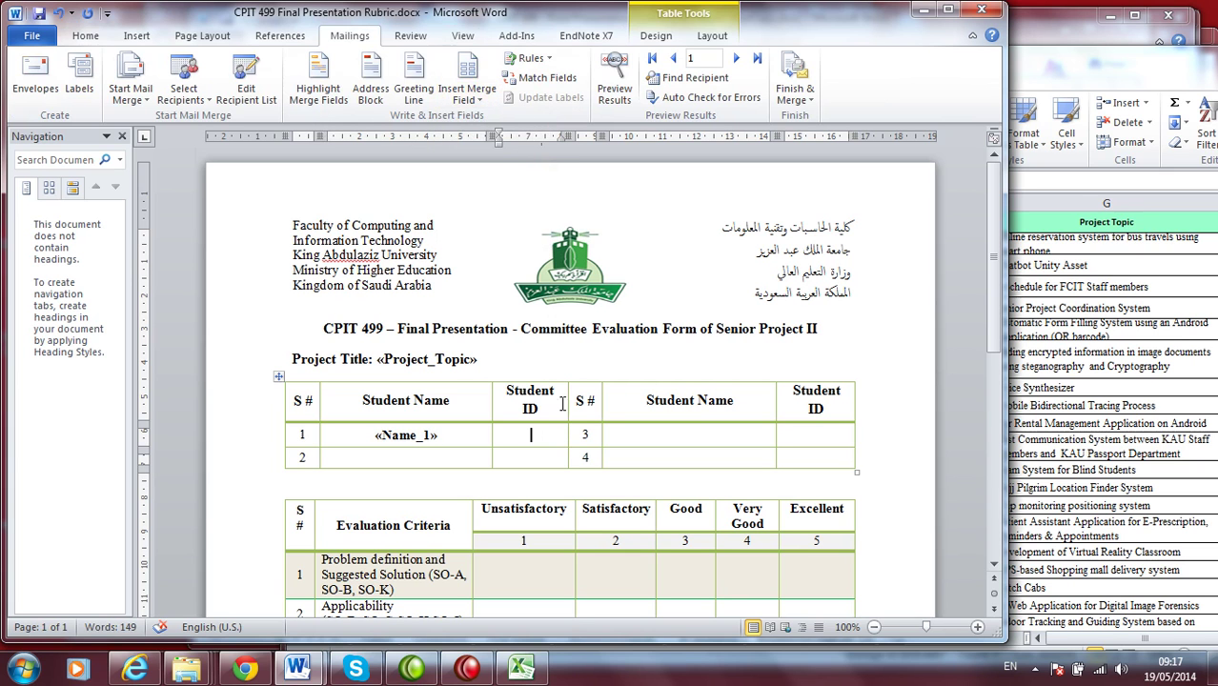
{"action": "left_click", "coordinate": [460, 100]}
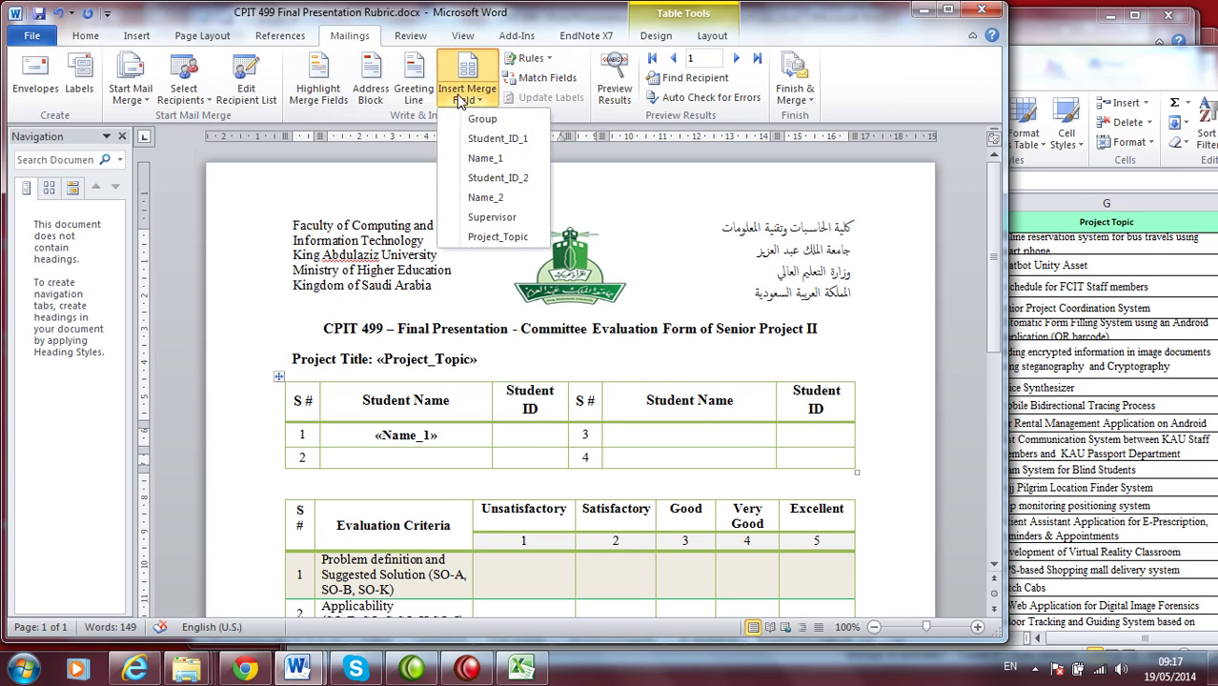
{"action": "left_click", "coordinate": [498, 138]}
- Insert «Name_2» and «Student_ID_2» into row 2's Student Name and ID cells
{"action": "left_click", "coordinate": [430, 457]}
{"action": "left_click", "coordinate": [461, 95]}
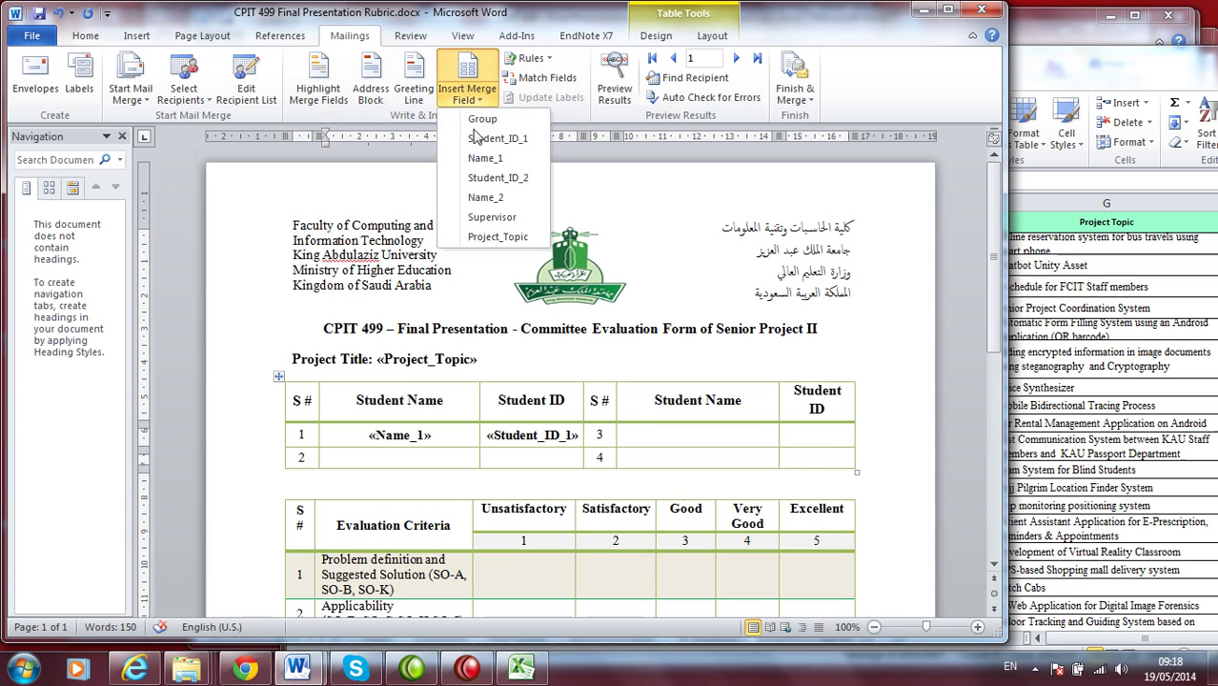
{"action": "left_click", "coordinate": [491, 197]}
{"action": "left_click", "coordinate": [535, 459]}
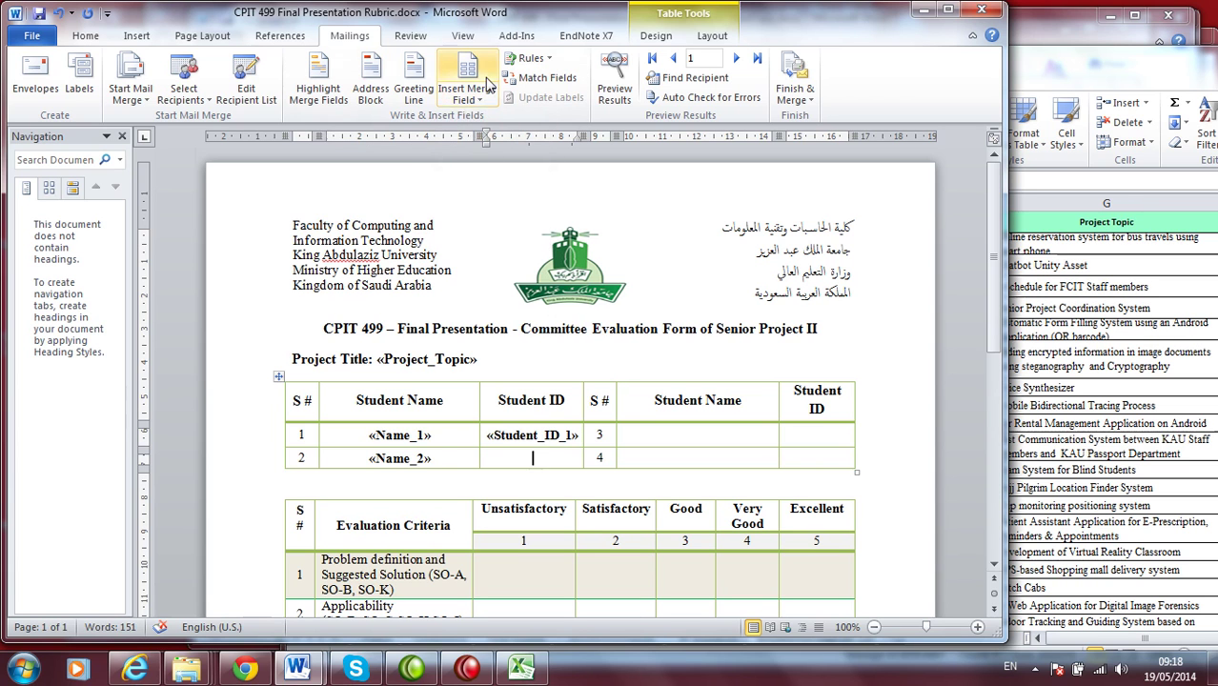
{"action": "left_click", "coordinate": [461, 95]}
{"action": "left_click", "coordinate": [512, 186]}
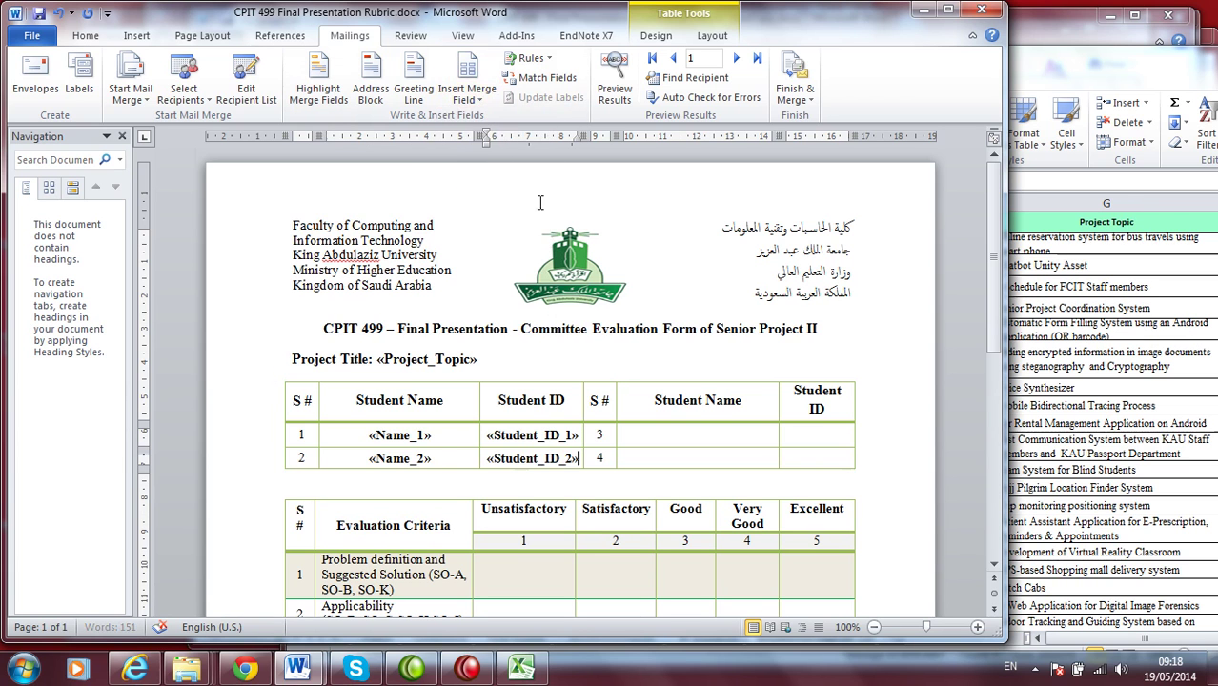
{"action": "left_click", "coordinate": [801, 90]}
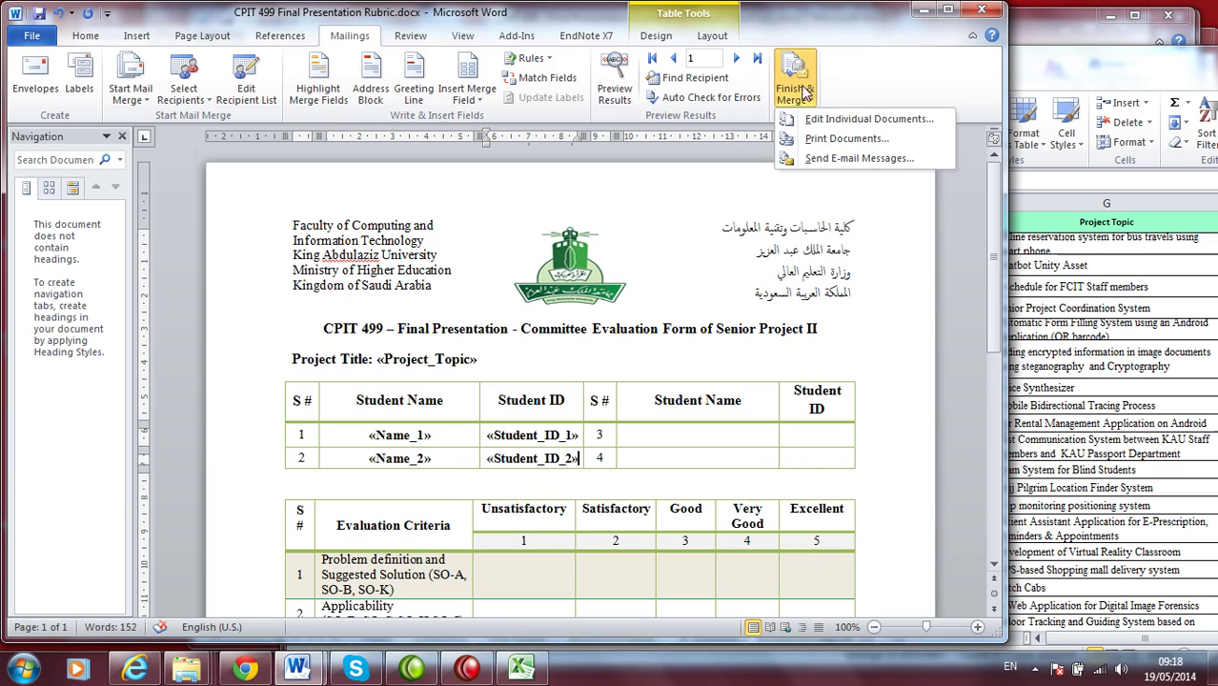
{"action": "left_click", "coordinate": [864, 119]}
{"action": "left_click", "coordinate": [482, 370]}
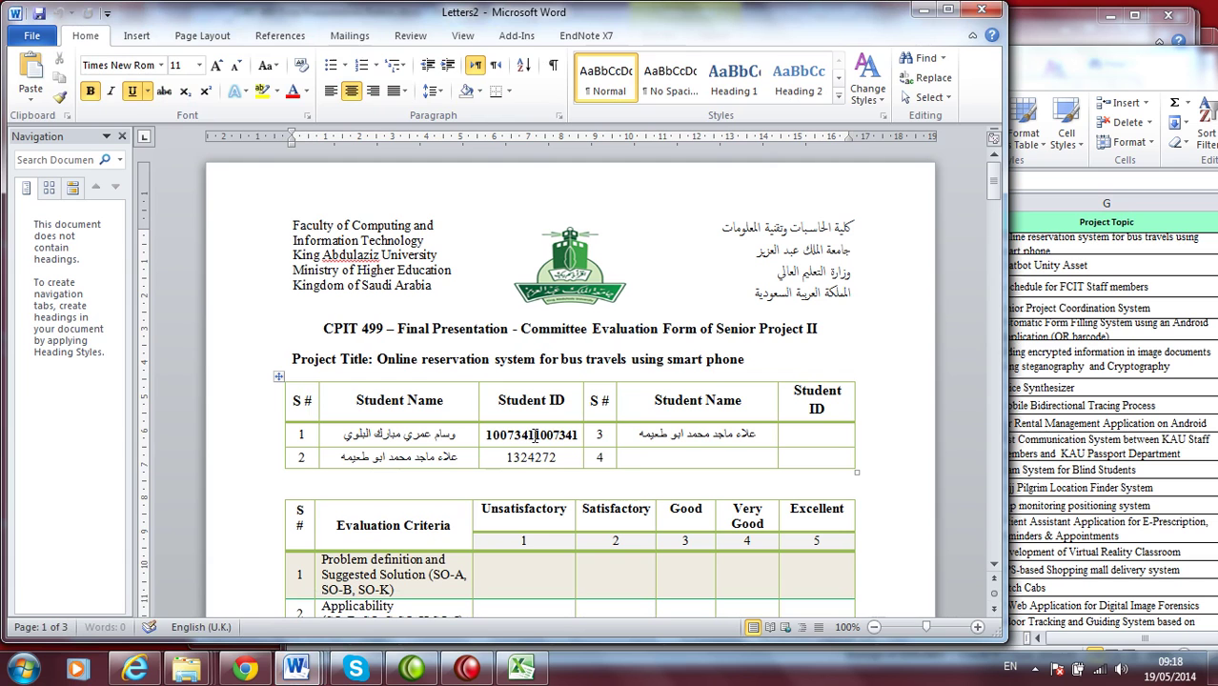
{"action": "left_click_drag", "start_coordinate": [532, 435], "coordinate": [579, 435]}
{"action": "left_click", "coordinate": [583, 434]}
{"action": "key", "text": "BackSpace"}
{"action": "key", "text": "BackSpace"}
{"action": "key", "text": "BackSpace"}
{"action": "key", "text": "BackSpace"}
{"action": "key", "text": "BackSpace"}
{"action": "key", "text": "BackSpace"}
{"action": "key", "text": "BackSpace"}
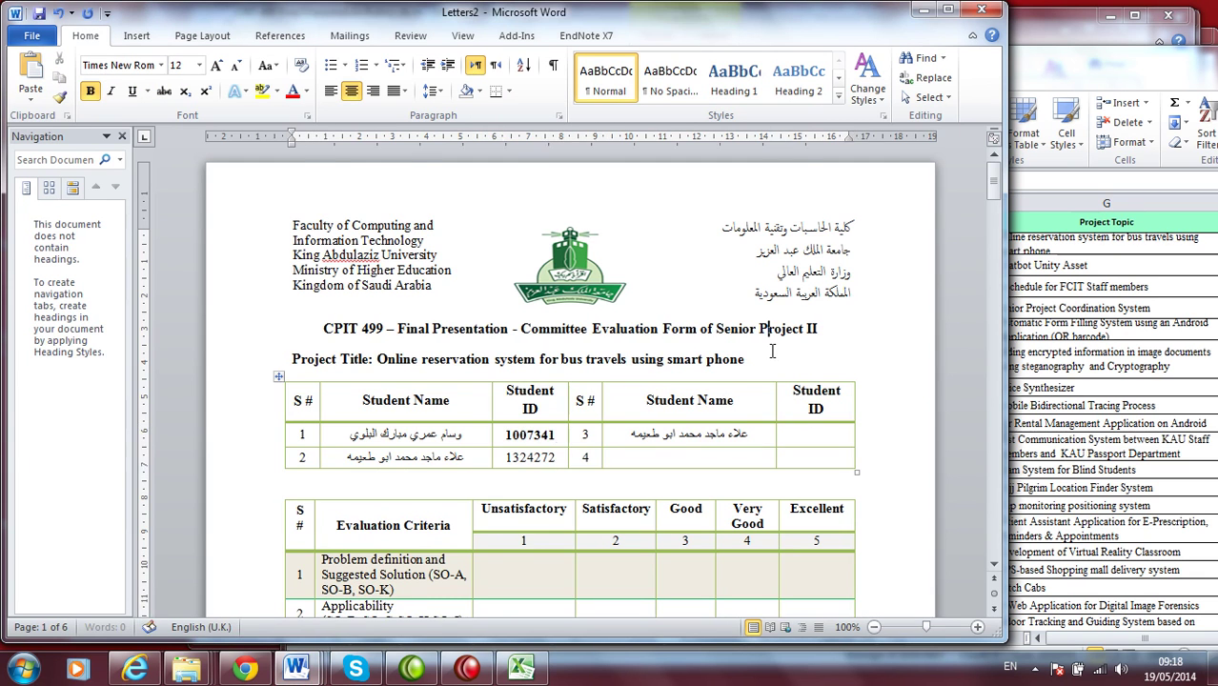
- Scroll through the later group pages, then close Letters2
{"action": "scroll", "coordinate": [791, 382], "scroll_direction": "down", "scroll_amount": 20}
{"action": "scroll", "coordinate": [775, 348], "scroll_direction": "down", "scroll_amount": 8}
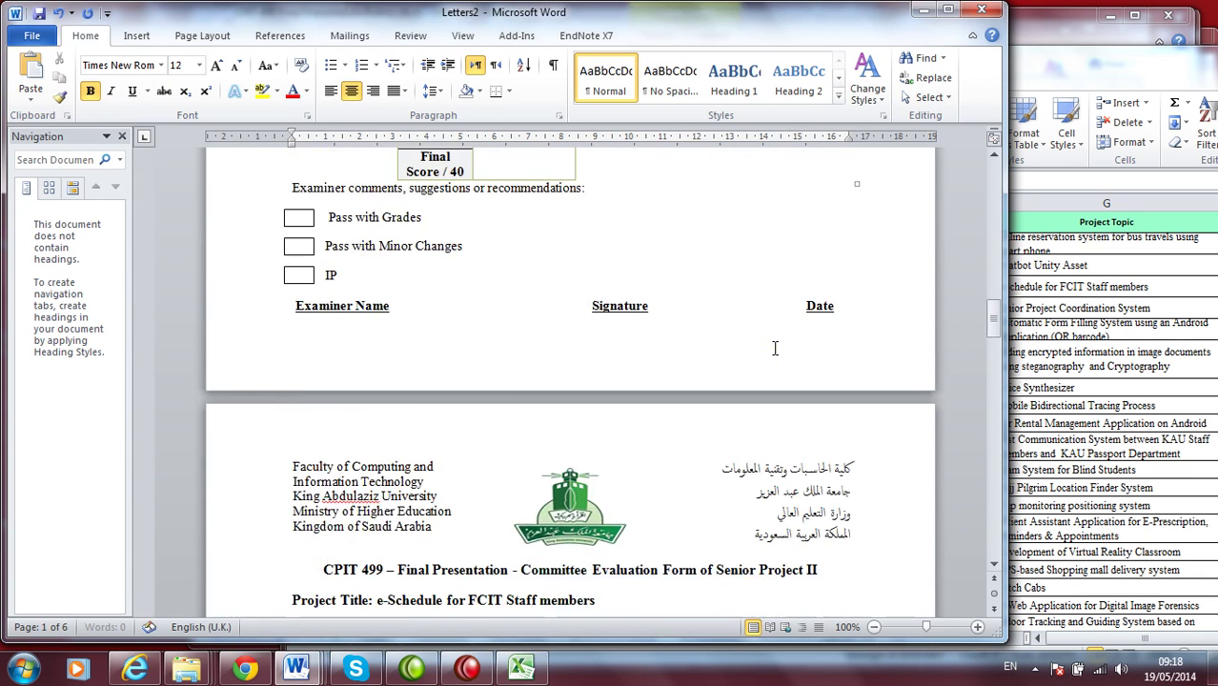
{"action": "left_click", "coordinate": [982, 10]}
{"action": "left_click", "coordinate": [610, 354]}
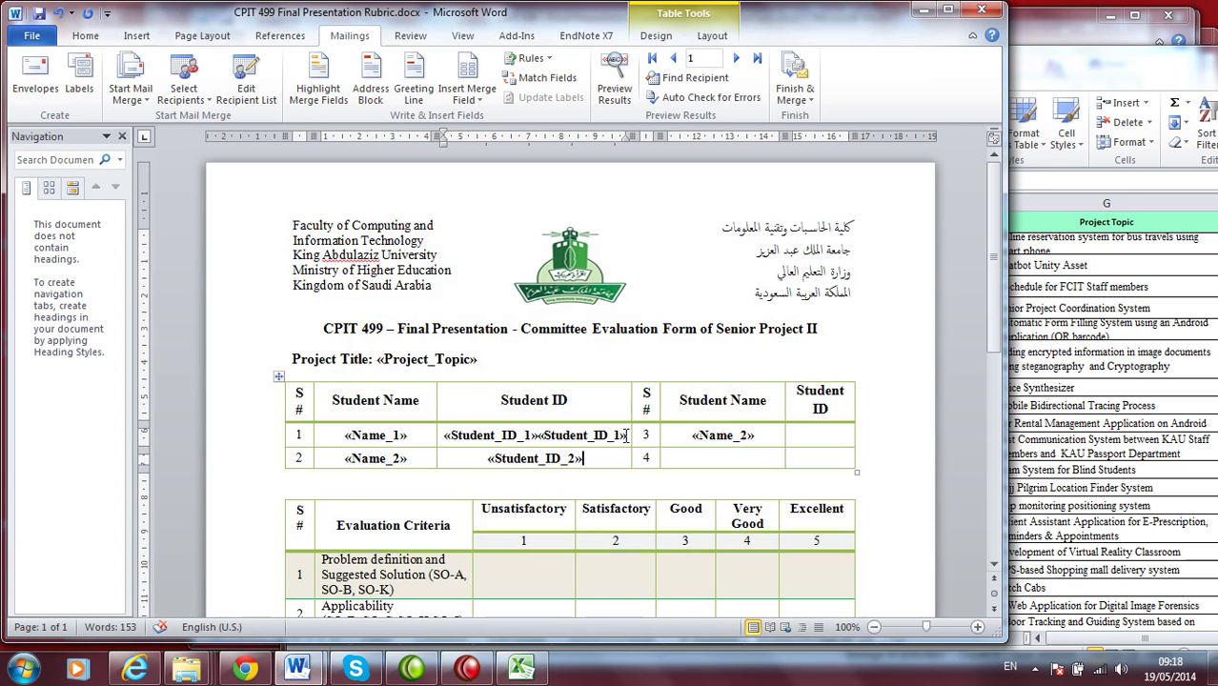
- Delete the «Student_ID_1», «Name_2» and «Name_1» fields, then close the rubric without saving
{"action": "key", "text": "BackSpace"}
{"action": "key", "text": "BackSpace"}
{"action": "key", "text": "BackSpace"}
{"action": "key", "text": "BackSpace"}
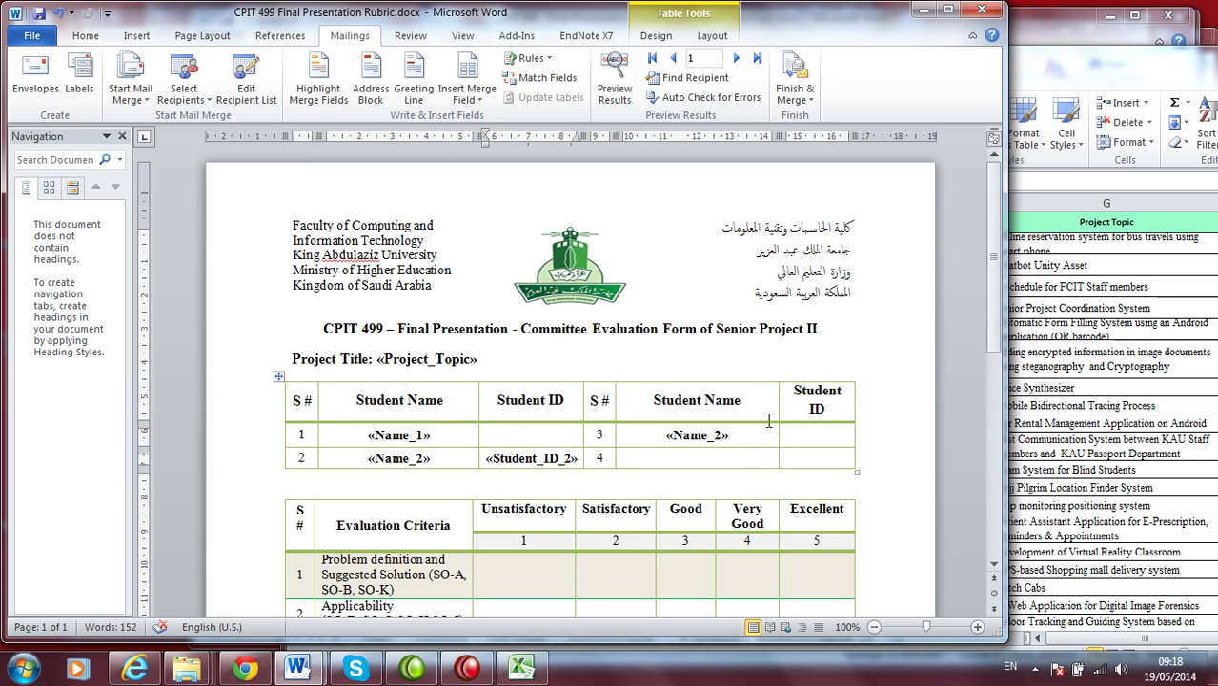
{"action": "key", "text": "BackSpace"}
{"action": "key", "text": "BackSpace"}
{"action": "key", "text": "BackSpace"}
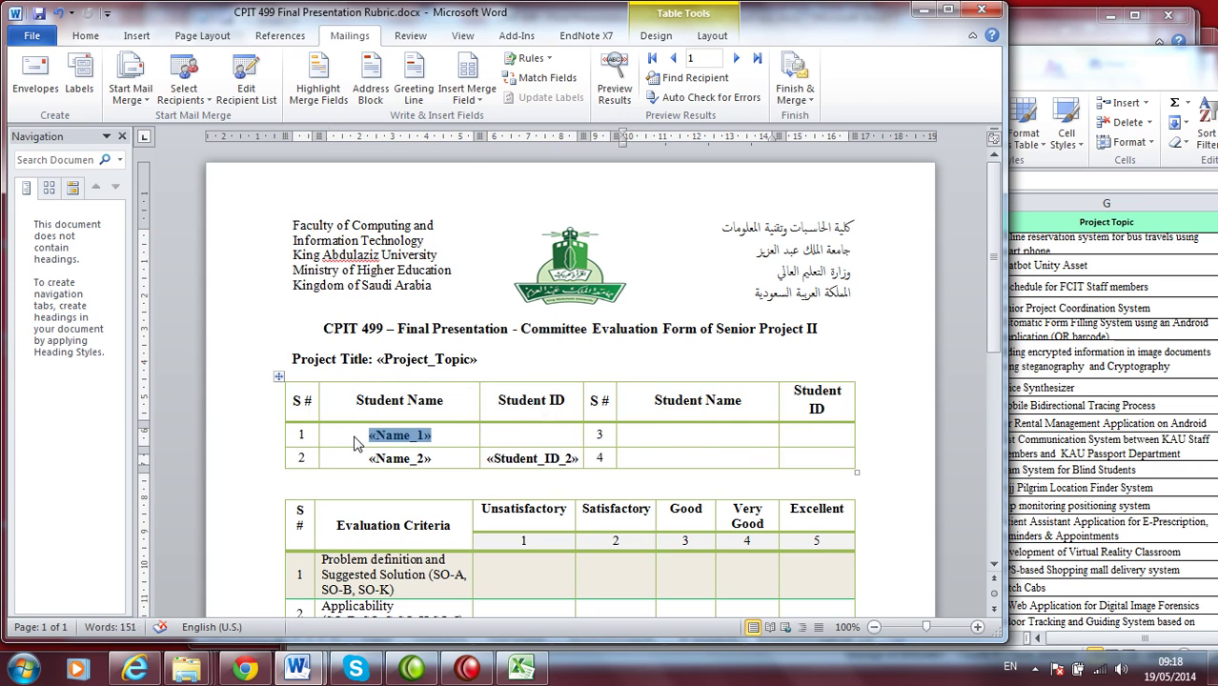
{"action": "key", "text": "BackSpace"}
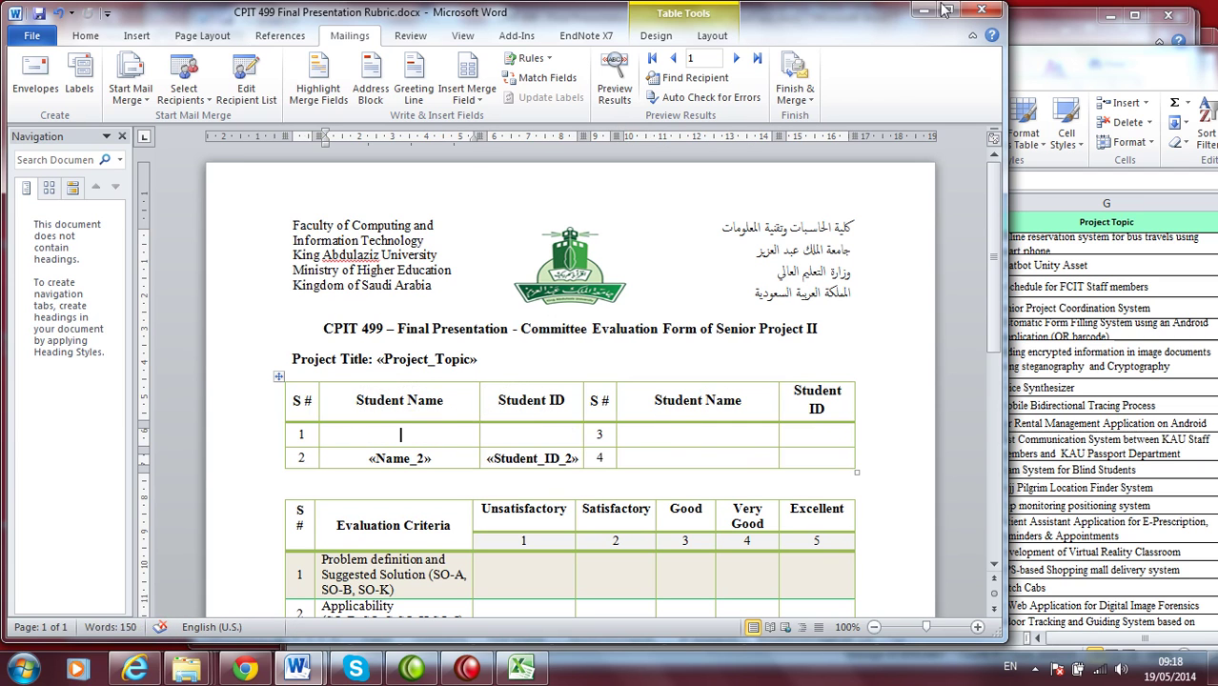
{"action": "left_click", "coordinate": [979, 9]}
{"action": "left_click", "coordinate": [600, 358]}
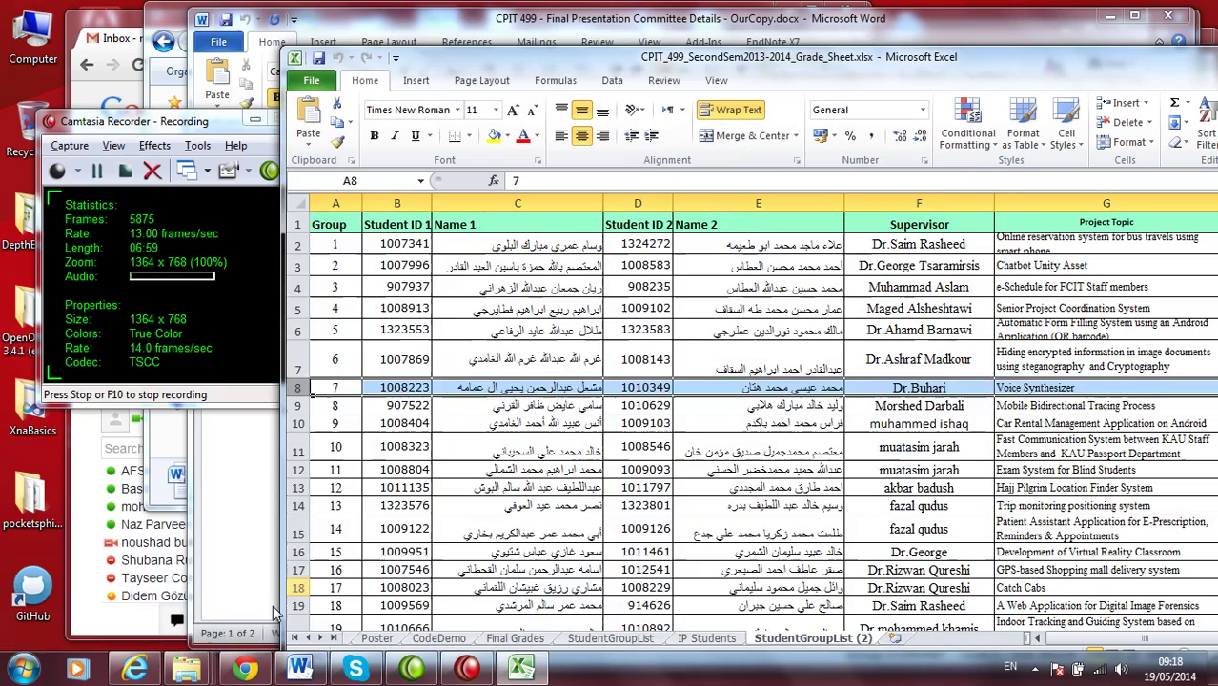
- Reopen the CPIT 499 Final Presentation Rubric and start a Letters mail merge
{"action": "left_click", "coordinate": [185, 677]}
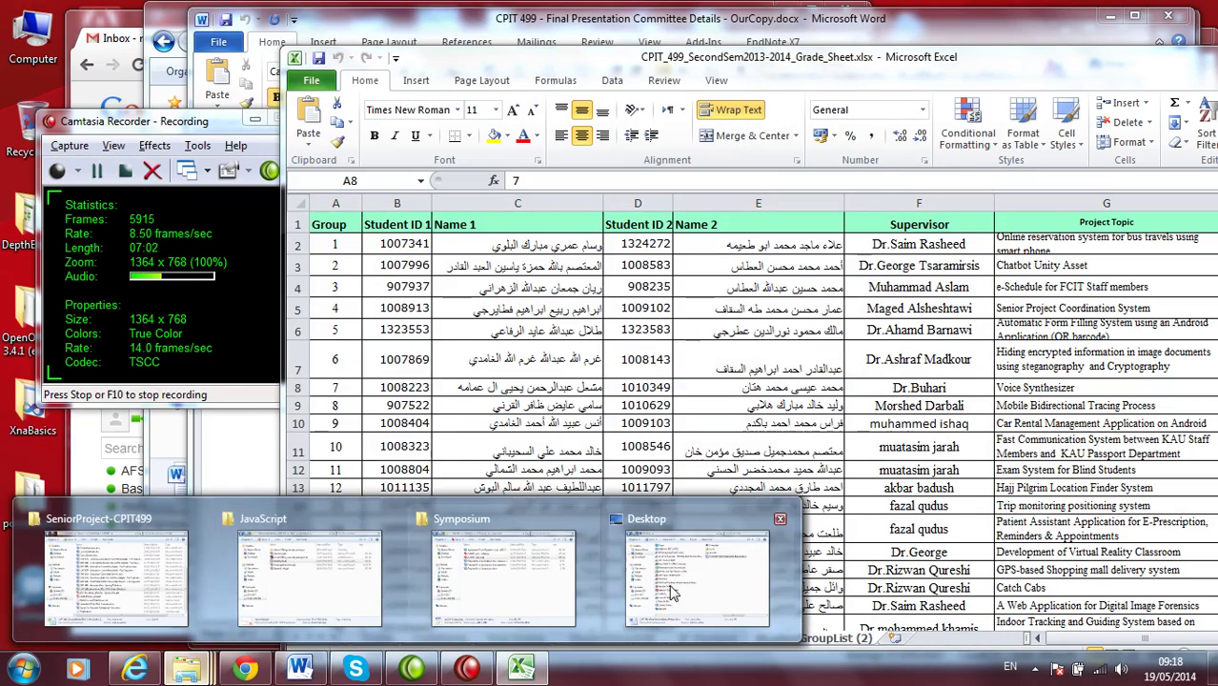
{"action": "left_click", "coordinate": [698, 589]}
{"action": "double_click", "coordinate": [644, 158]}
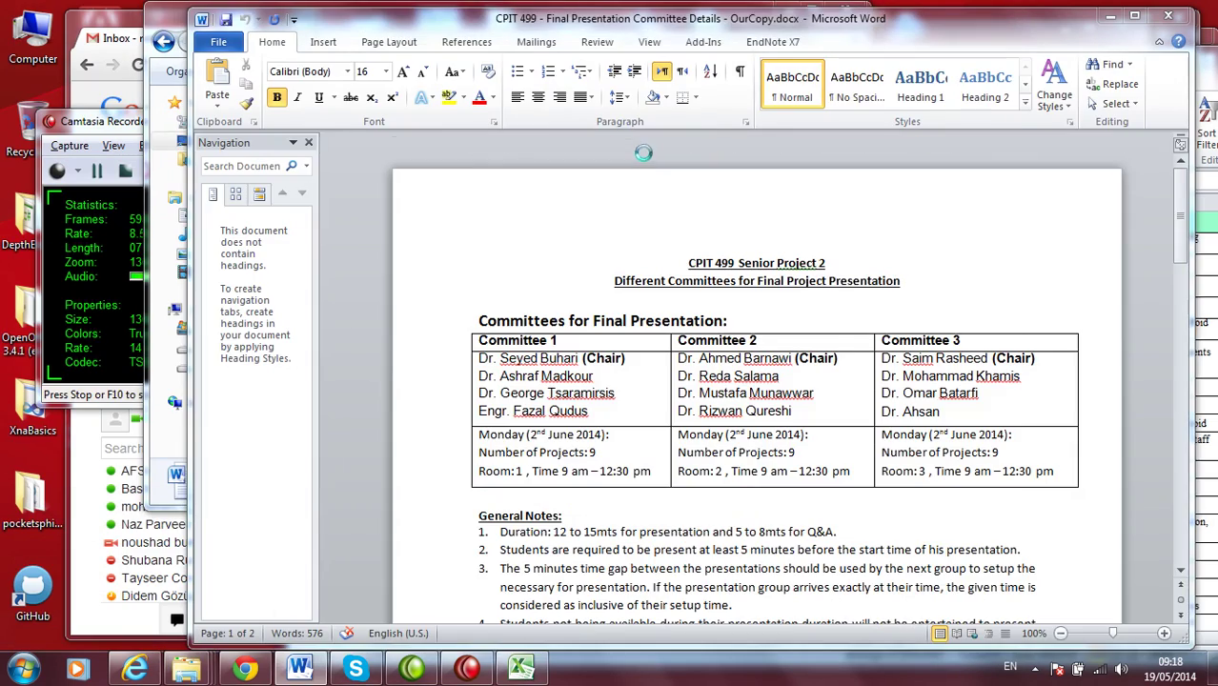
{"action": "left_click", "coordinate": [434, 362]}
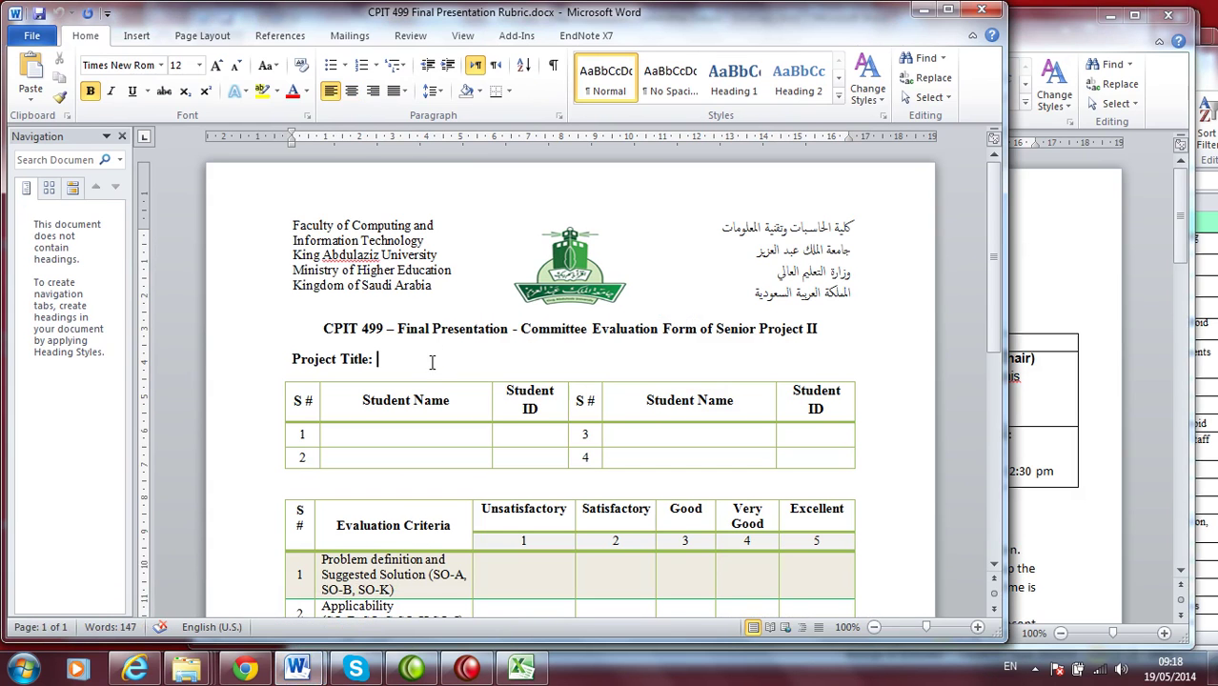
{"action": "left_click", "coordinate": [350, 36]}
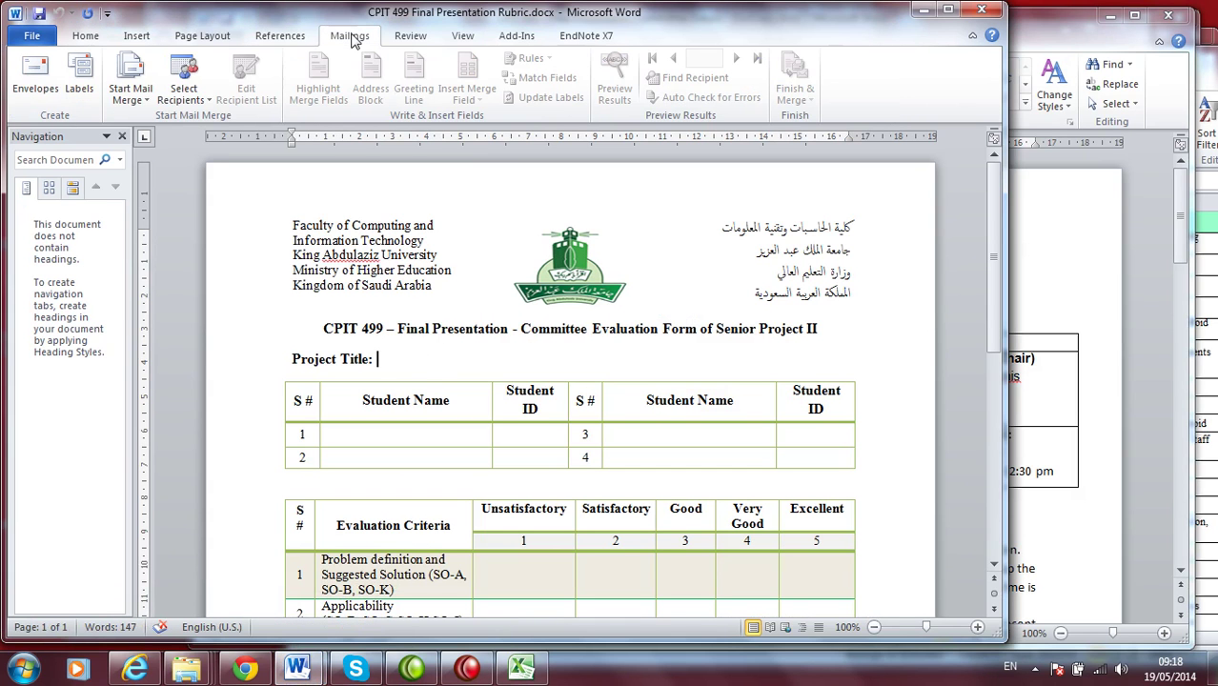
{"action": "left_click", "coordinate": [130, 95]}
{"action": "left_click", "coordinate": [143, 118]}
- Use the StudentGroupList (2) sheet of CPIT_499_SecondSem2013-2014_Grade_Sheet.xlsx as the recipient list
{"action": "left_click", "coordinate": [186, 96]}
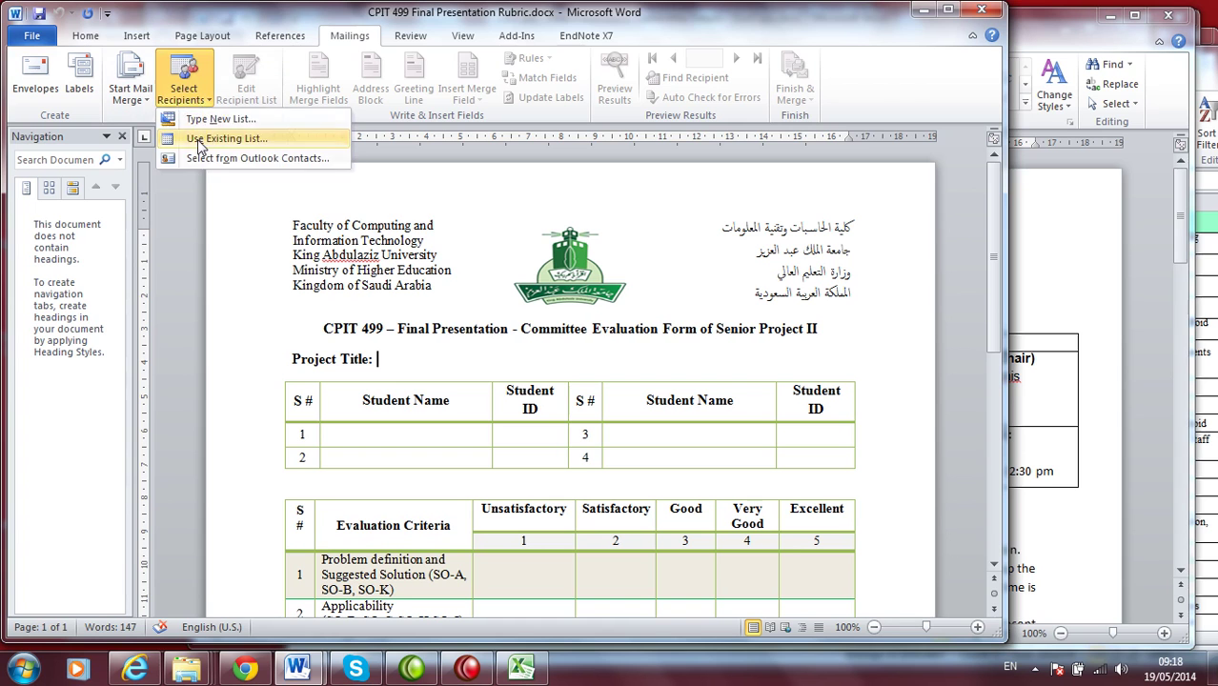
{"action": "left_click", "coordinate": [197, 139]}
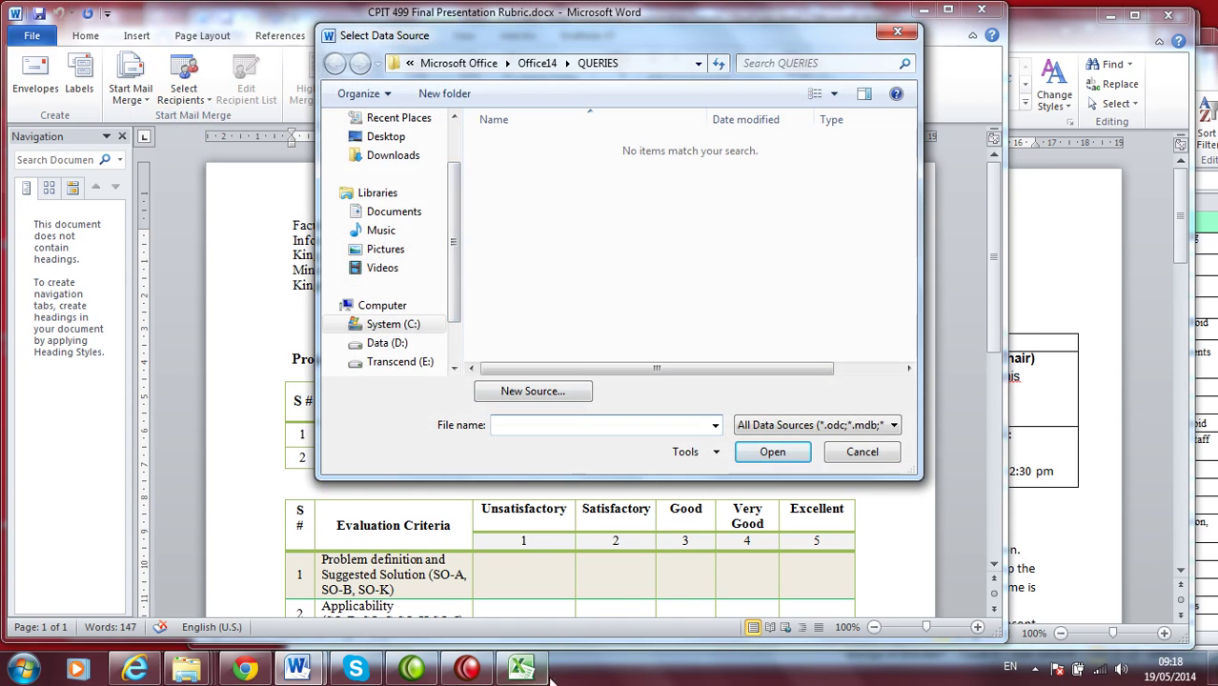
{"action": "scroll", "coordinate": [457, 245], "scroll_direction": "down", "scroll_amount": 3}
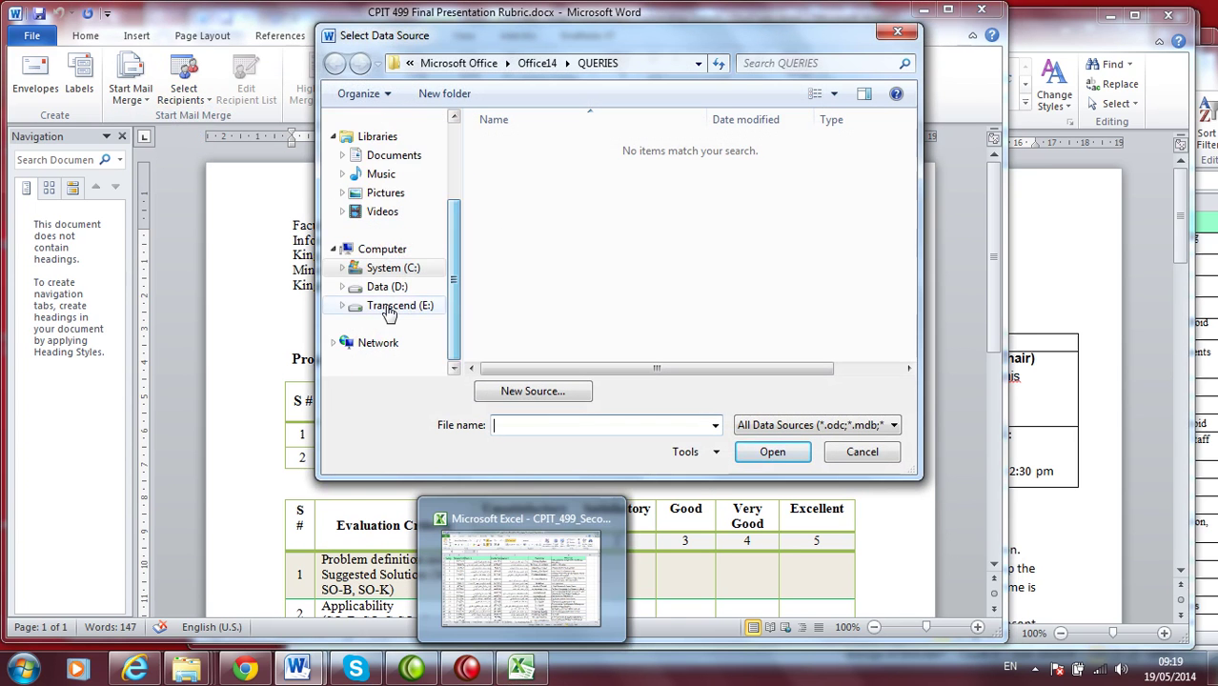
{"action": "left_click", "coordinate": [399, 305]}
{"action": "double_click", "coordinate": [533, 220]}
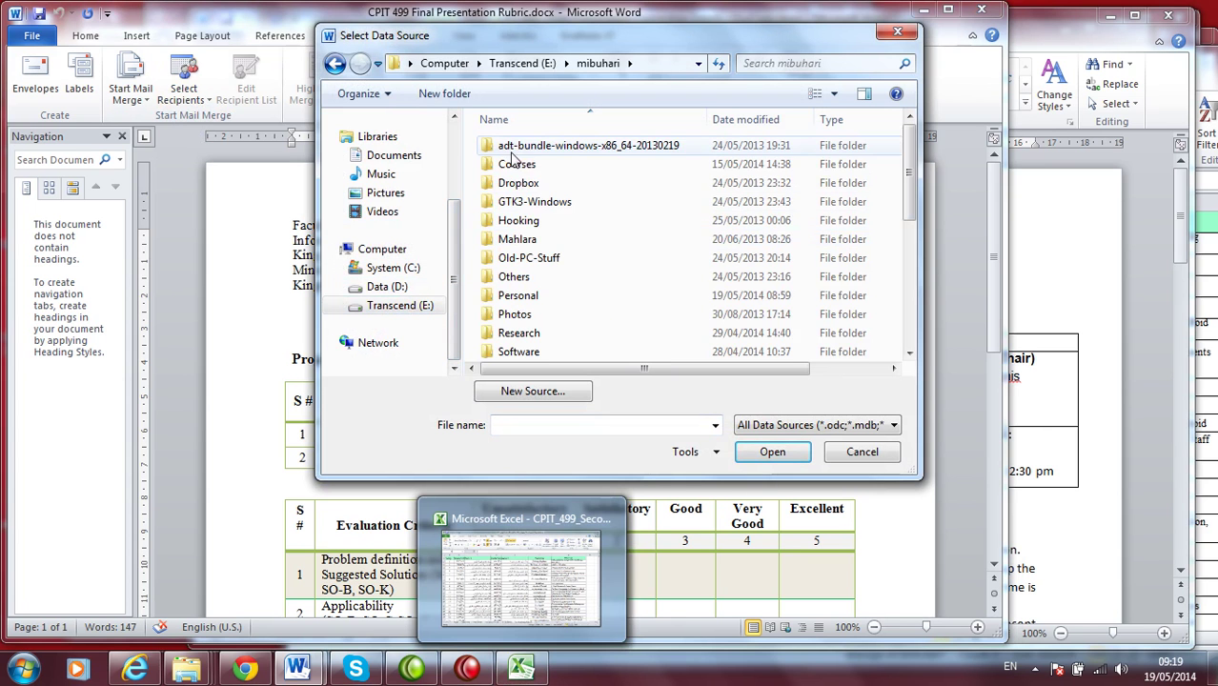
{"action": "double_click", "coordinate": [514, 164]}
{"action": "scroll", "coordinate": [534, 219], "scroll_direction": "down", "scroll_amount": 5}
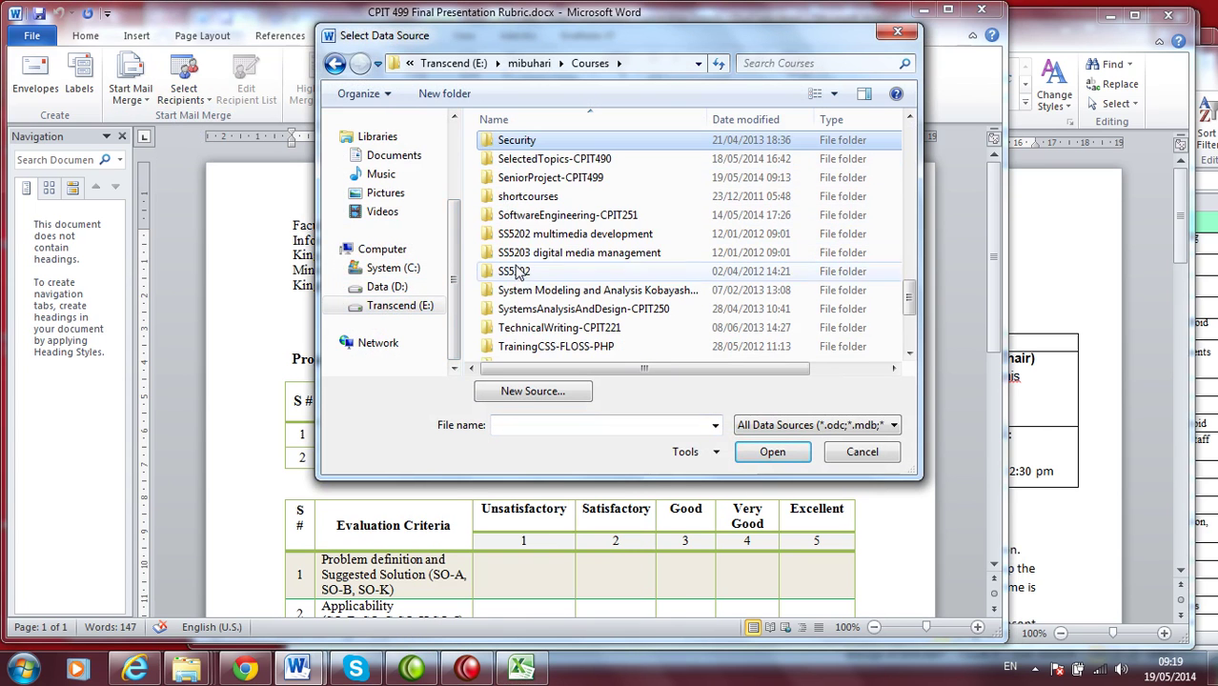
{"action": "double_click", "coordinate": [558, 181]}
{"action": "left_click", "coordinate": [553, 294]}
{"action": "scroll", "coordinate": [551, 300], "scroll_direction": "down", "scroll_amount": 4}
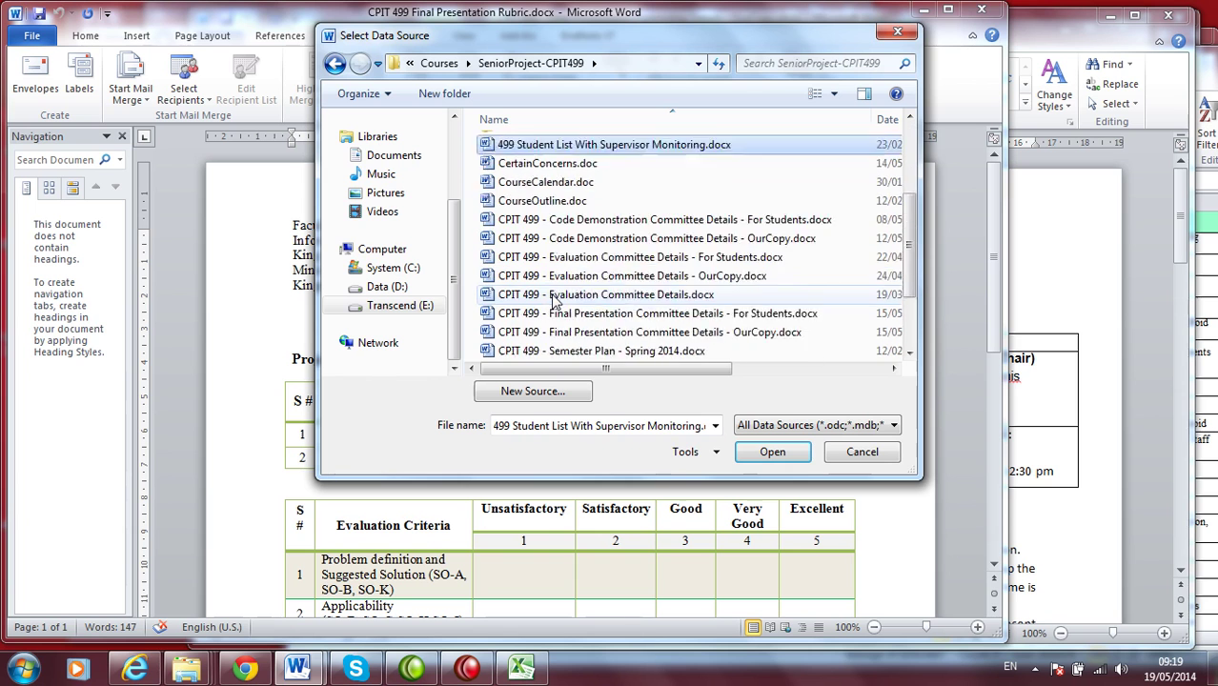
{"action": "left_click", "coordinate": [550, 313]}
{"action": "left_click", "coordinate": [773, 452]}
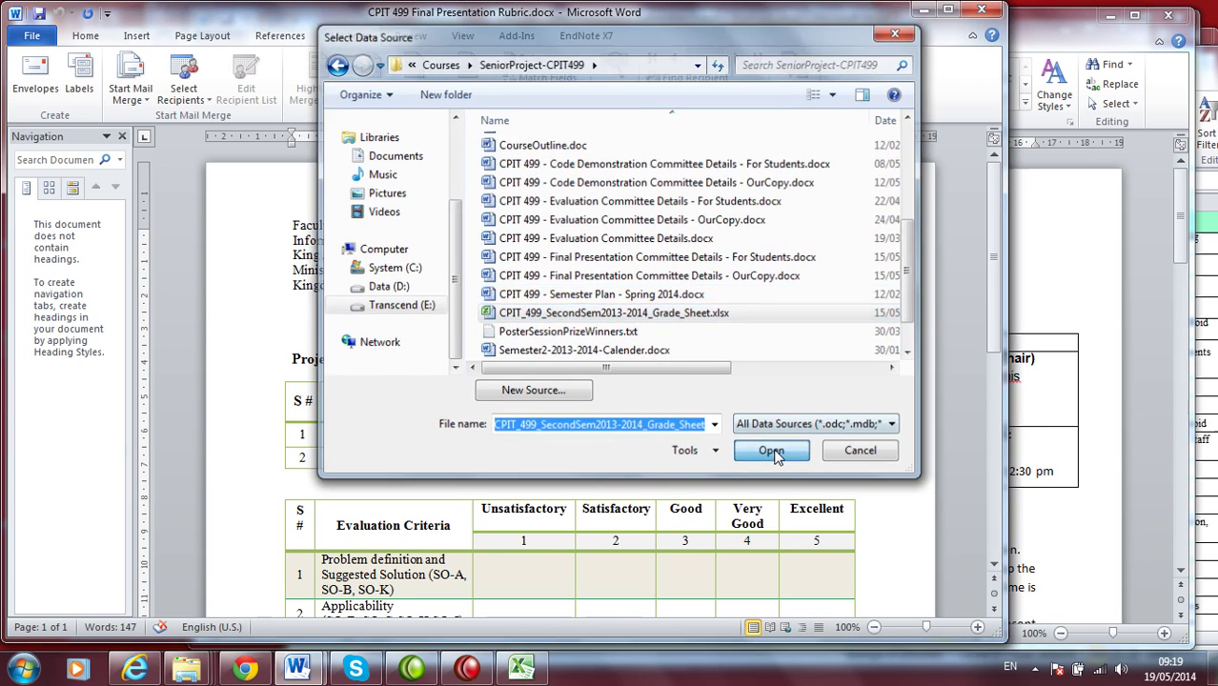
{"action": "left_click", "coordinate": [302, 202]}
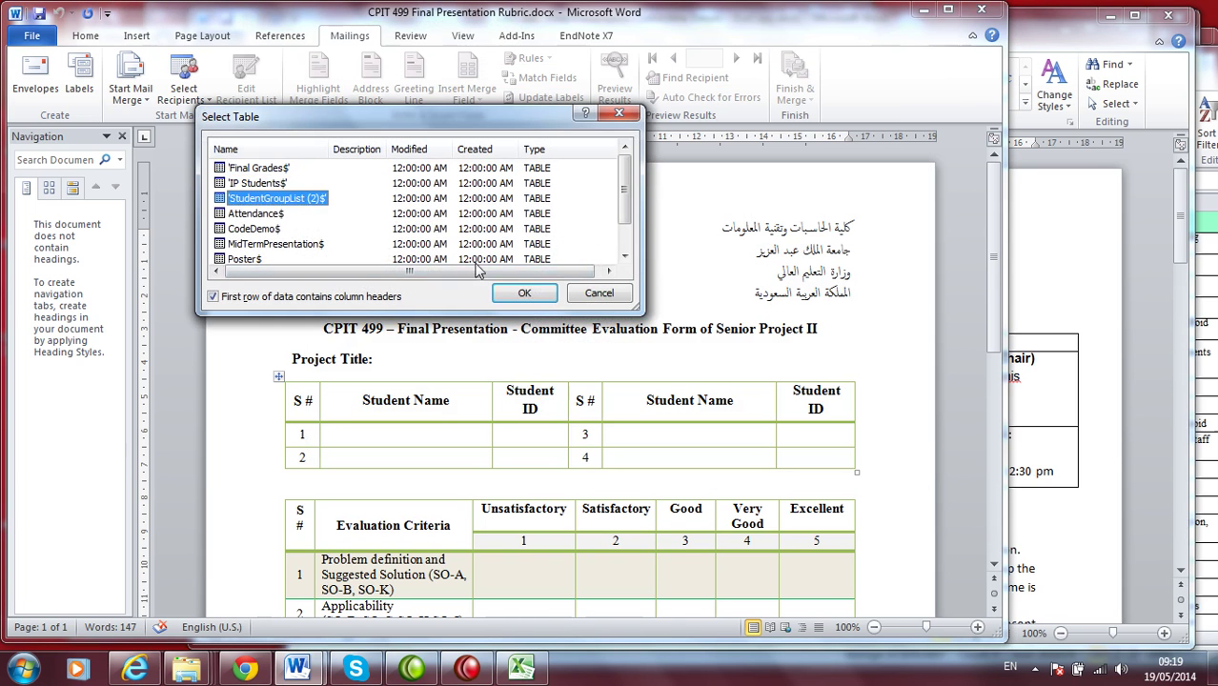
{"action": "left_click", "coordinate": [539, 294]}
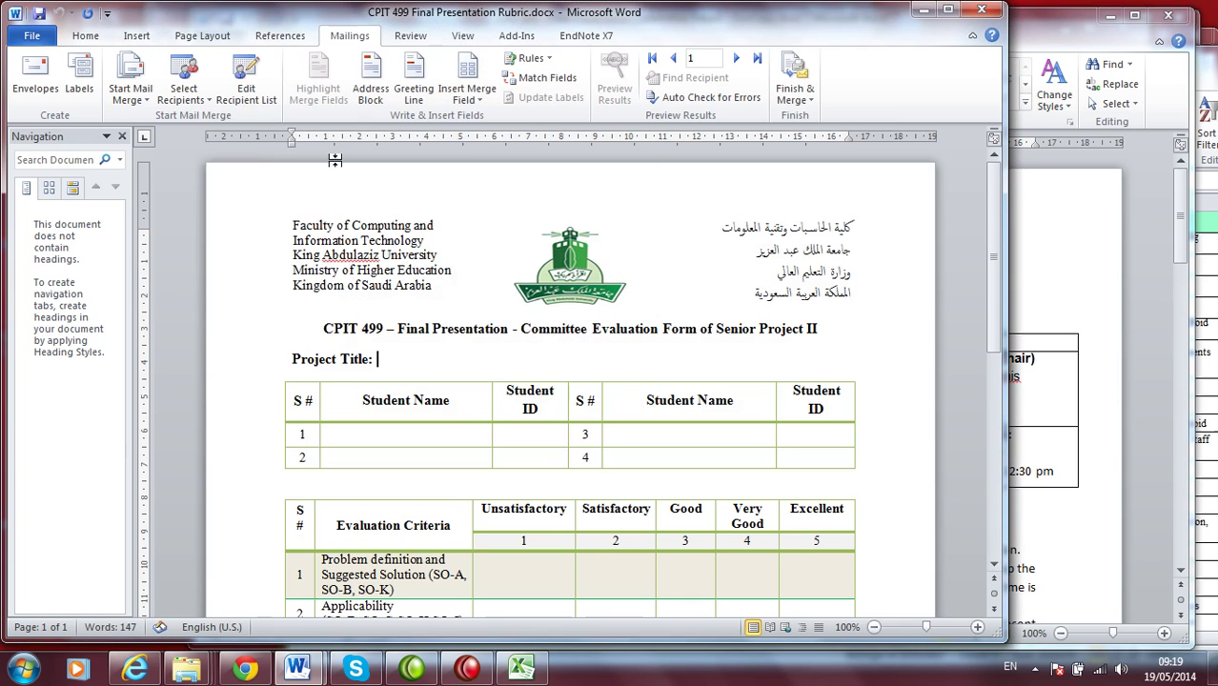
- Review the merge field list and empty student cells without changes, then switch to Excel
{"action": "left_click", "coordinate": [475, 96]}
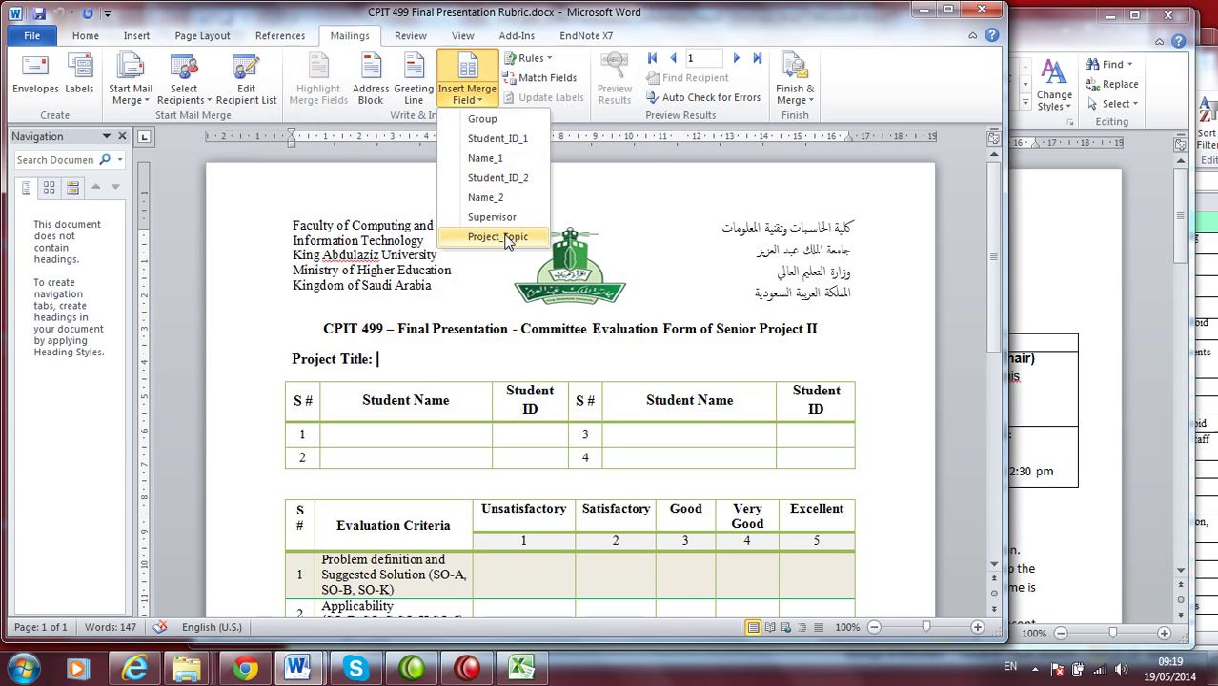
{"action": "left_click", "coordinate": [417, 366]}
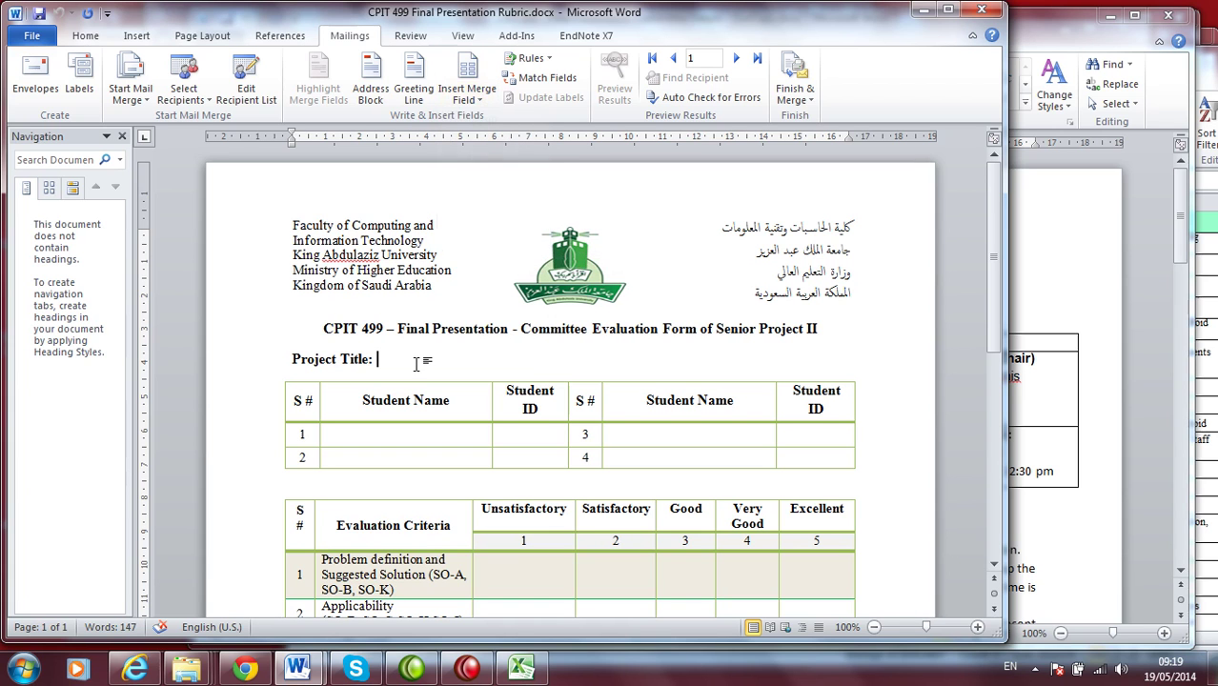
{"action": "left_click", "coordinate": [90, 36]}
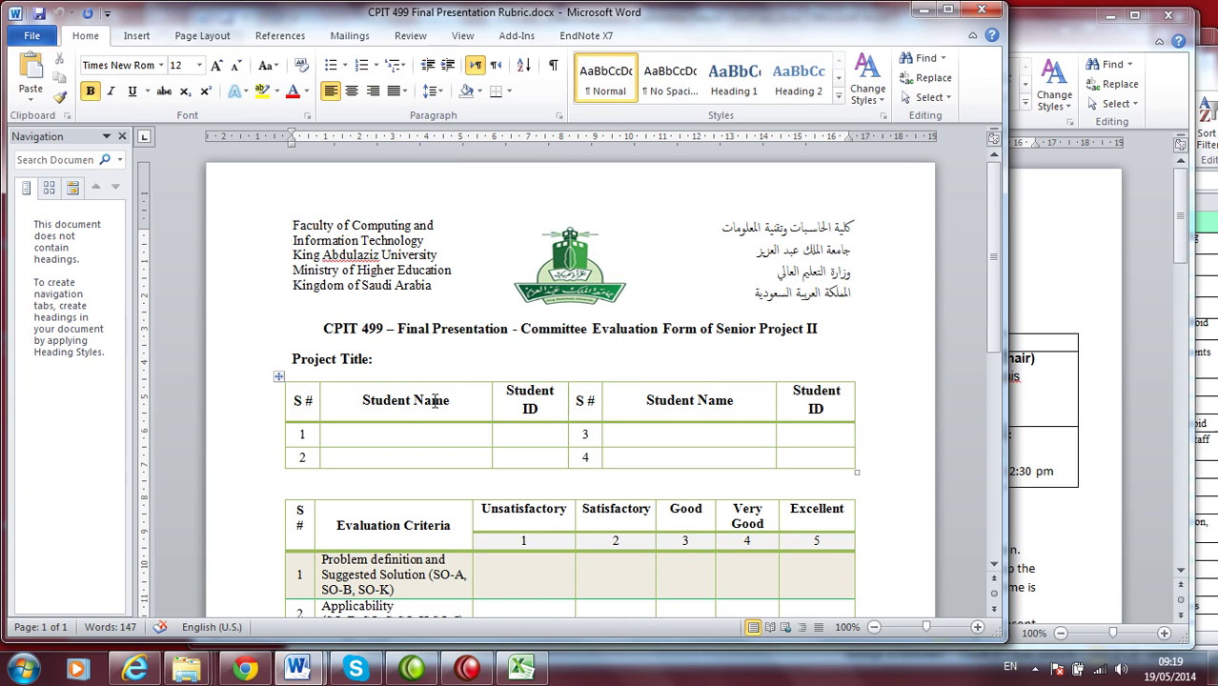
{"action": "left_click", "coordinate": [415, 435]}
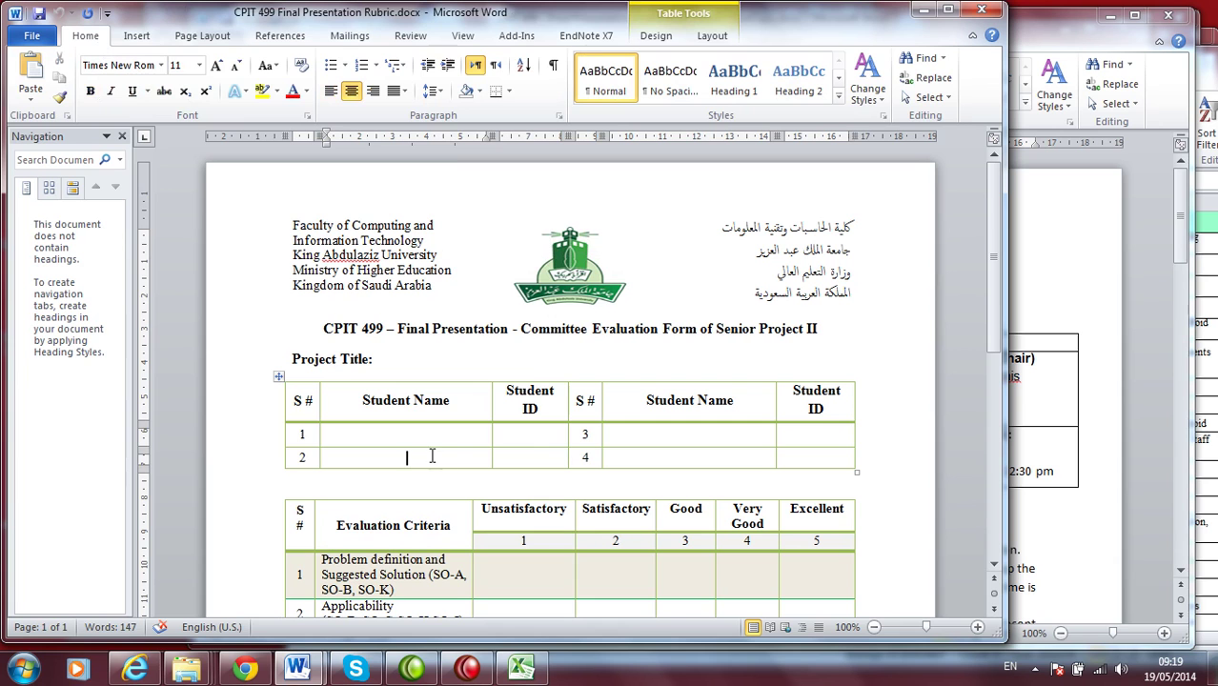
{"action": "left_click", "coordinate": [676, 435]}
{"action": "left_click", "coordinate": [817, 436]}
{"action": "key", "text": "Down"}
{"action": "key", "text": "Down"}
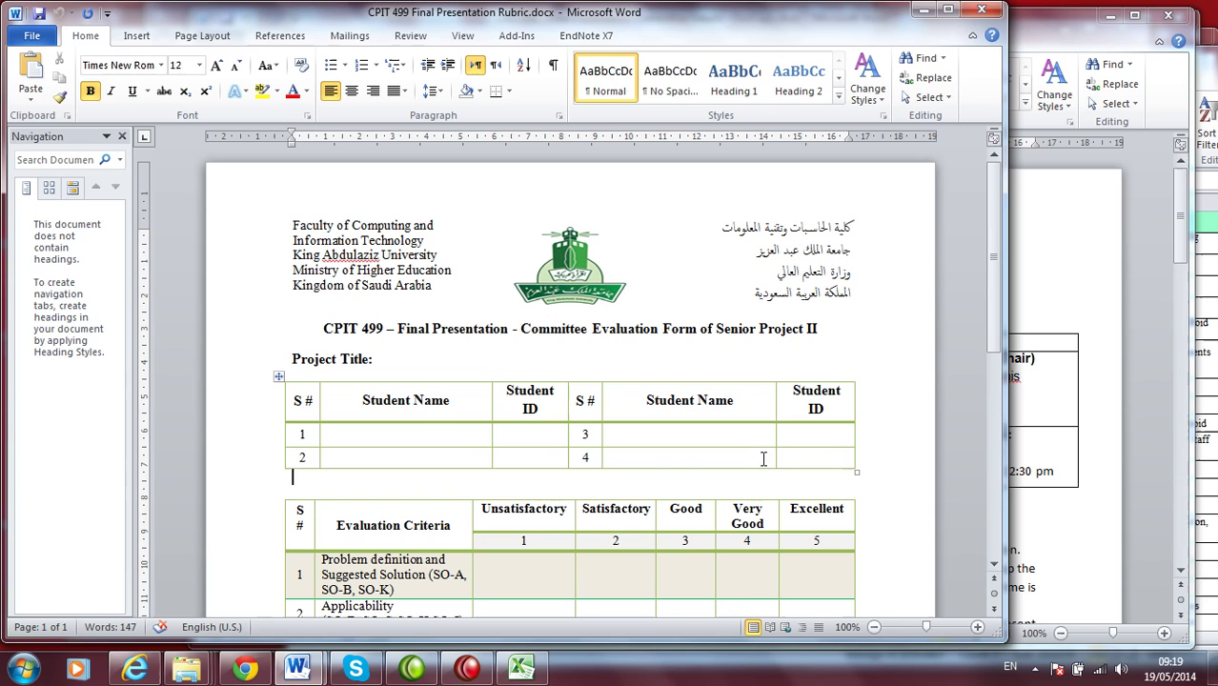
{"action": "left_click", "coordinate": [813, 458]}
{"action": "left_click", "coordinate": [467, 667]}
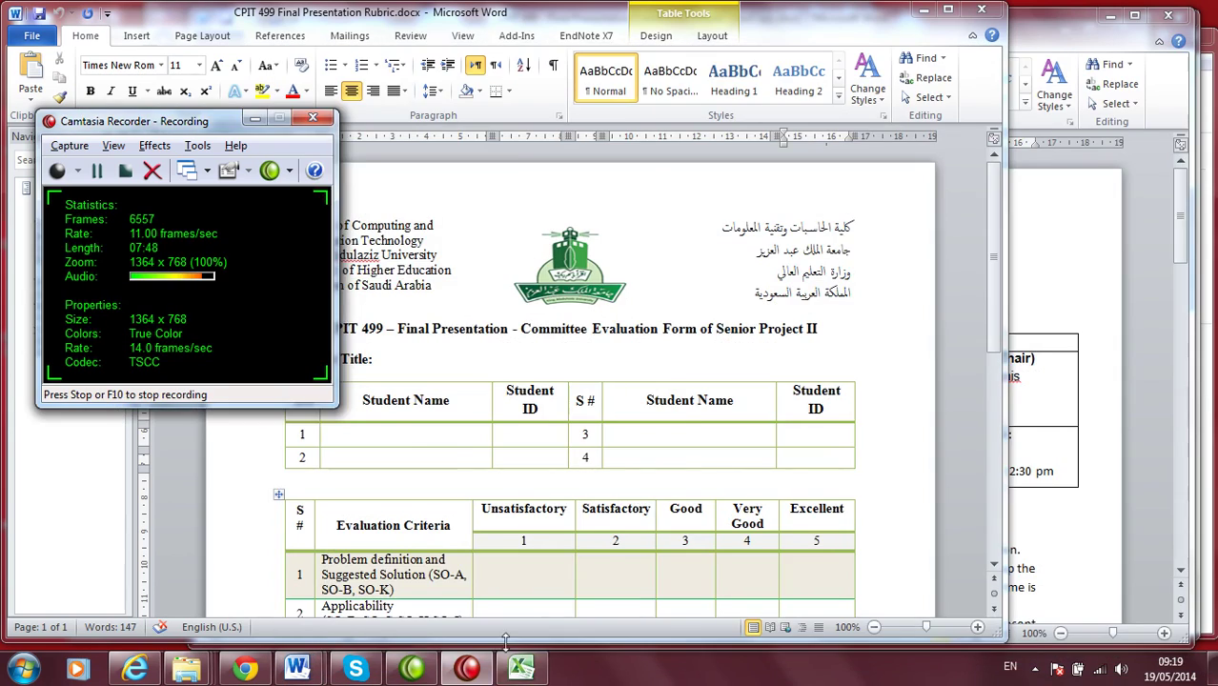
{"action": "left_click", "coordinate": [521, 667]}
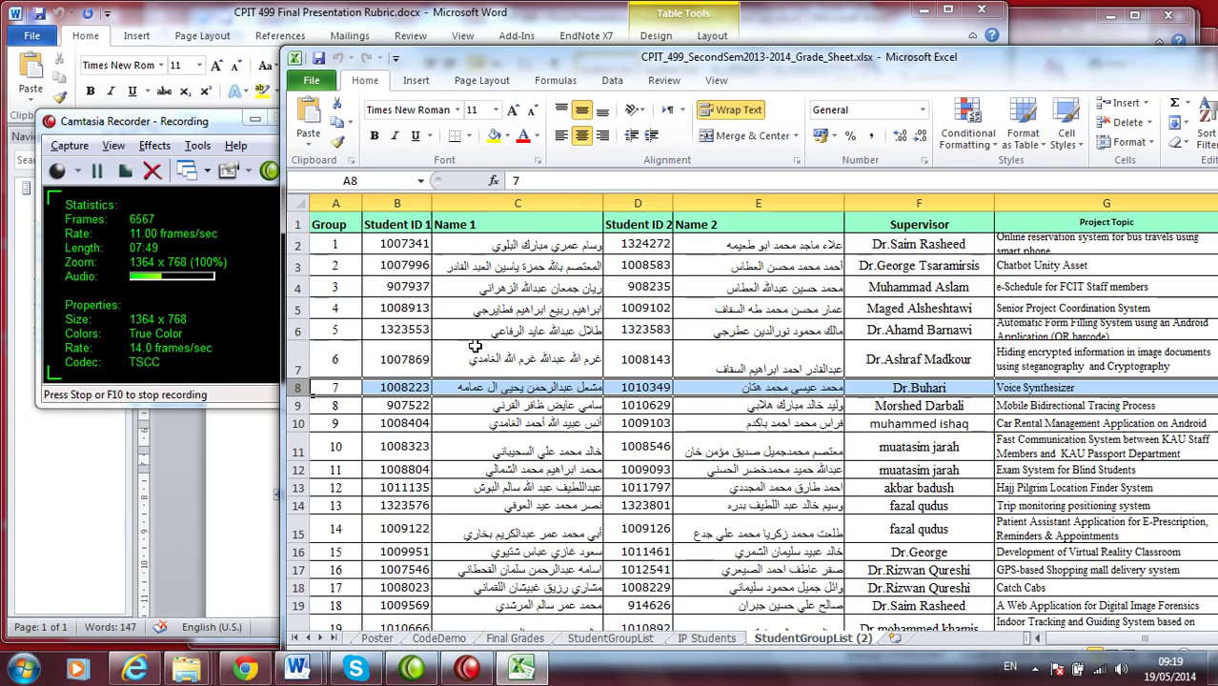
- Select B2:E25 covering all groups' student IDs and names, then return to the rubric
{"action": "left_click", "coordinate": [415, 246]}
{"action": "left_click", "coordinate": [555, 244]}
{"action": "left_click_drag", "start_coordinate": [409, 244], "coordinate": [817, 591]}
{"action": "scroll", "coordinate": [610, 381], "scroll_direction": "up", "scroll_amount": 2}
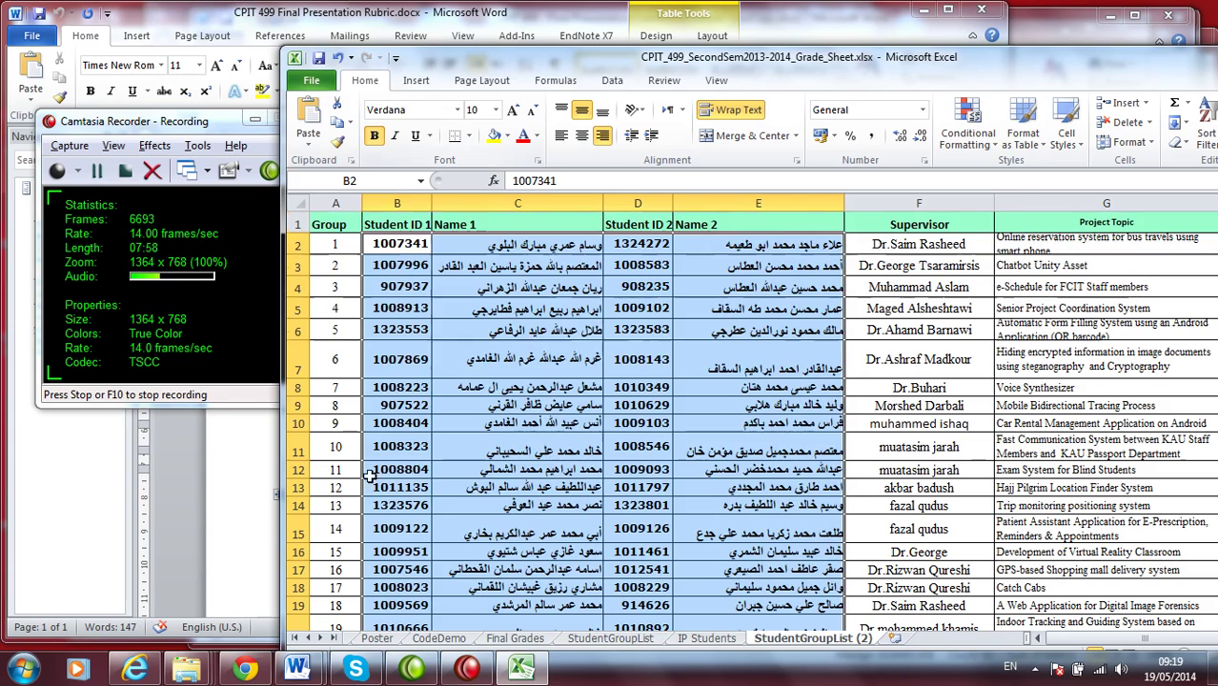
{"action": "left_click", "coordinate": [265, 451]}
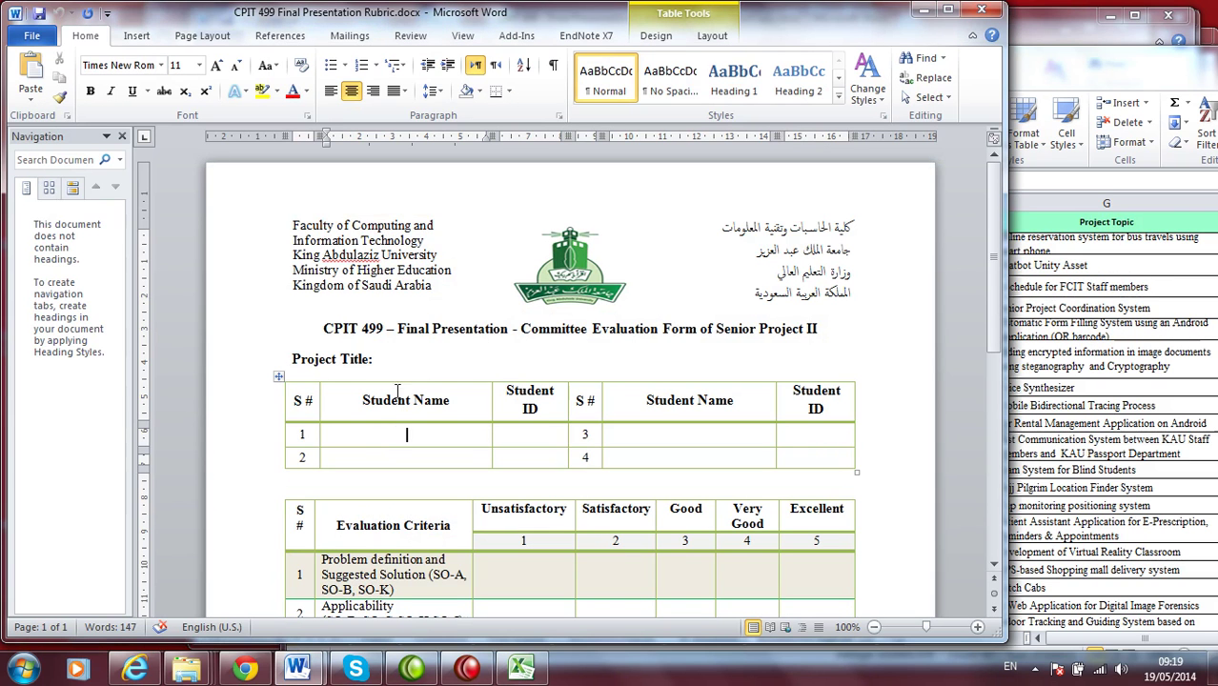
- Insert the «Project_Topic» merge field after 'Project Title:'
{"action": "left_click_drag", "start_coordinate": [356, 434], "coordinate": [529, 450]}
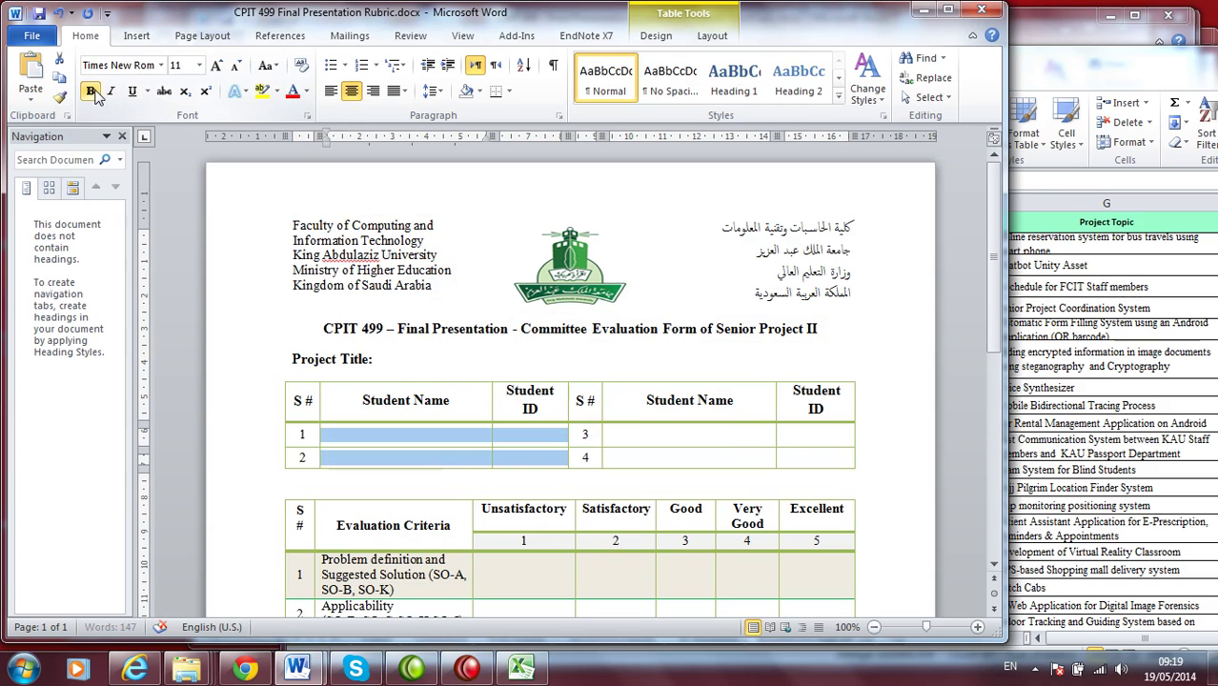
{"action": "left_click", "coordinate": [428, 358]}
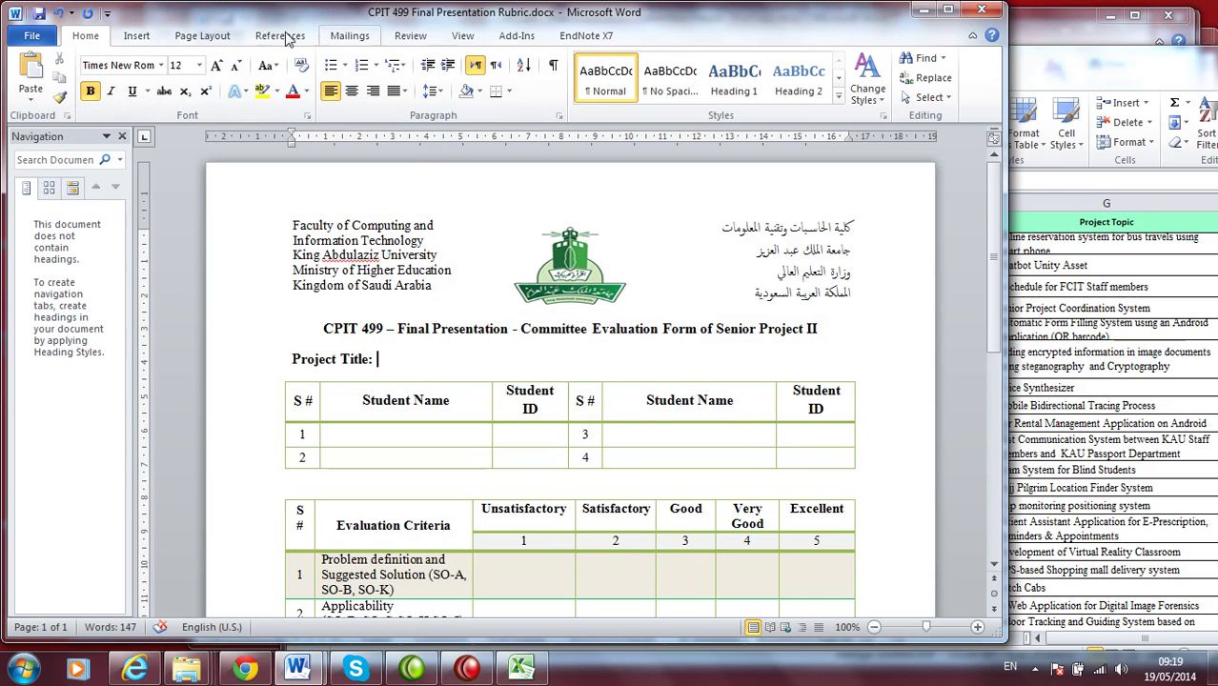
{"action": "left_click", "coordinate": [354, 38]}
{"action": "left_click", "coordinate": [458, 101]}
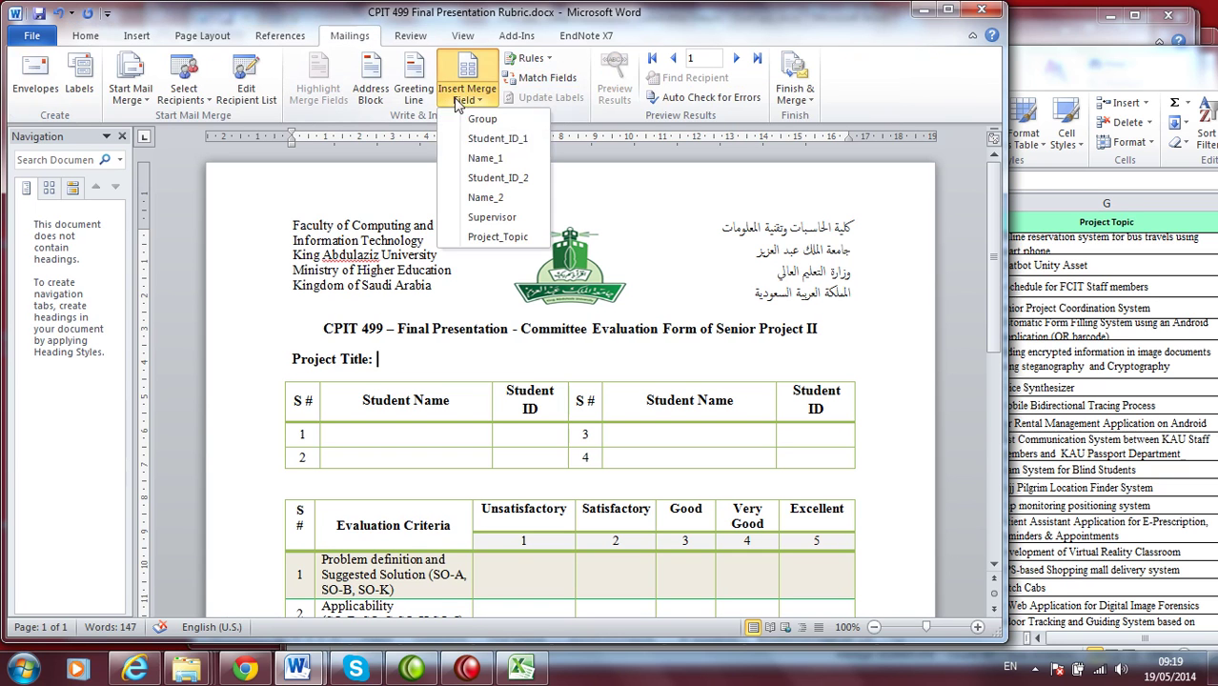
{"action": "left_click", "coordinate": [496, 237]}
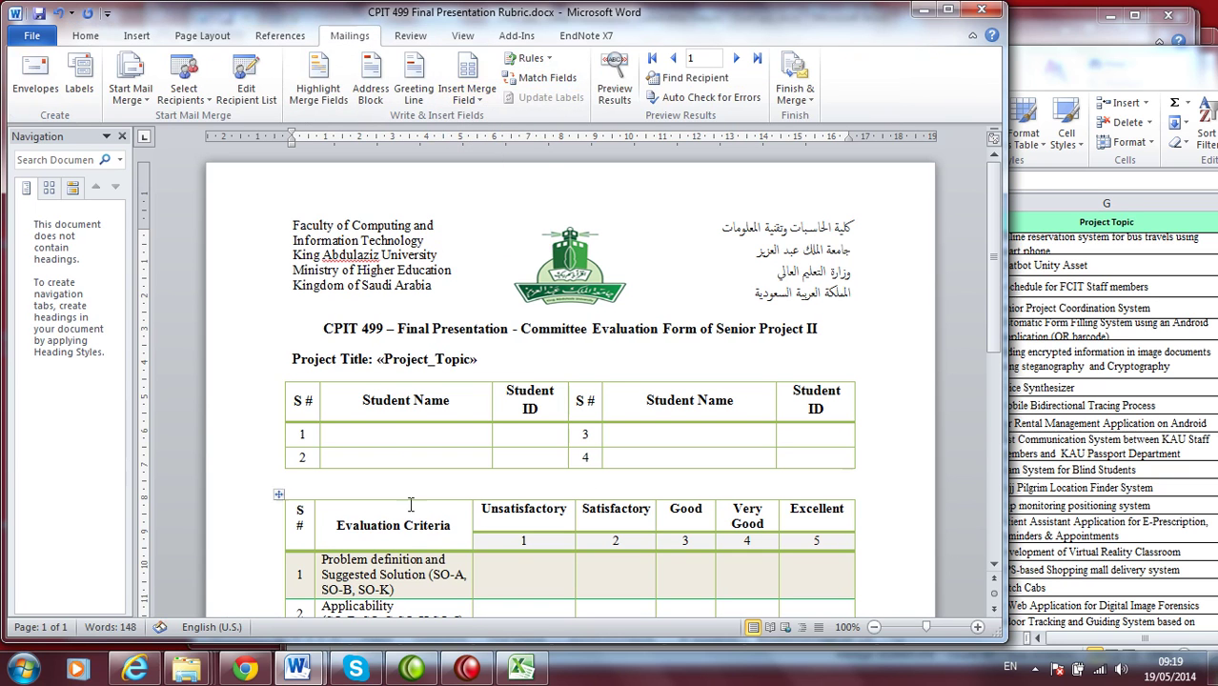
- Insert «Name_1», «Student_ID_1», «Name_2» and «Student_ID_2» into the student table cells
{"action": "left_click", "coordinate": [400, 435]}
{"action": "left_click", "coordinate": [459, 99]}
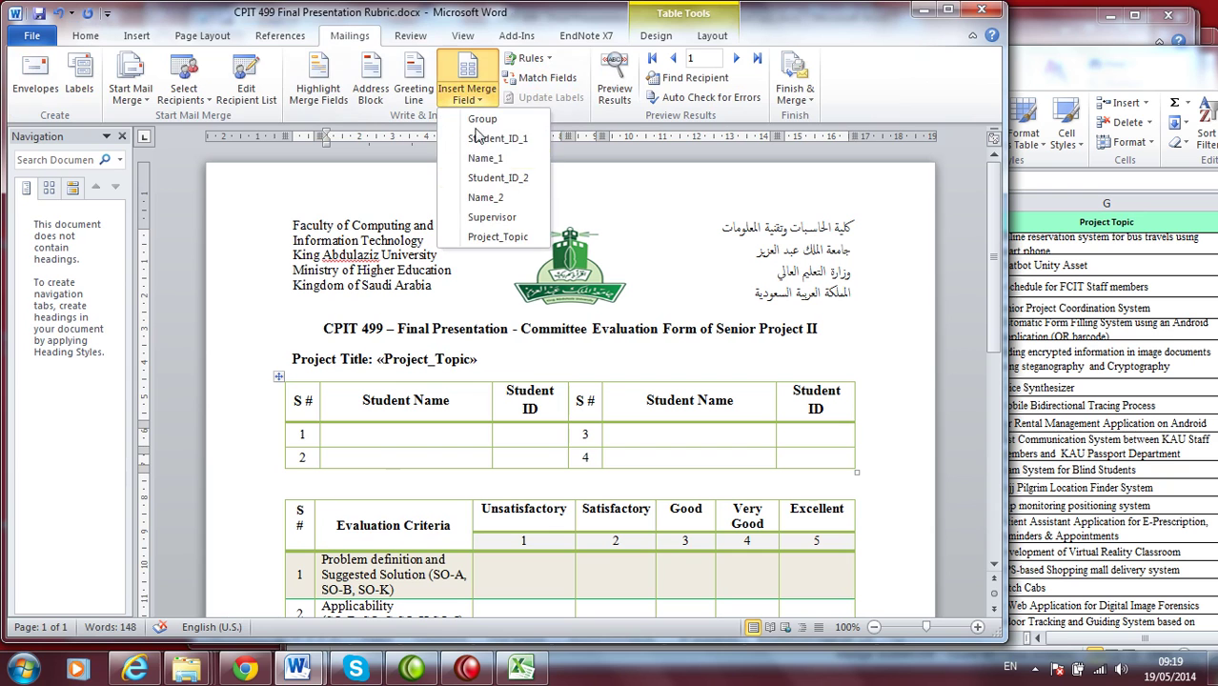
{"action": "left_click", "coordinate": [505, 159]}
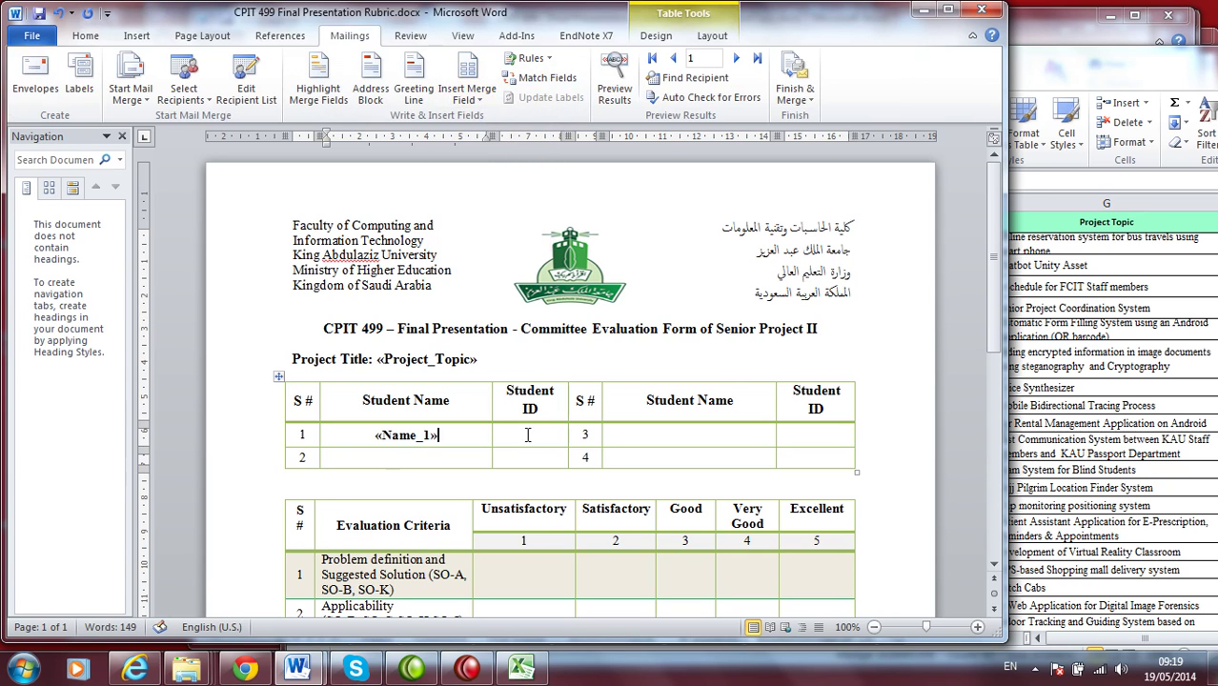
{"action": "left_click", "coordinate": [467, 99]}
{"action": "left_click", "coordinate": [496, 139]}
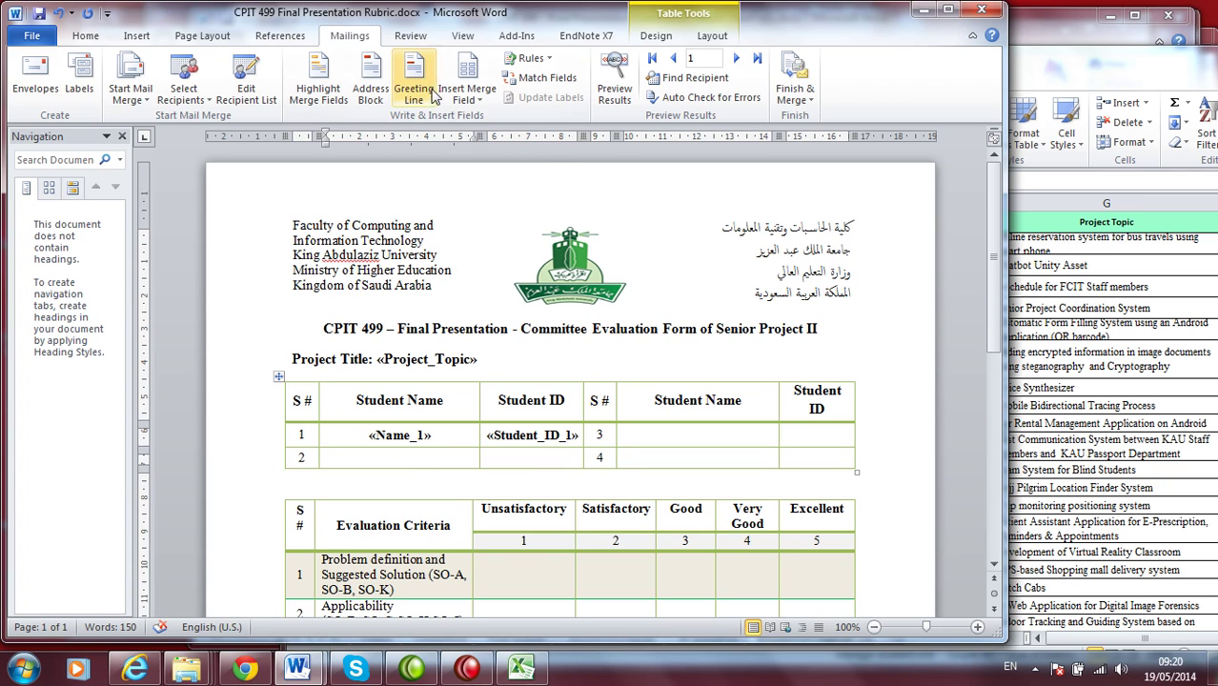
{"action": "left_click", "coordinate": [463, 99]}
{"action": "left_click", "coordinate": [488, 199]}
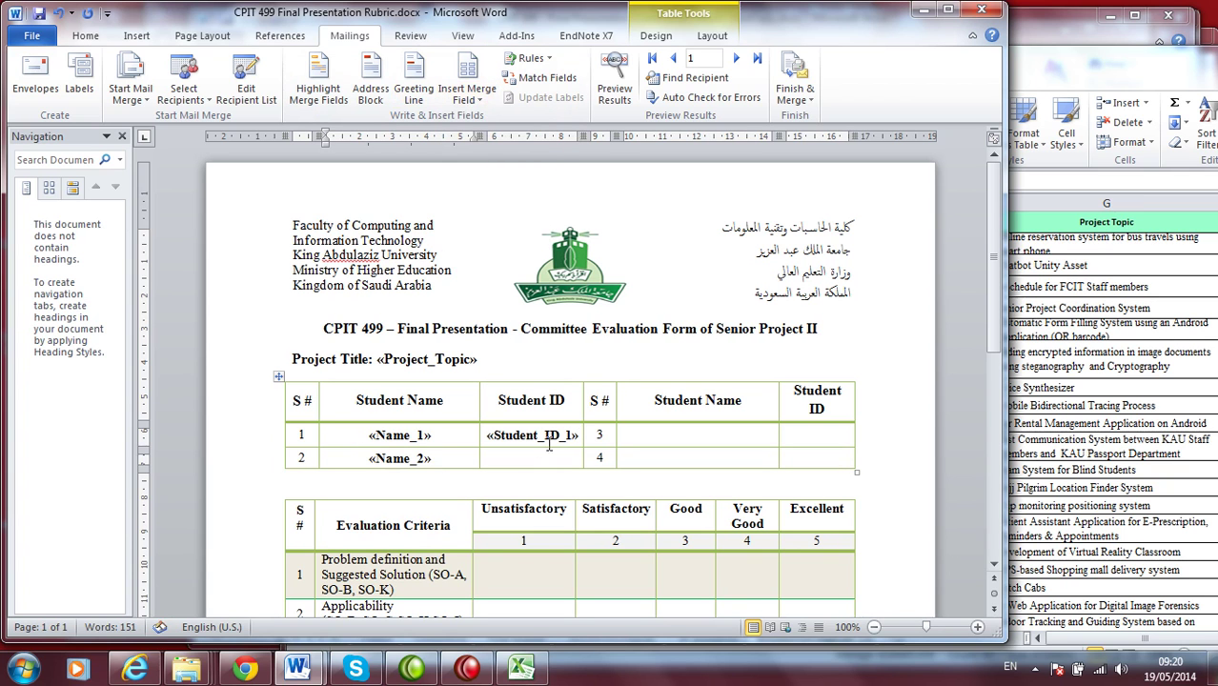
{"action": "left_click", "coordinate": [465, 99]}
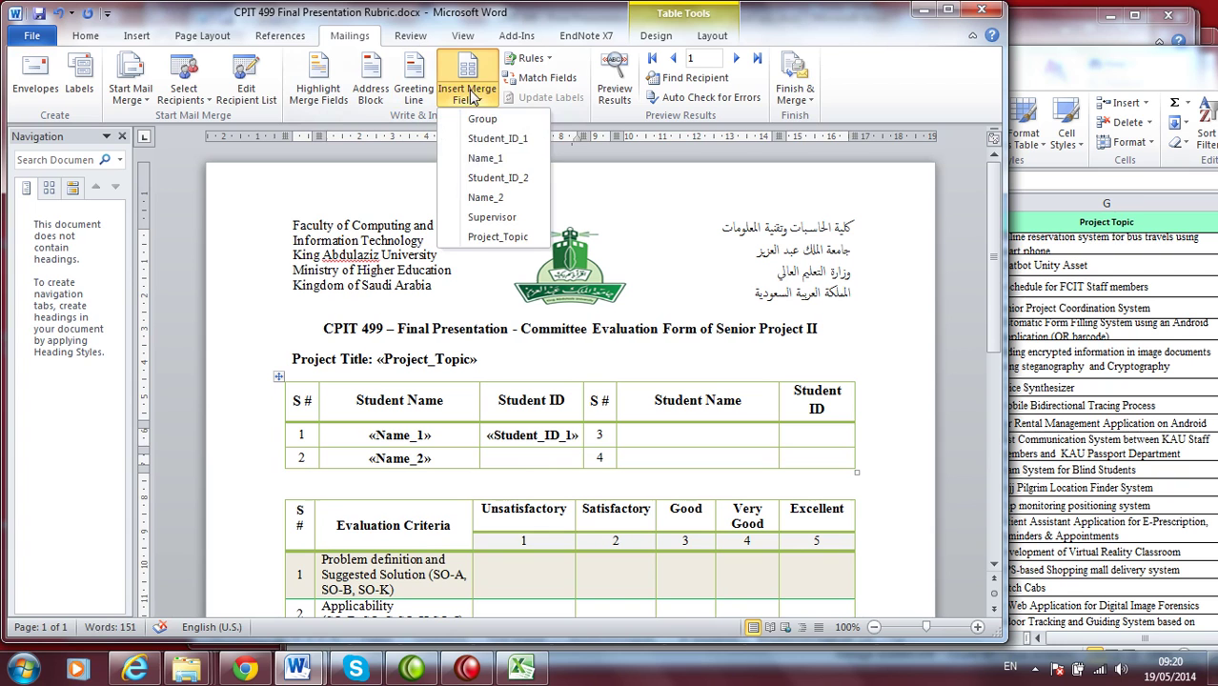
{"action": "left_click", "coordinate": [488, 177]}
- Merge all records into a new editable document, Letters3, with one rubric per group
{"action": "left_click", "coordinate": [804, 76]}
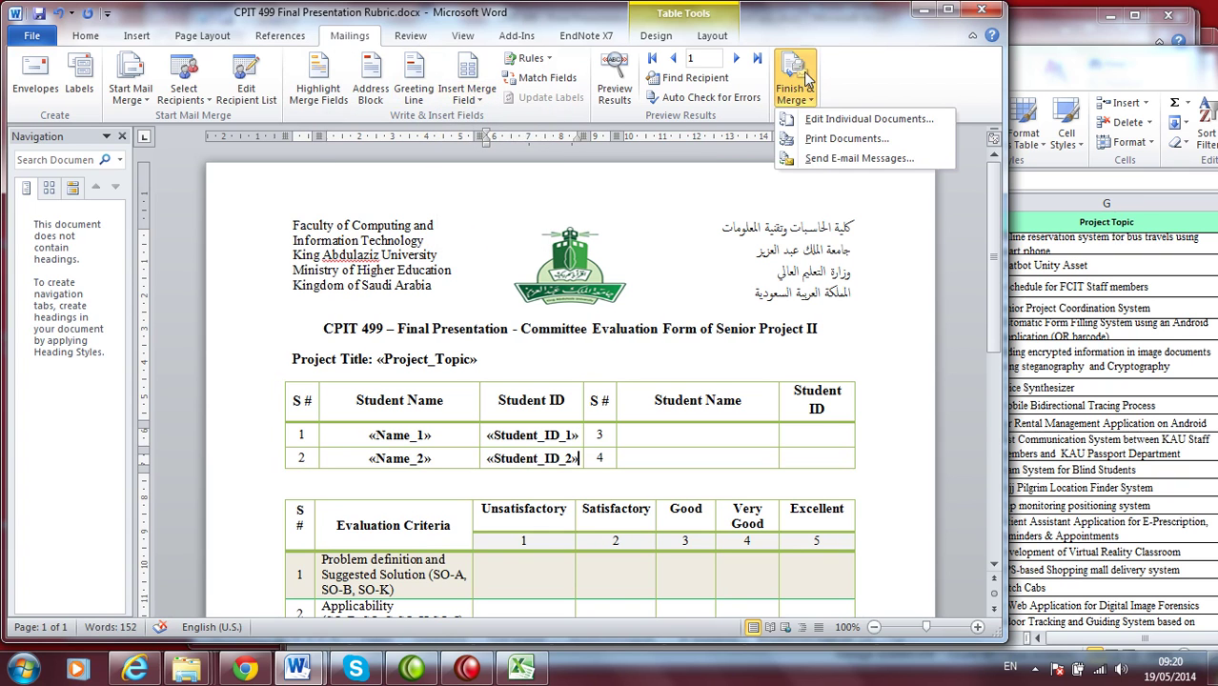
{"action": "left_click", "coordinate": [851, 127]}
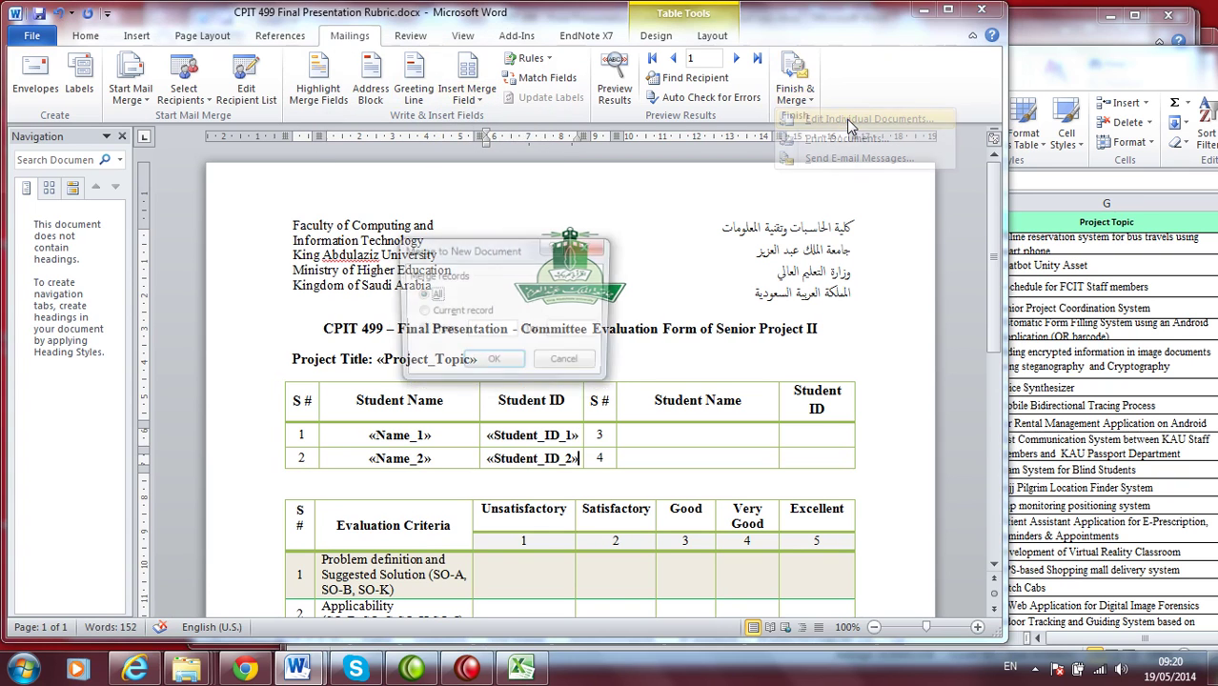
{"action": "left_click", "coordinate": [560, 402]}
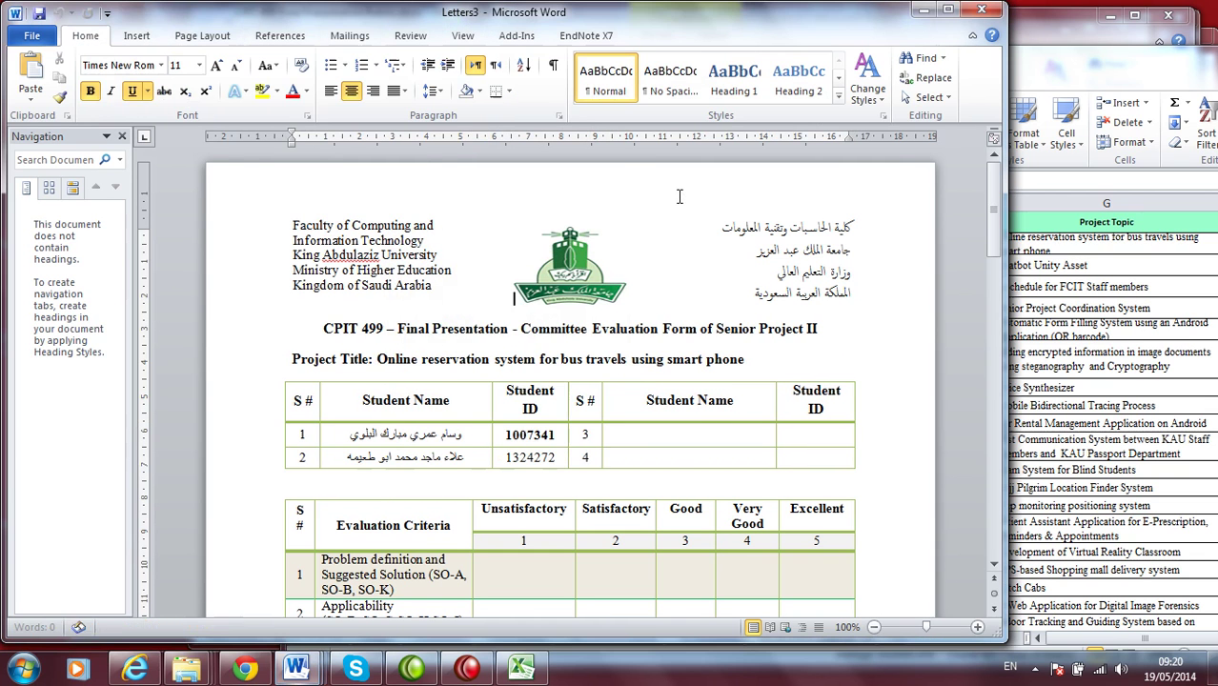
- Scroll through the merged evaluation forms, then return to the first group's form
{"action": "scroll", "coordinate": [680, 196], "scroll_direction": "down", "scroll_amount": 15}
{"action": "scroll", "coordinate": [680, 196], "scroll_direction": "down", "scroll_amount": 15}
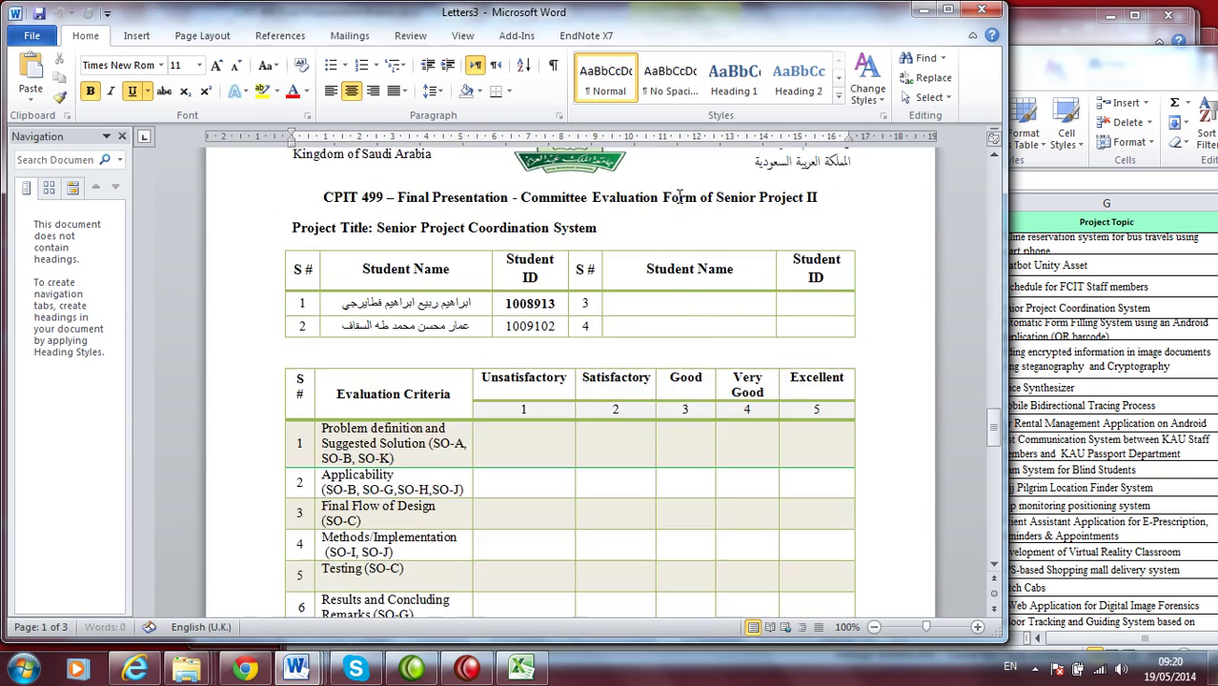
{"action": "scroll", "coordinate": [679, 196], "scroll_direction": "down", "scroll_amount": 15}
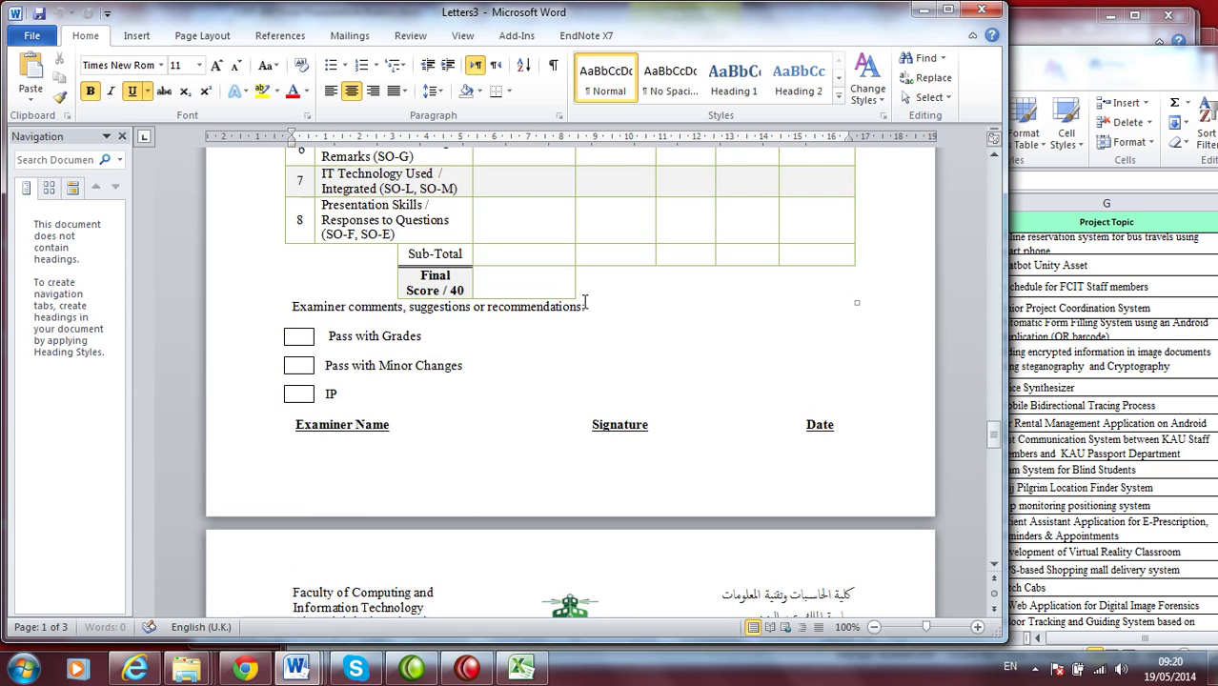
{"action": "left_click", "coordinate": [586, 303]}
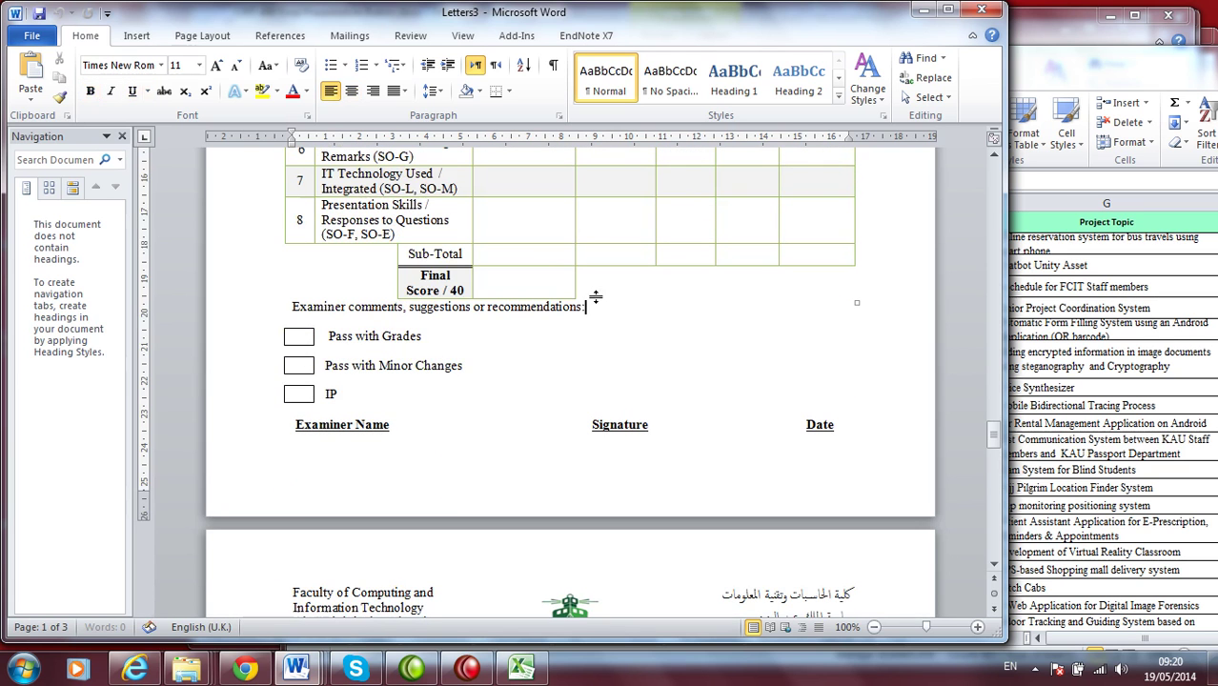
{"action": "scroll", "coordinate": [861, 296], "scroll_direction": "down", "scroll_amount": 3}
{"action": "left_click", "coordinate": [847, 274]}
{"action": "scroll", "coordinate": [861, 286], "scroll_direction": "up", "scroll_amount": 12}
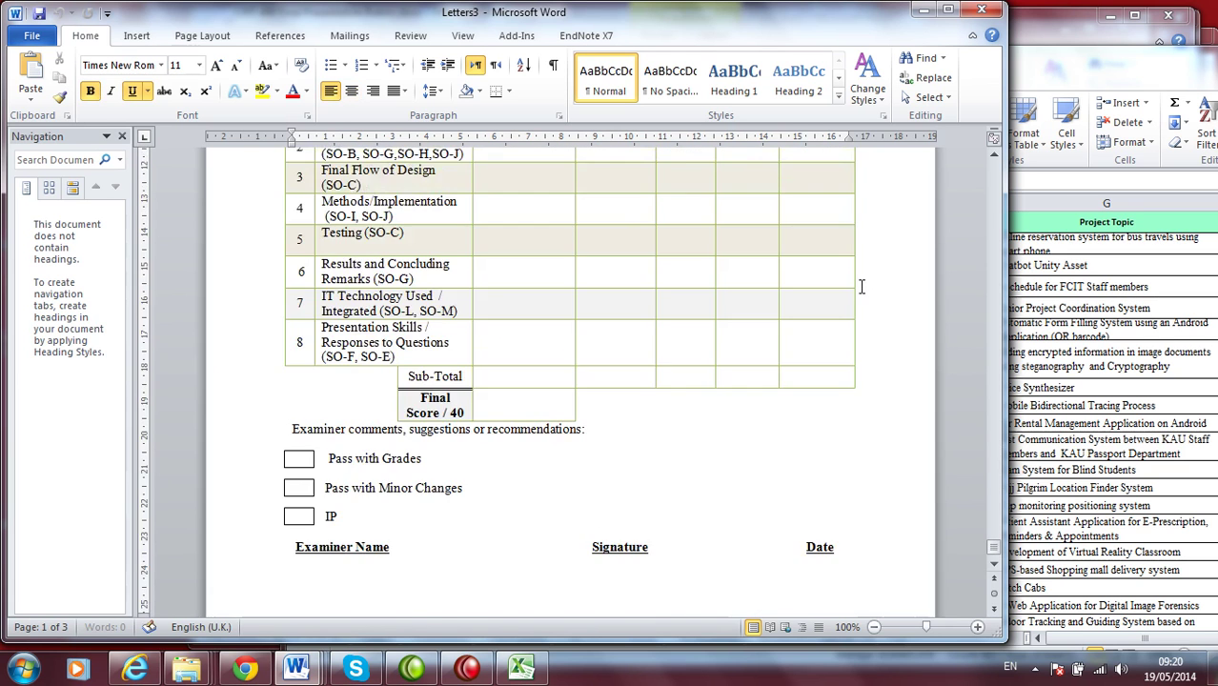
{"action": "scroll", "coordinate": [861, 286], "scroll_direction": "up", "scroll_amount": 18}
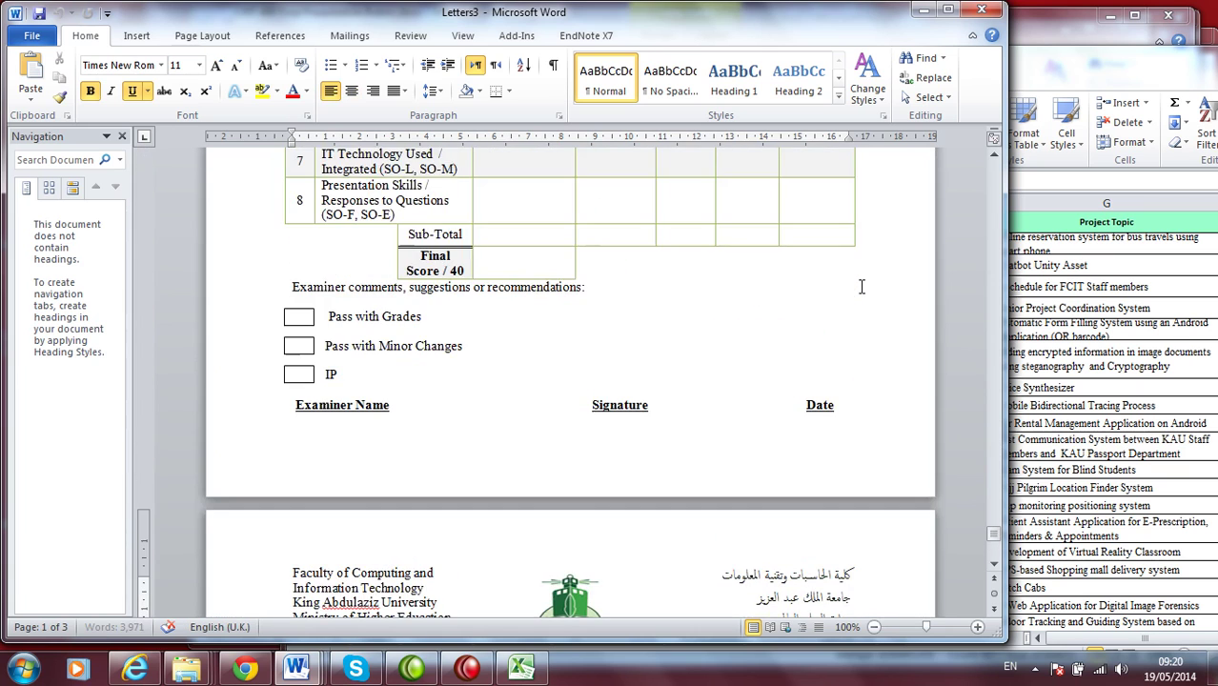
{"action": "scroll", "coordinate": [862, 286], "scroll_direction": "up", "scroll_amount": 15}
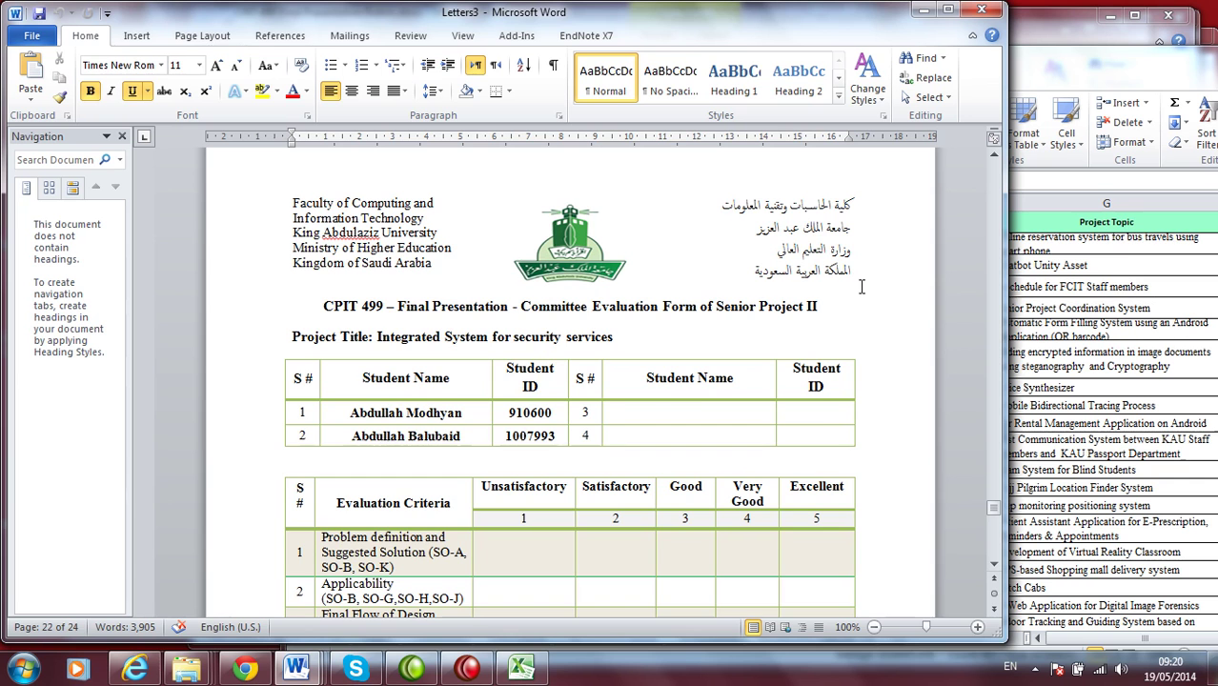
{"action": "key", "text": "ctrl+Home"}
- Inspect the first form's filled-in student names and IDs by selecting them
{"action": "scroll", "coordinate": [643, 348], "scroll_direction": "down", "scroll_amount": 9}
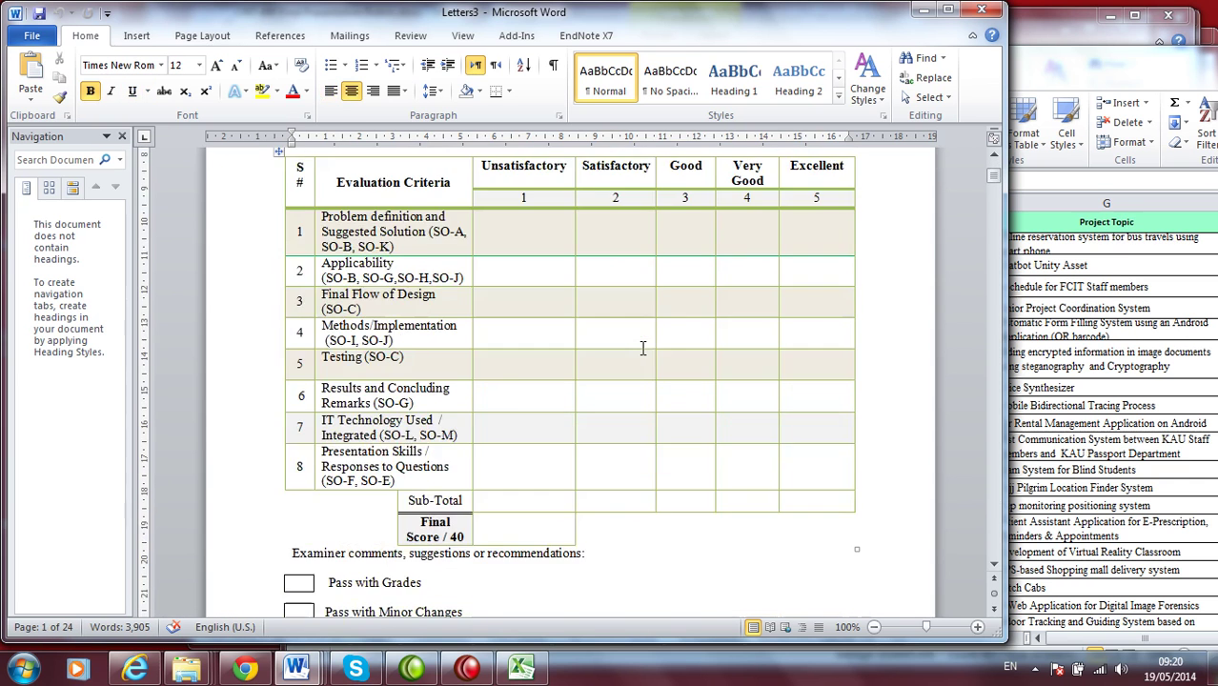
{"action": "scroll", "coordinate": [643, 349], "scroll_direction": "up", "scroll_amount": 5}
{"action": "scroll", "coordinate": [642, 349], "scroll_direction": "down", "scroll_amount": 14}
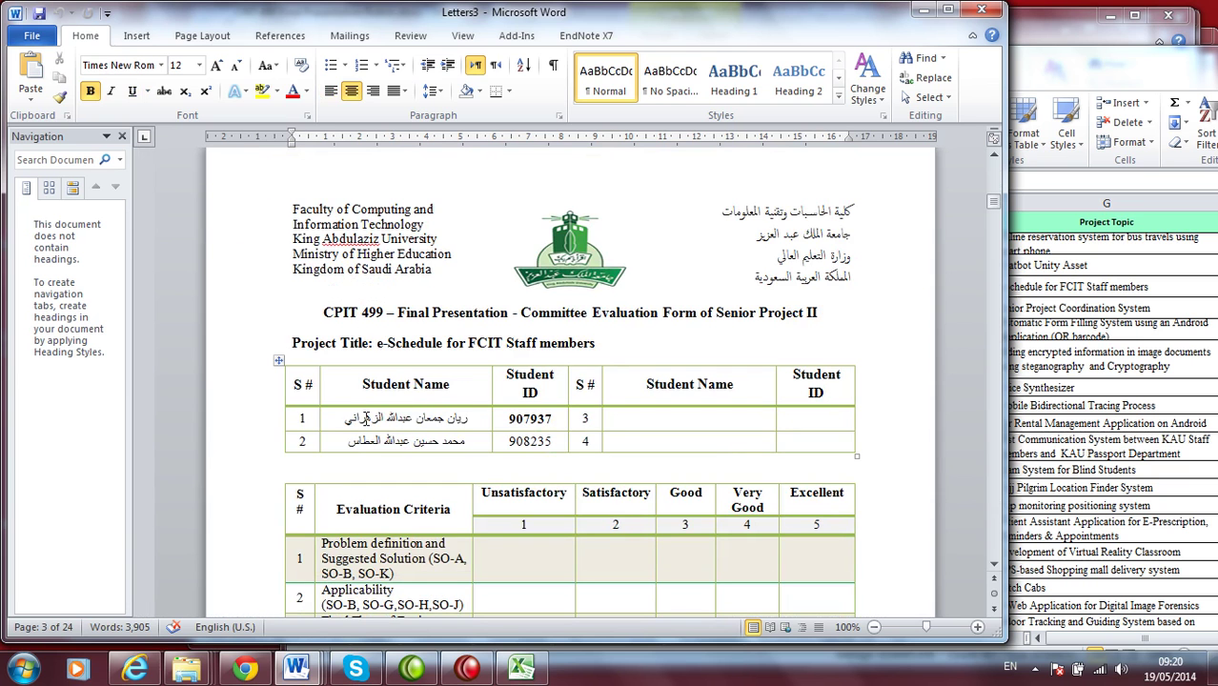
{"action": "left_click_drag", "start_coordinate": [348, 421], "coordinate": [530, 440]}
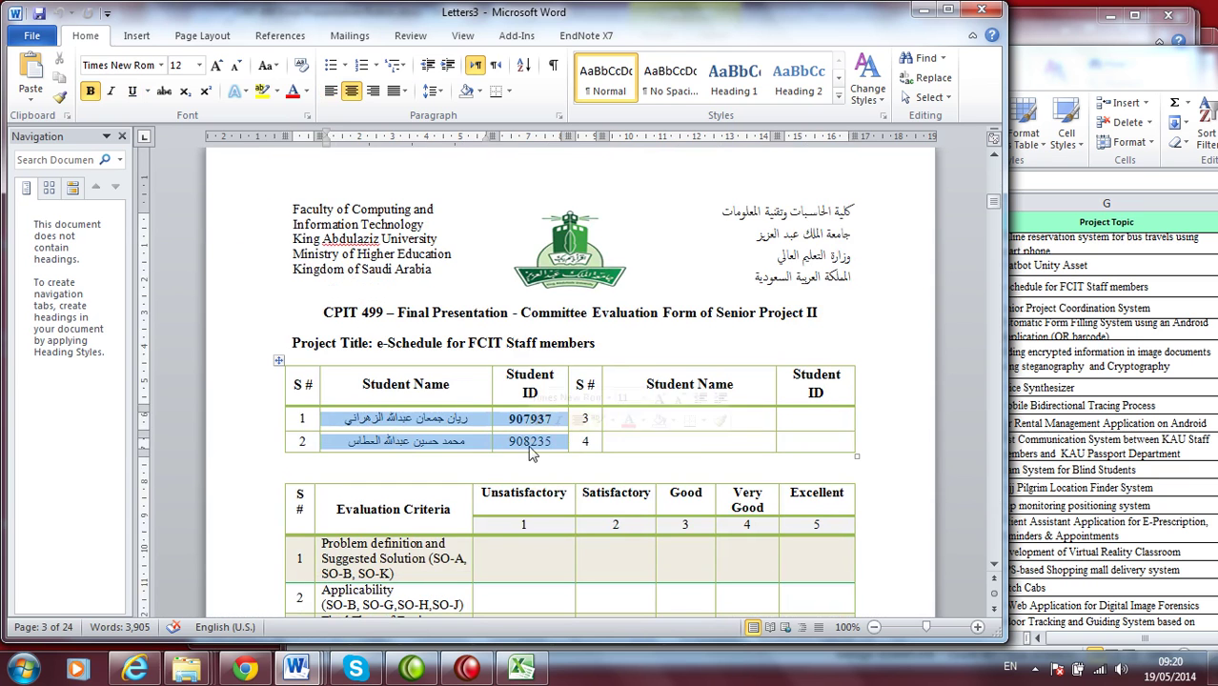
{"action": "scroll", "coordinate": [686, 460], "scroll_direction": "down", "scroll_amount": 5}
{"action": "scroll", "coordinate": [686, 459], "scroll_direction": "up", "scroll_amount": 5}
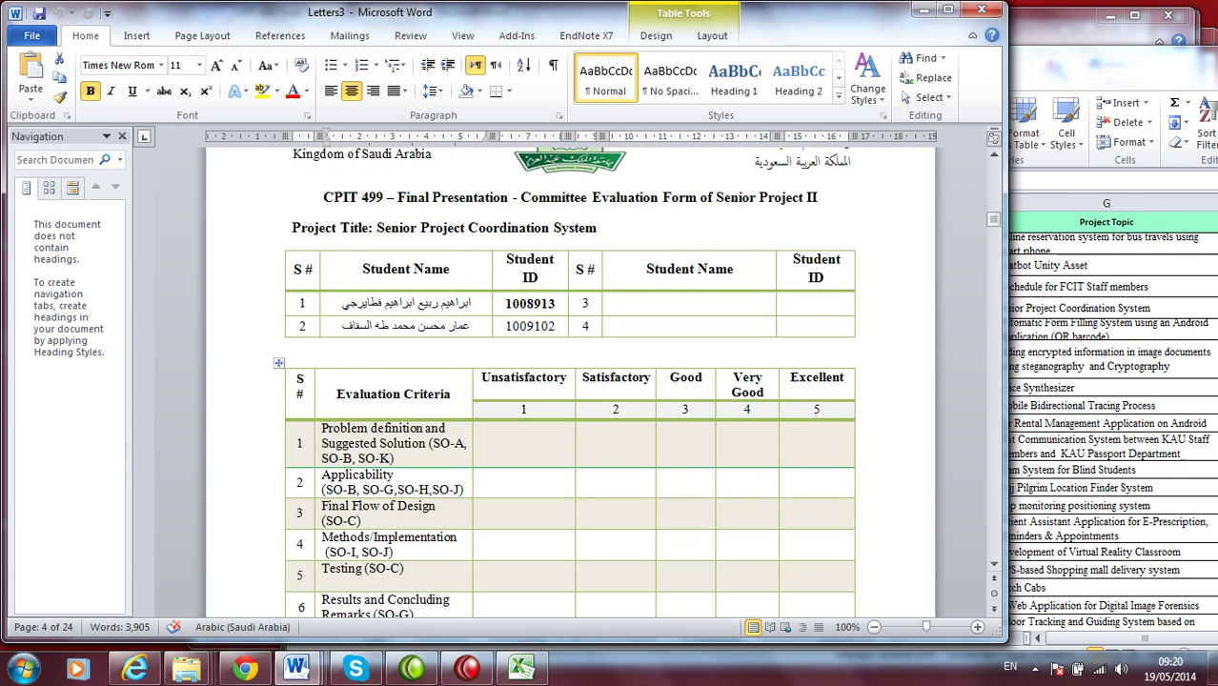
{"action": "left_click", "coordinate": [466, 668]}
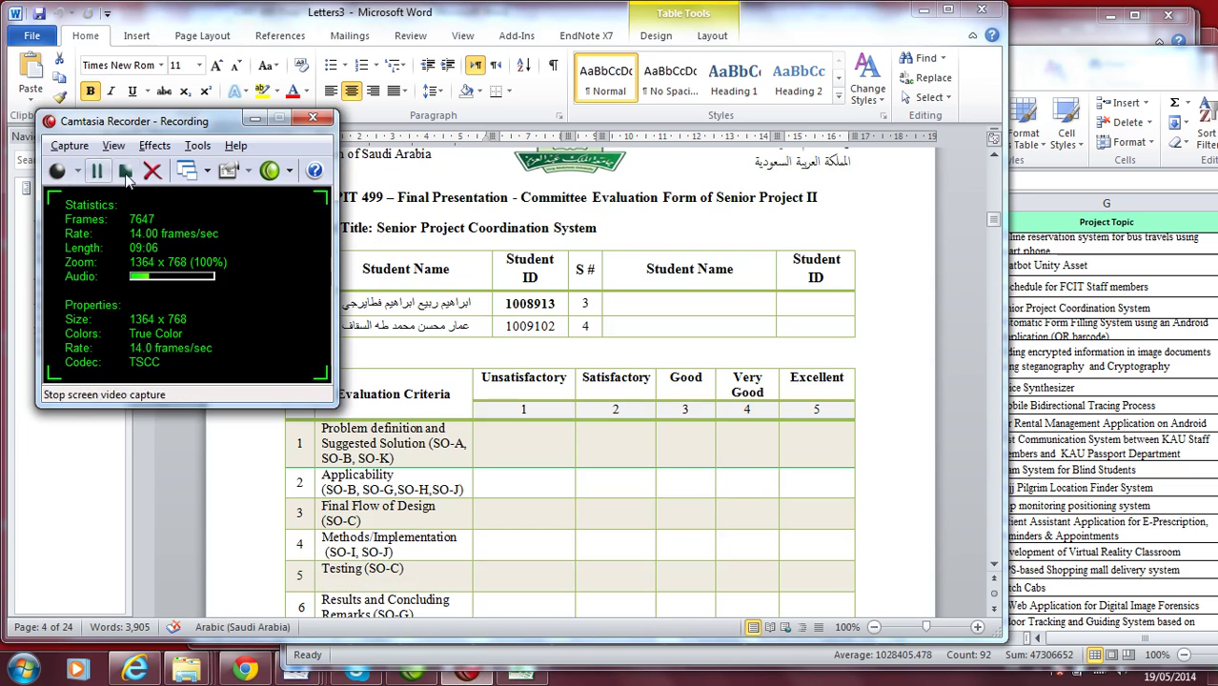
{"action": "left_click", "coordinate": [69, 144]}
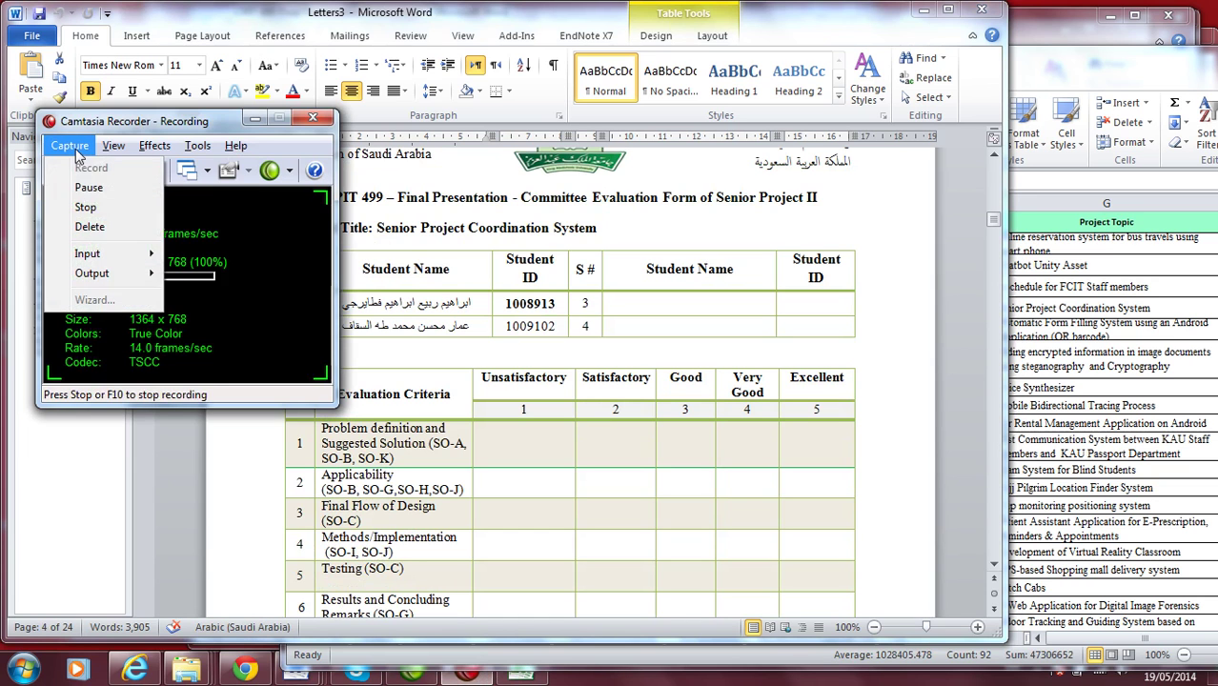